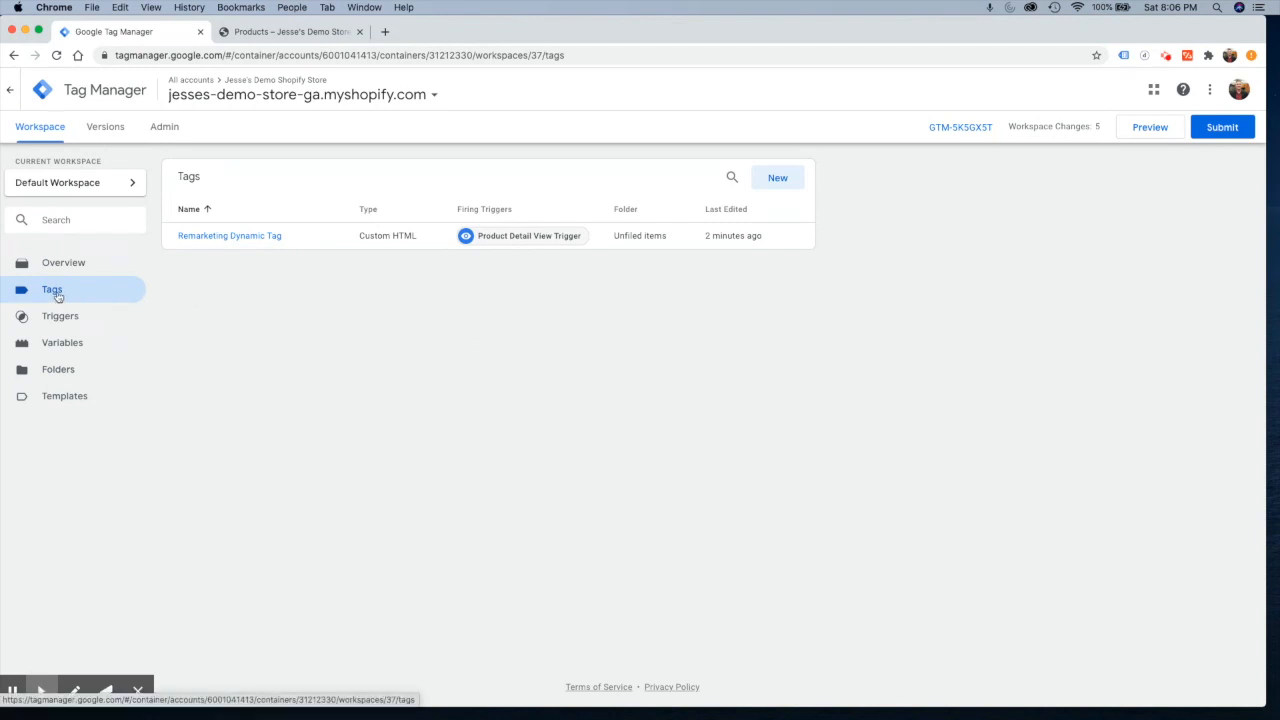
Open the Remarketing Dynamic Tag, examine its view_item script and the Price Variable and Custom Lookup Variable references, and close it
{"action": "left_click", "coordinate": [216, 237]}
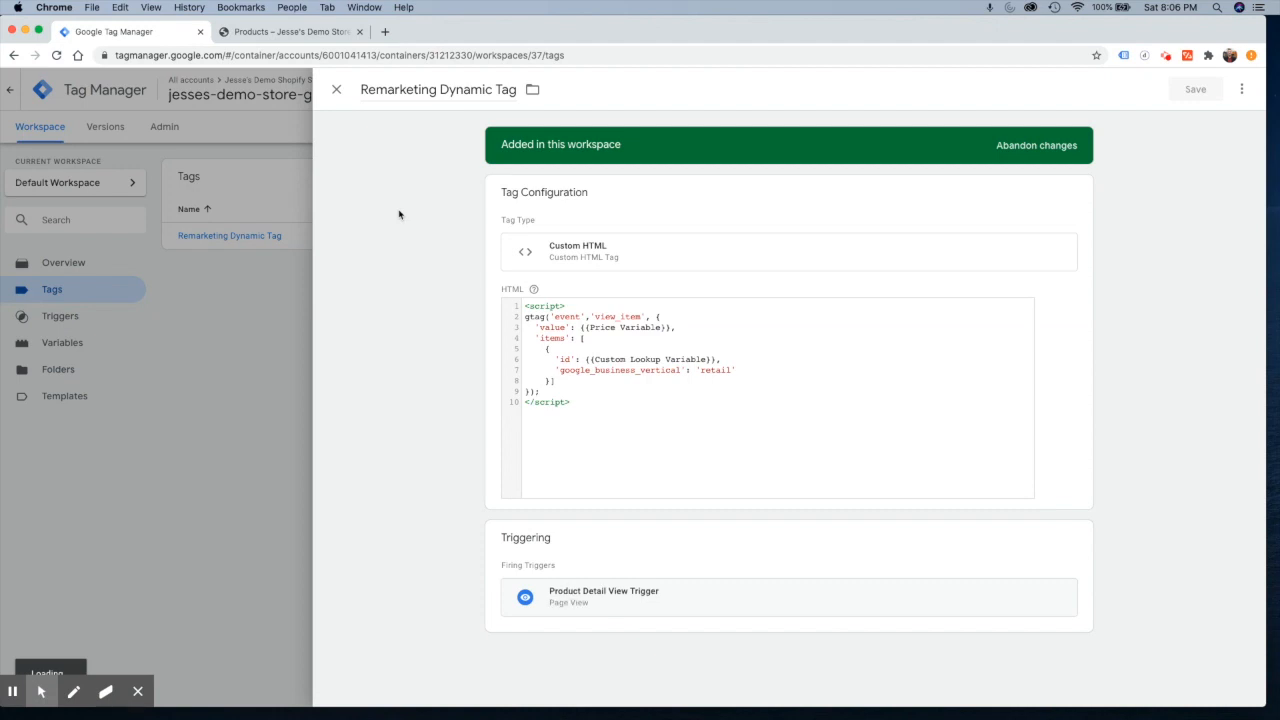
{"action": "left_click", "coordinate": [590, 340]}
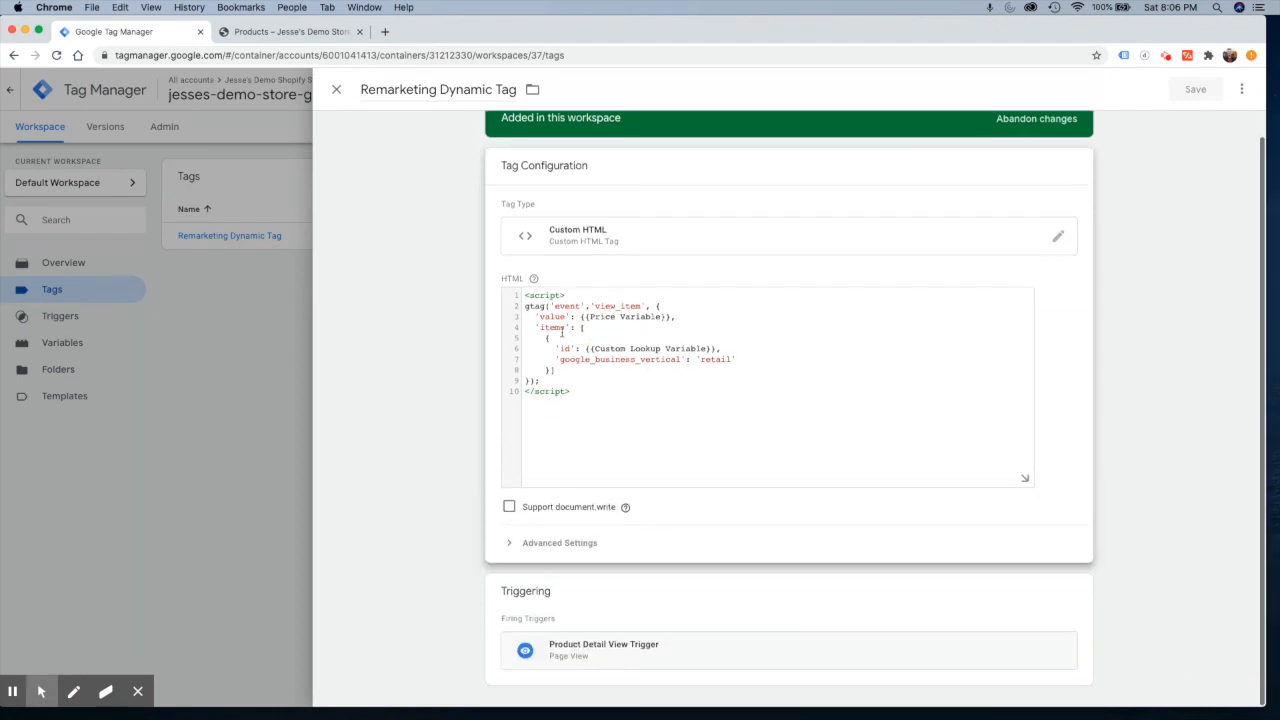
{"action": "left_click", "coordinate": [578, 316]}
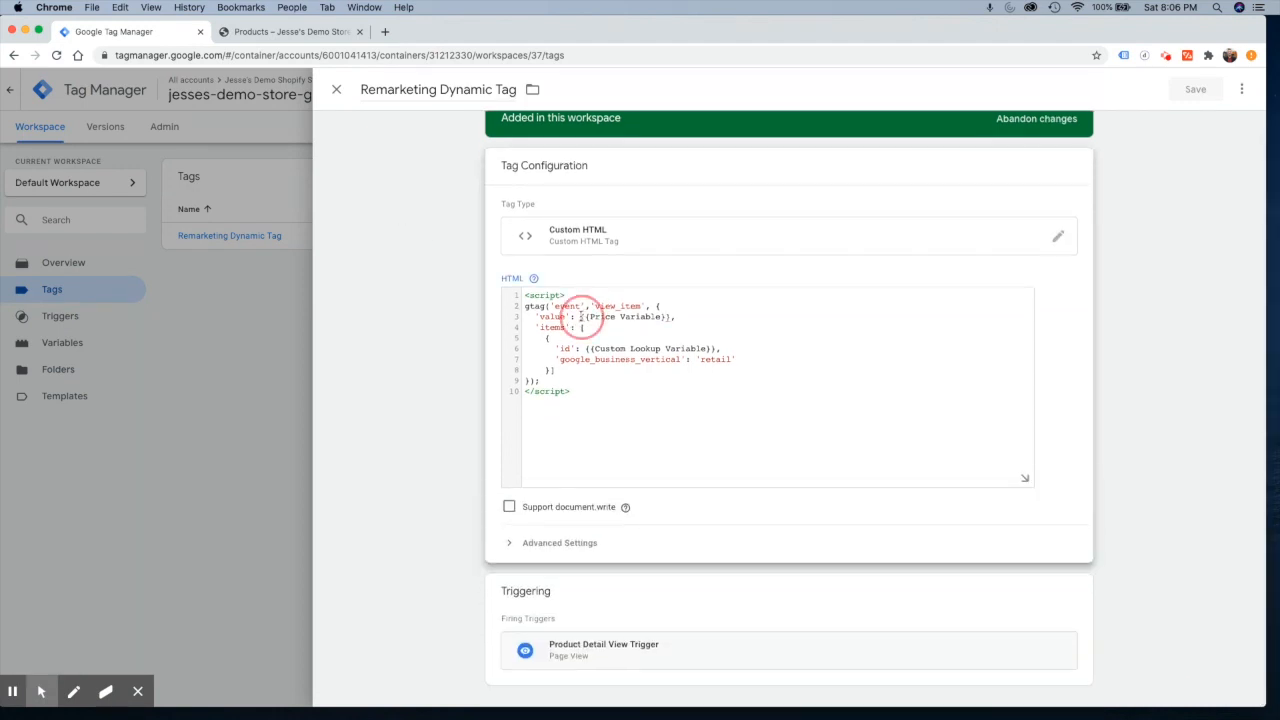
{"action": "left_click_drag", "start_coordinate": [524, 295], "coordinate": [586, 429]}
{"action": "left_click", "coordinate": [587, 391]}
{"action": "left_click_drag", "start_coordinate": [578, 316], "coordinate": [666, 316]}
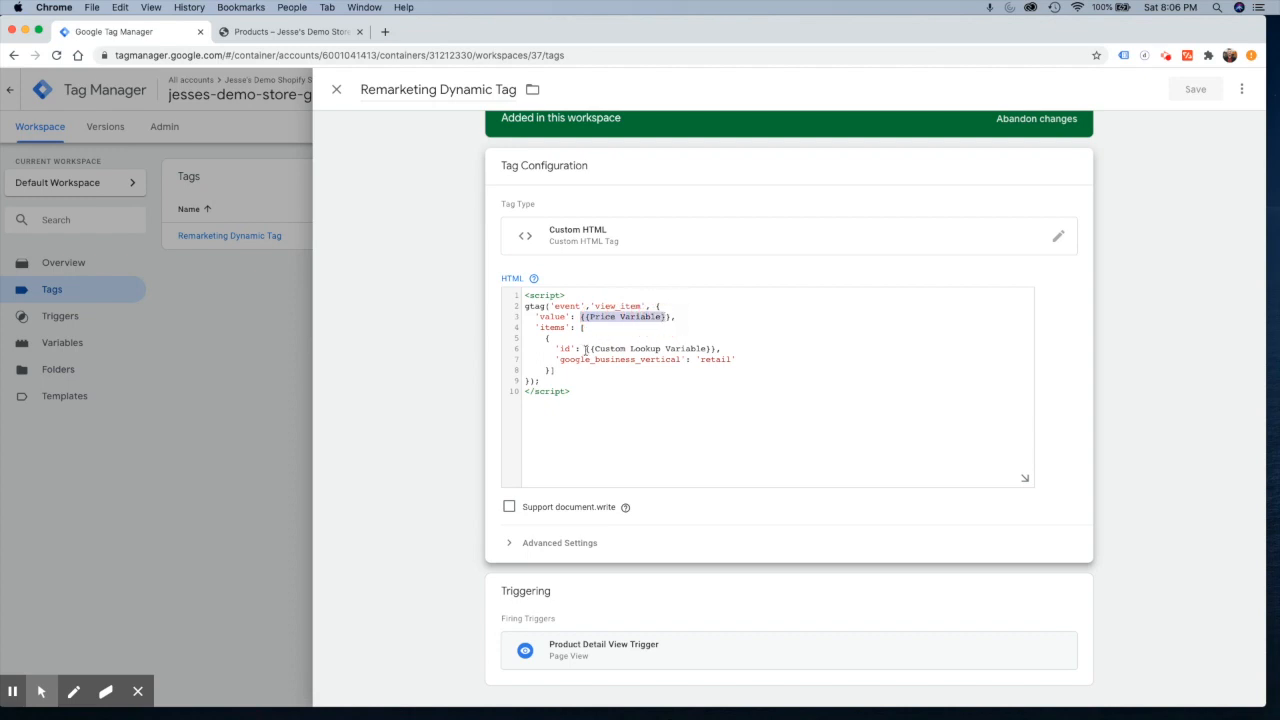
{"action": "left_click_drag", "start_coordinate": [587, 348], "coordinate": [723, 349]}
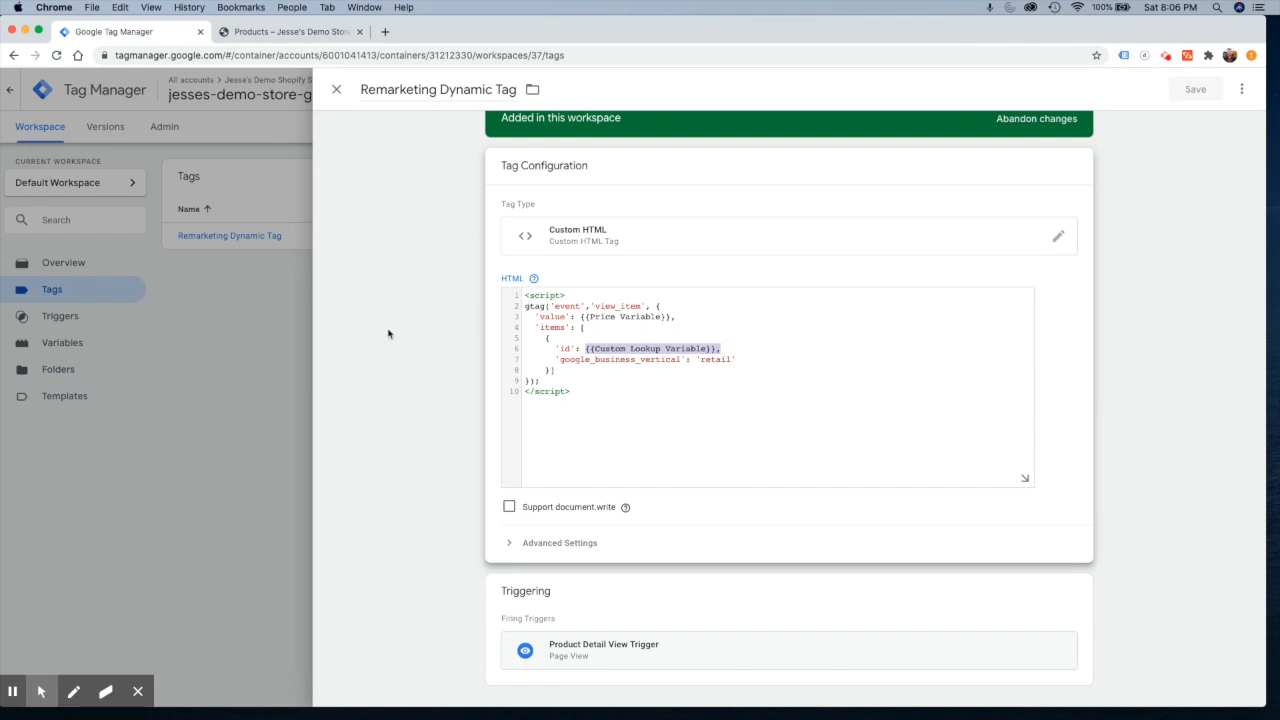
{"action": "left_click", "coordinate": [225, 347]}
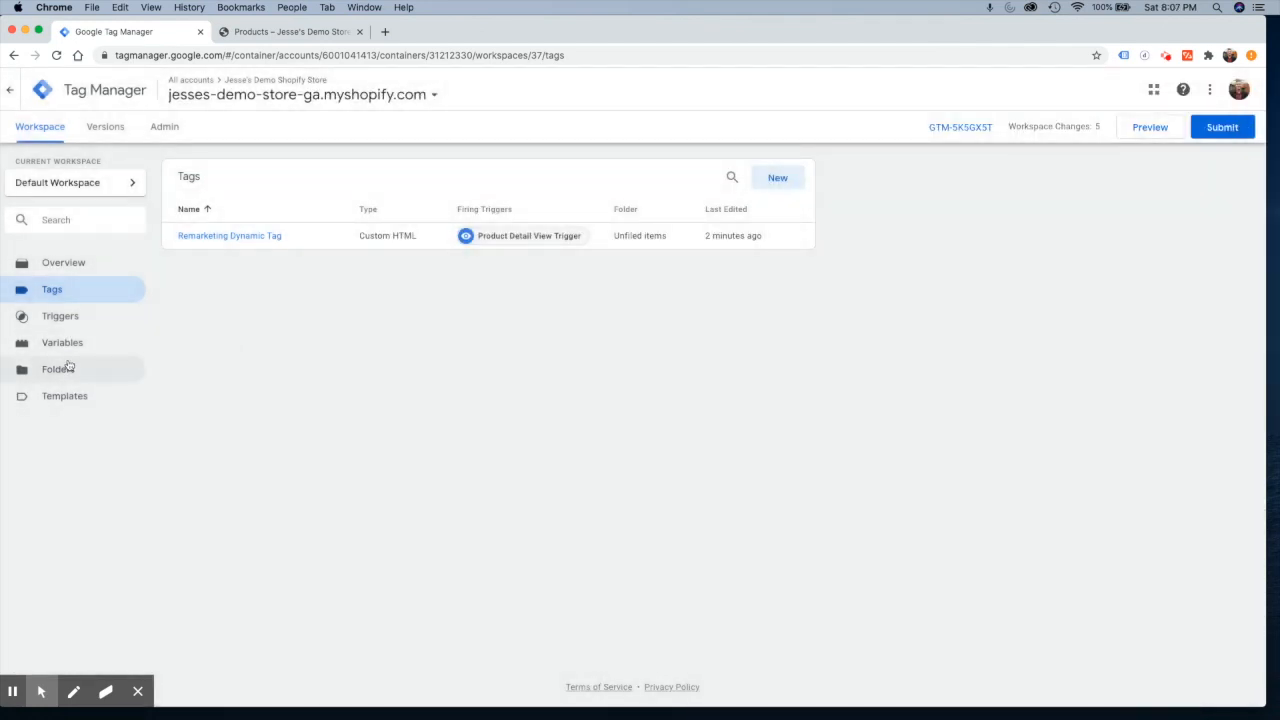
Open the user-defined Custom Lookup Variable and examine the choices for its input variable, keeping {{Product Name Variable}}
{"action": "left_click", "coordinate": [74, 347]}
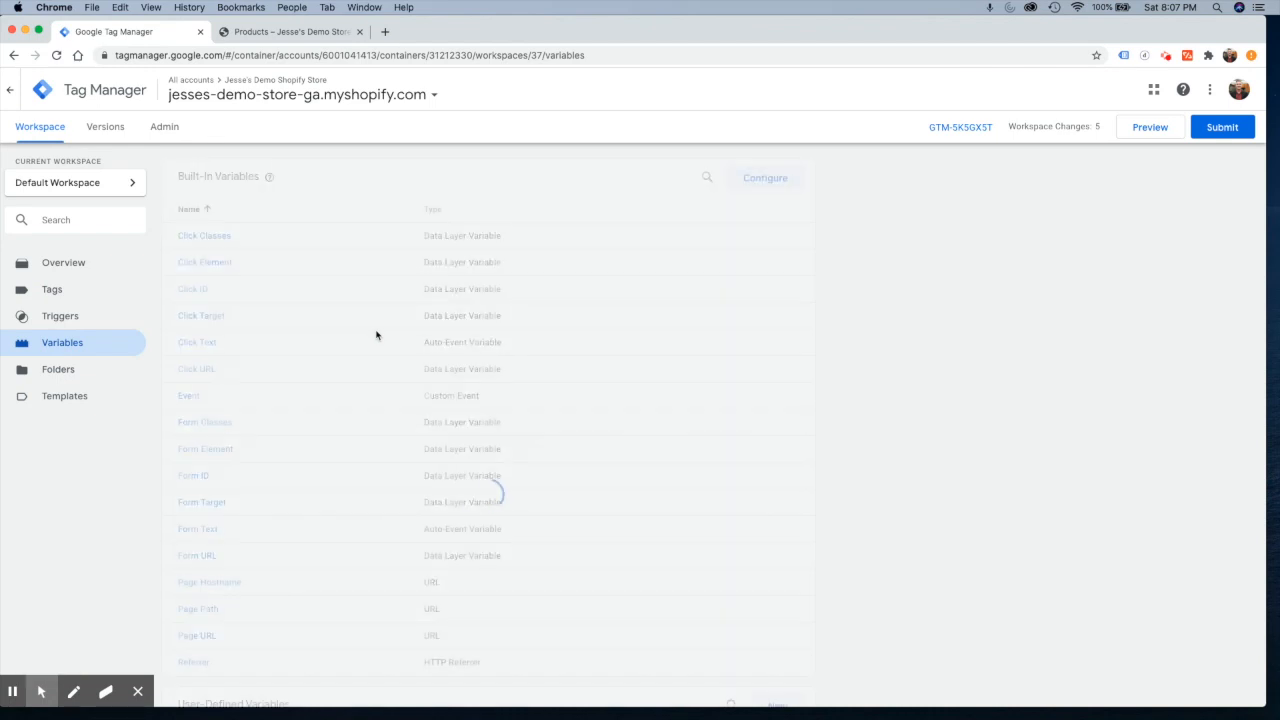
{"action": "scroll", "coordinate": [374, 334], "scroll_direction": "down", "scroll_amount": 5}
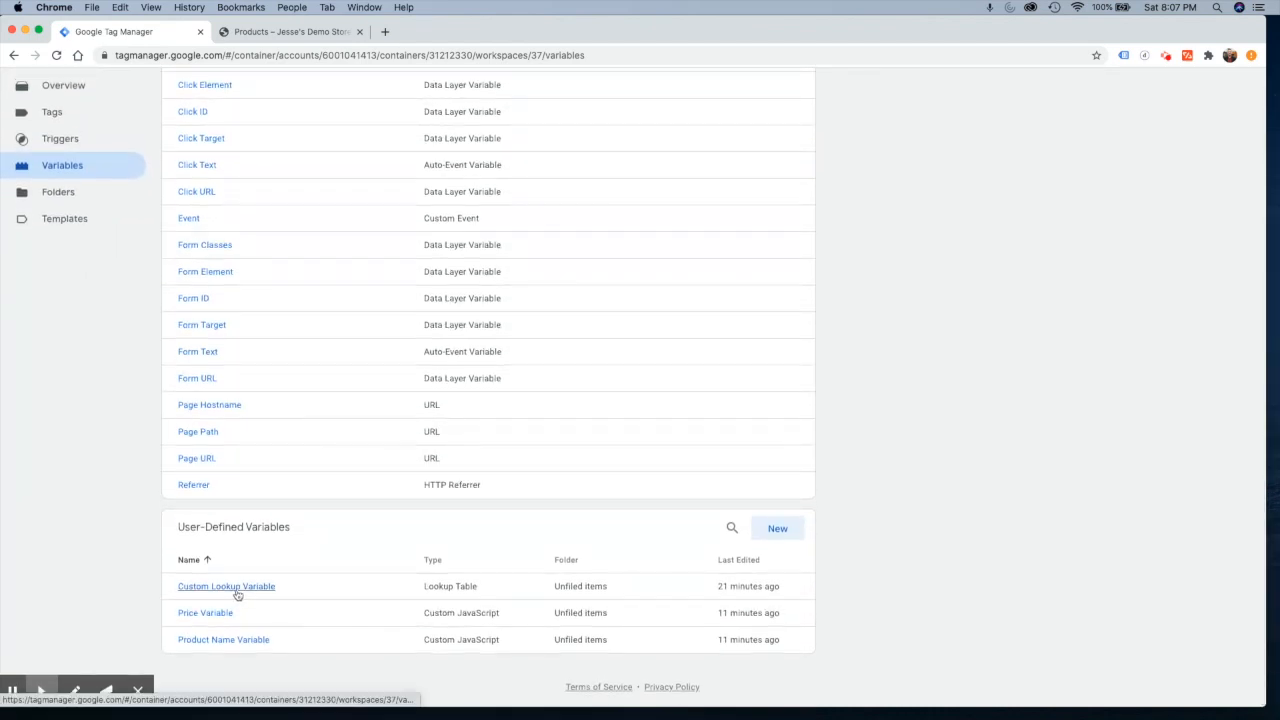
{"action": "left_click", "coordinate": [230, 593]}
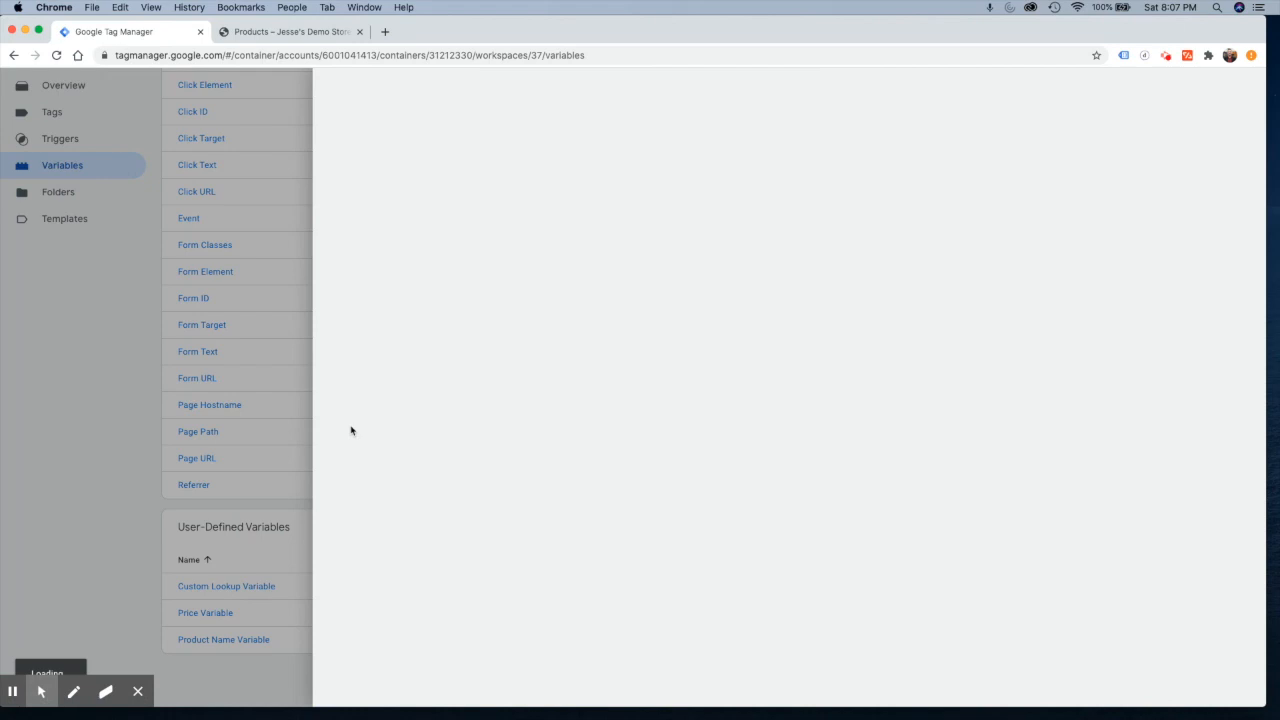
{"action": "left_click", "coordinate": [535, 310]}
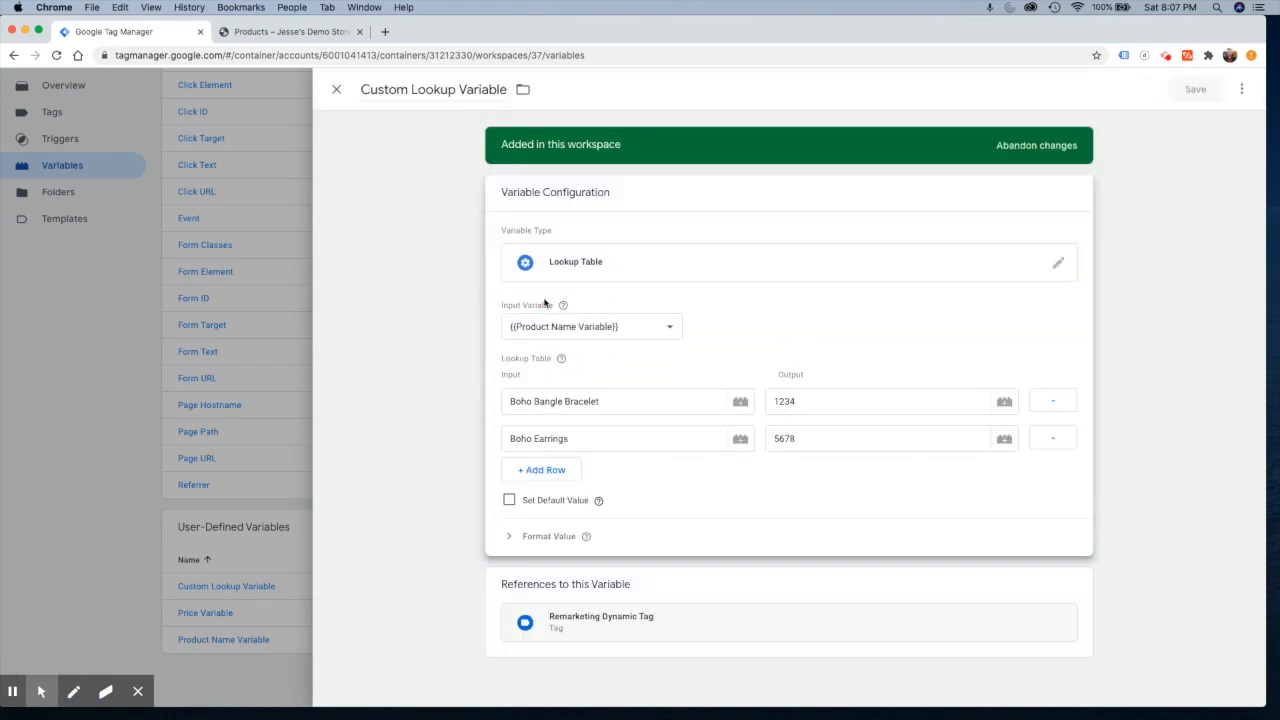
{"action": "left_click", "coordinate": [570, 336]}
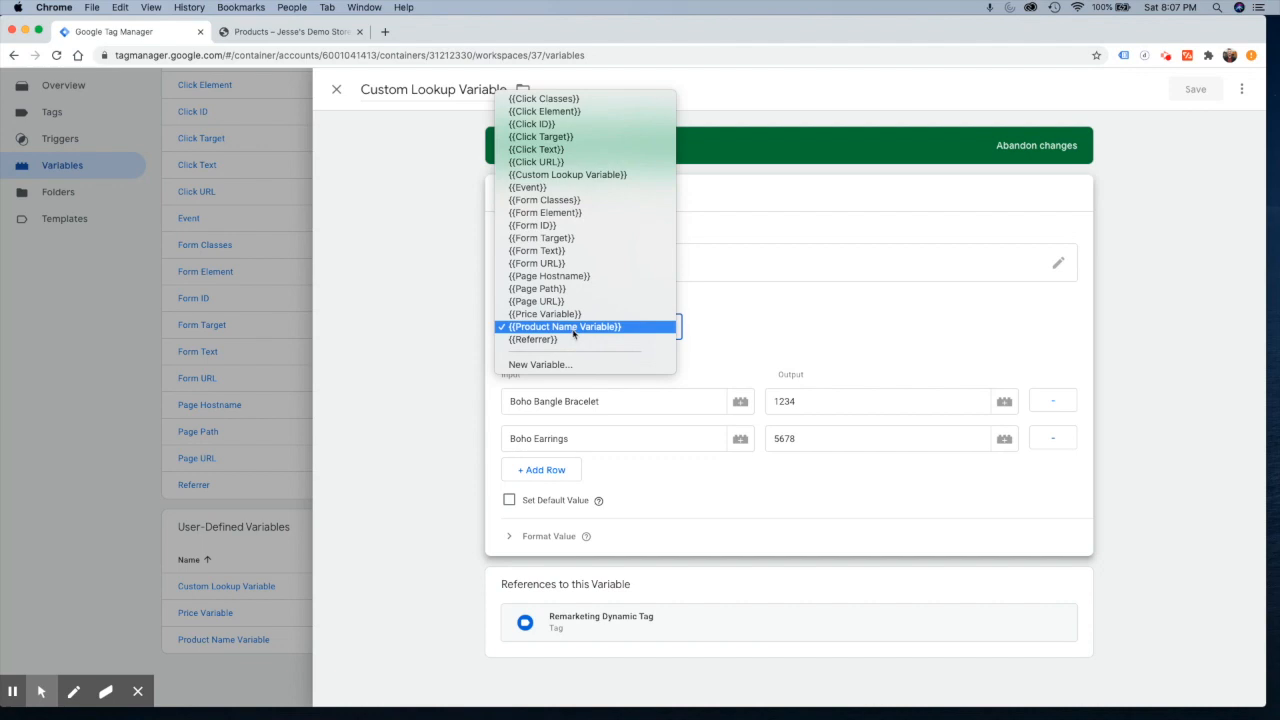
{"action": "left_click", "coordinate": [441, 338]}
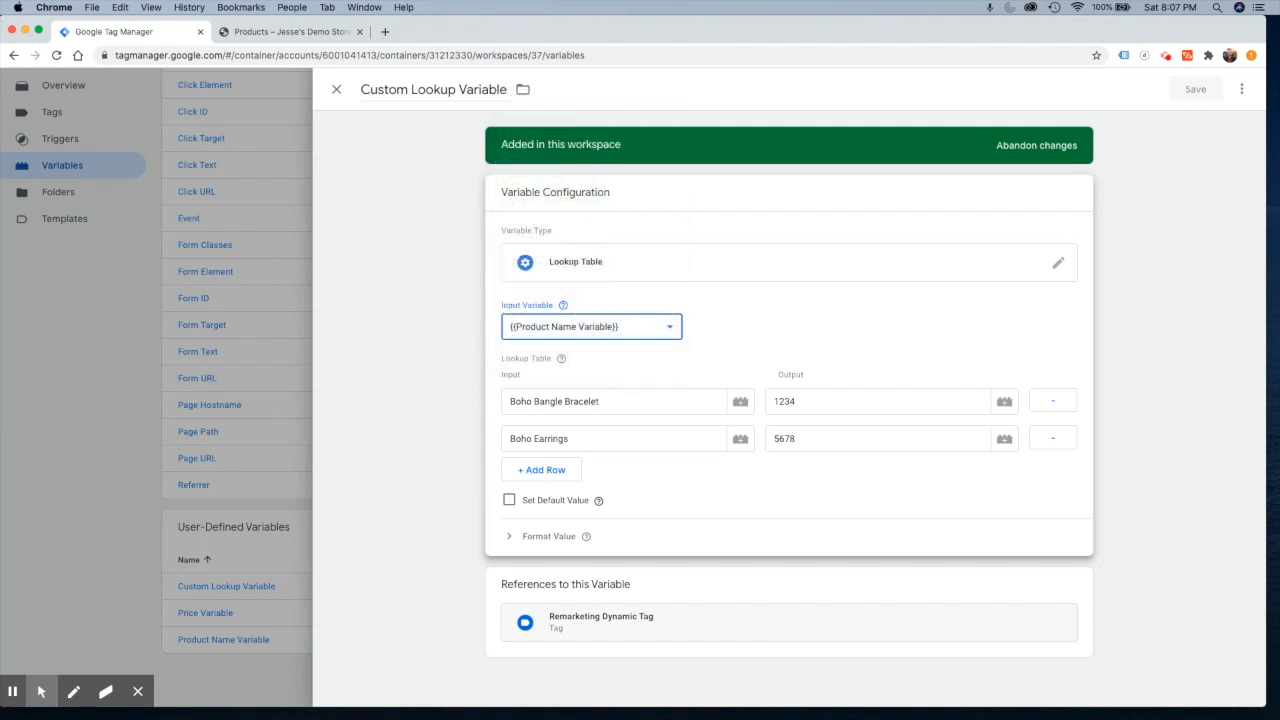
Switch to the demo store's product catalog and open the Bangle Bracelet product page
{"action": "left_click", "coordinate": [290, 31]}
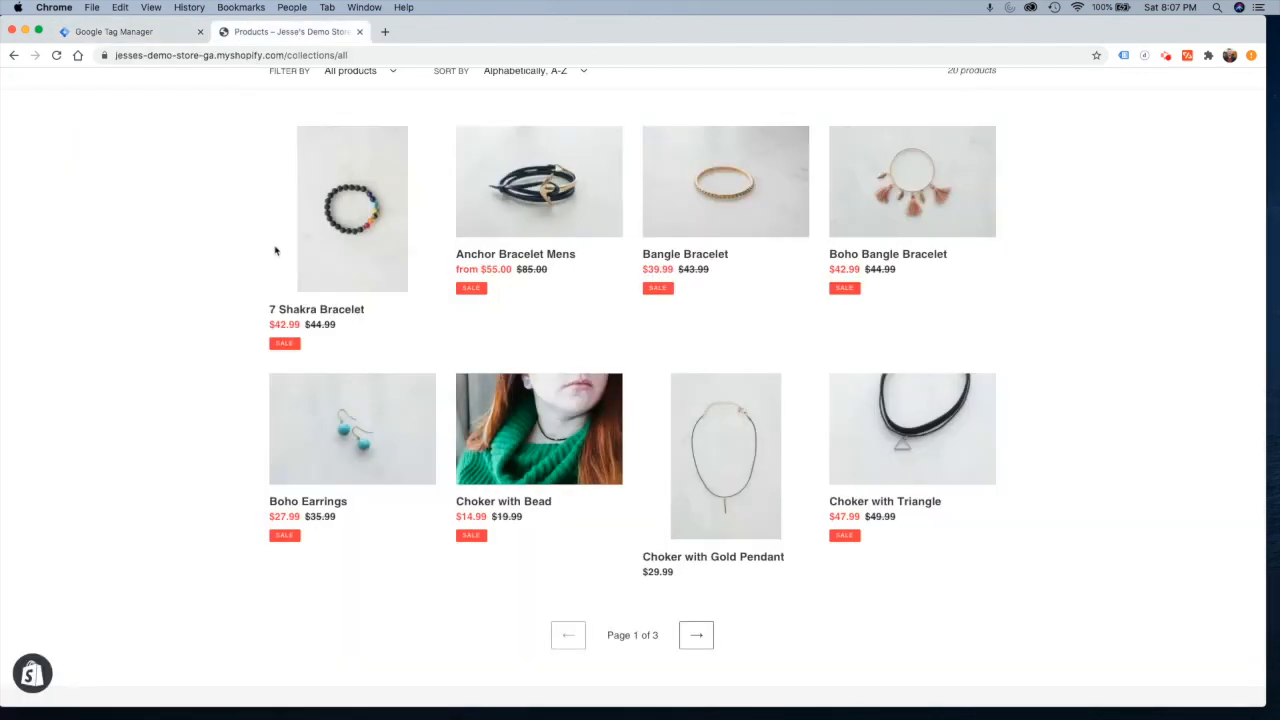
{"action": "scroll", "coordinate": [178, 228], "scroll_direction": "up", "scroll_amount": 3}
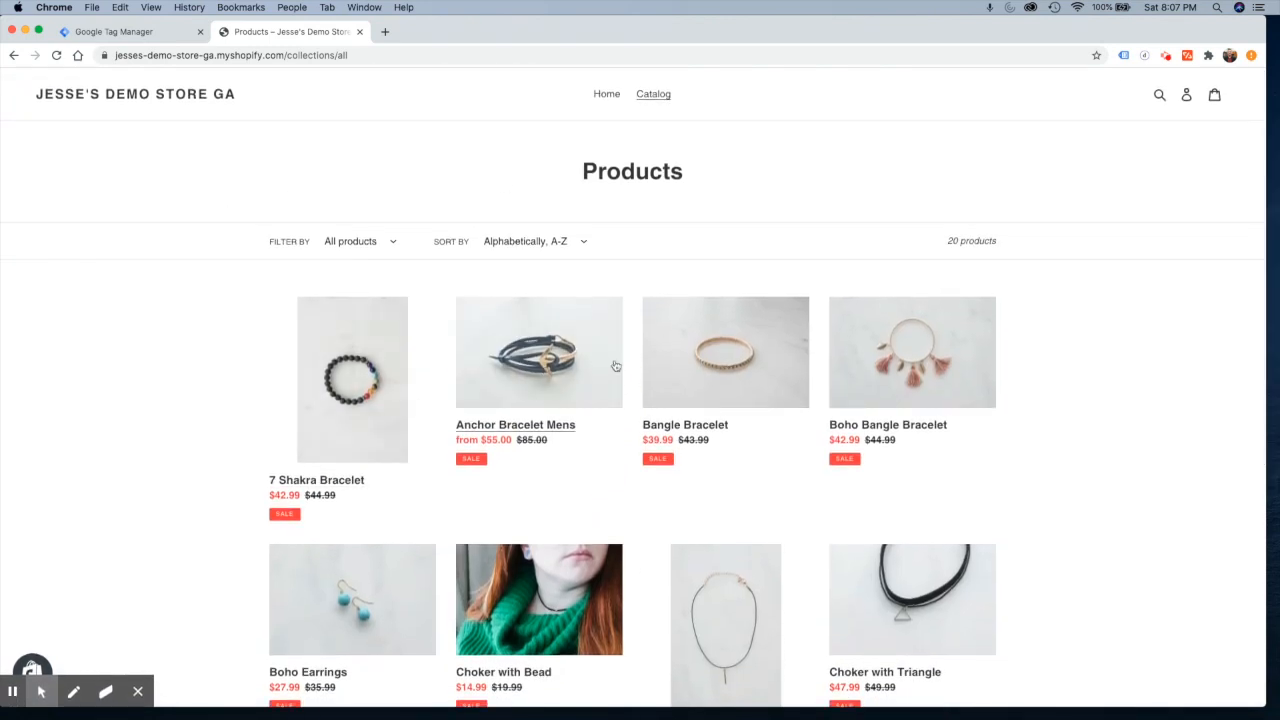
{"action": "left_click", "coordinate": [757, 341]}
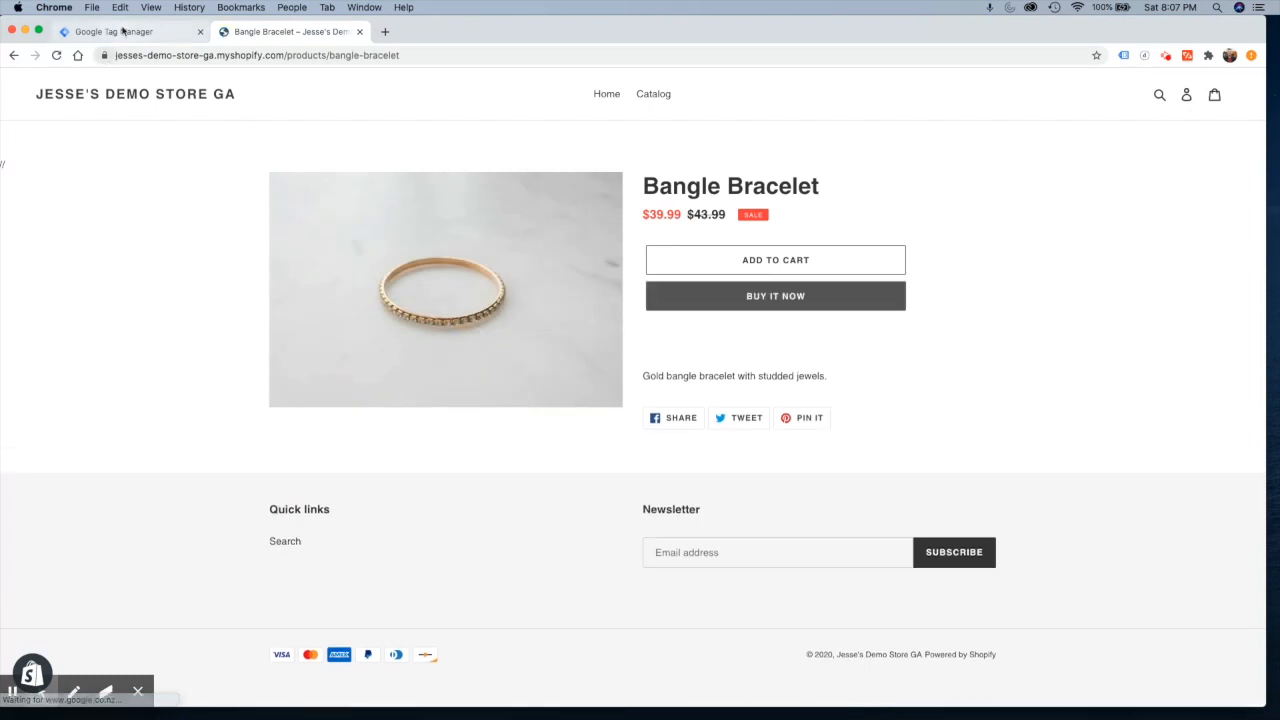
Return to Google Tag Manager, close the Custom Lookup Variable, and open the Product Name Variable
{"action": "left_click", "coordinate": [114, 31]}
{"action": "left_click", "coordinate": [155, 297]}
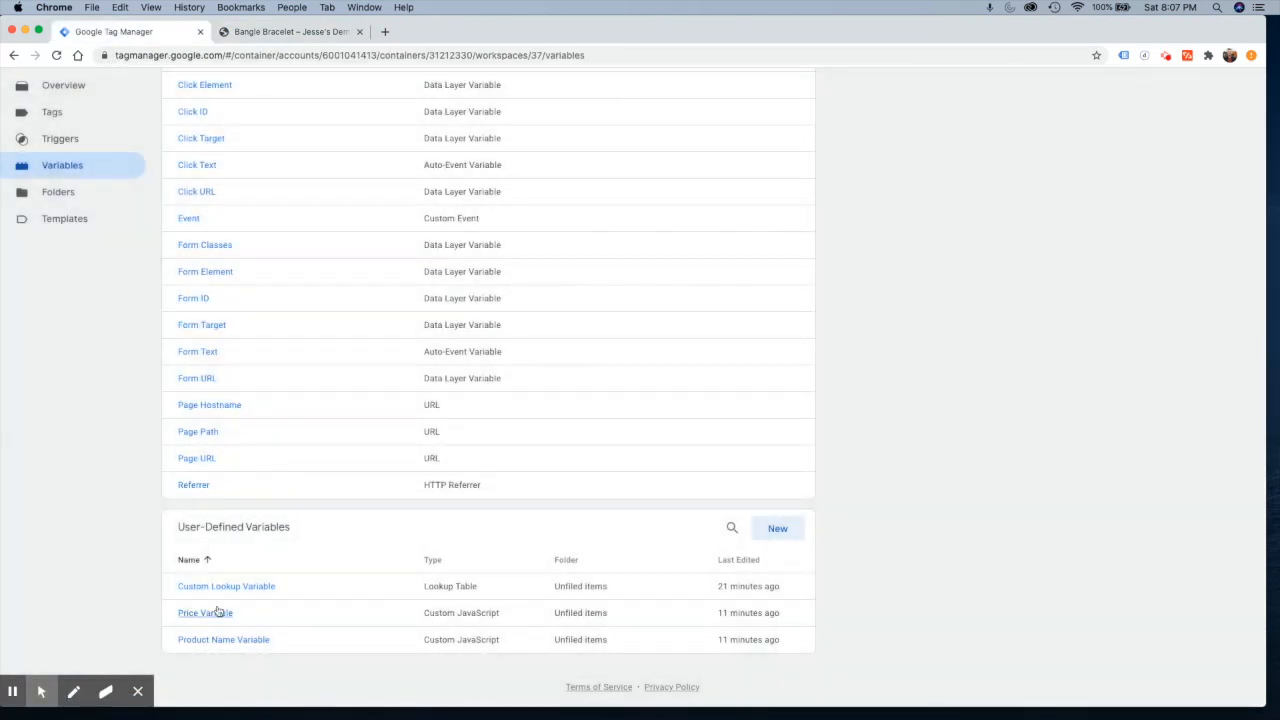
{"action": "left_click", "coordinate": [219, 642]}
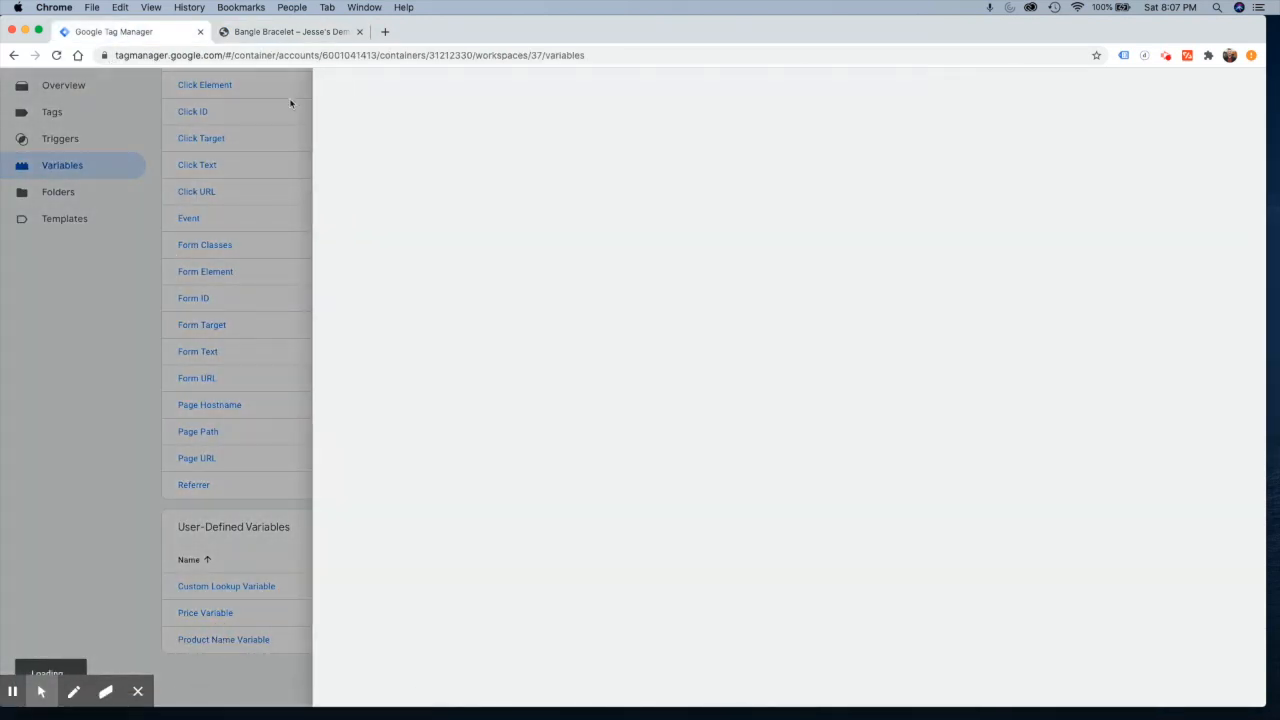
On the Bangle Bracelet store page, inspect the product title heading and copy its JS path
{"action": "left_click", "coordinate": [300, 40]}
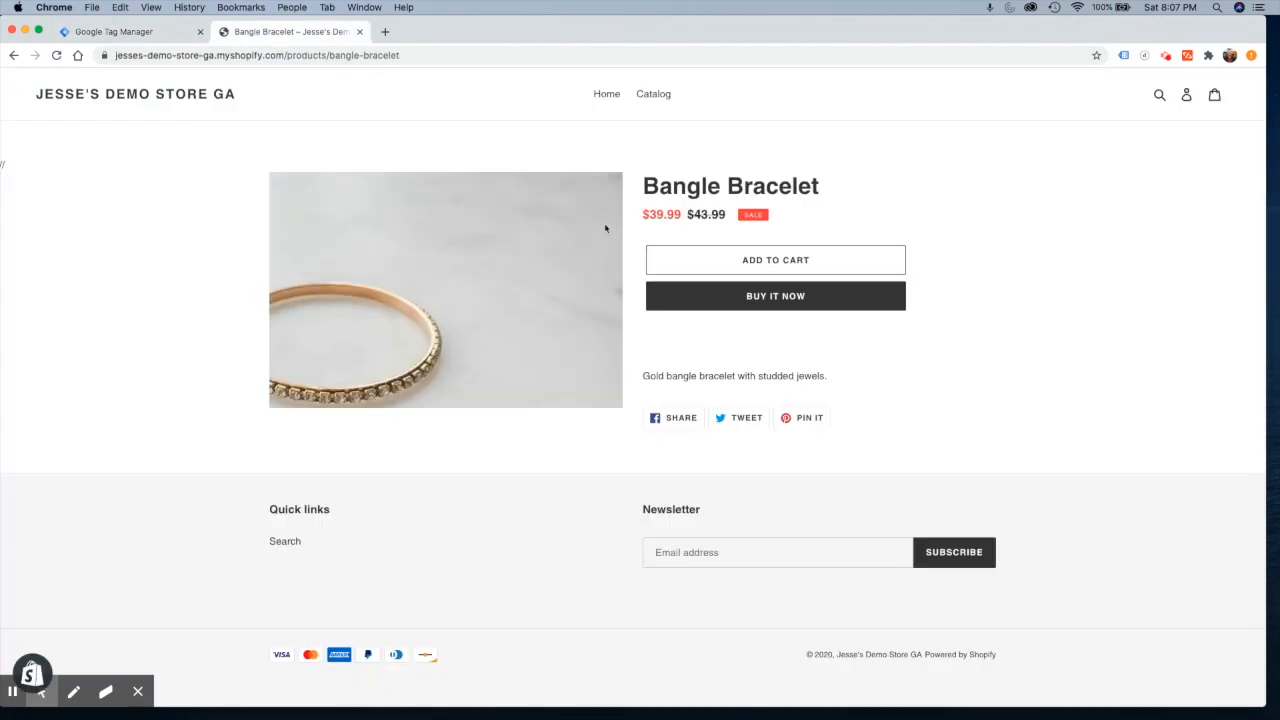
{"action": "right_click", "coordinate": [701, 185]}
{"action": "left_click", "coordinate": [730, 254]}
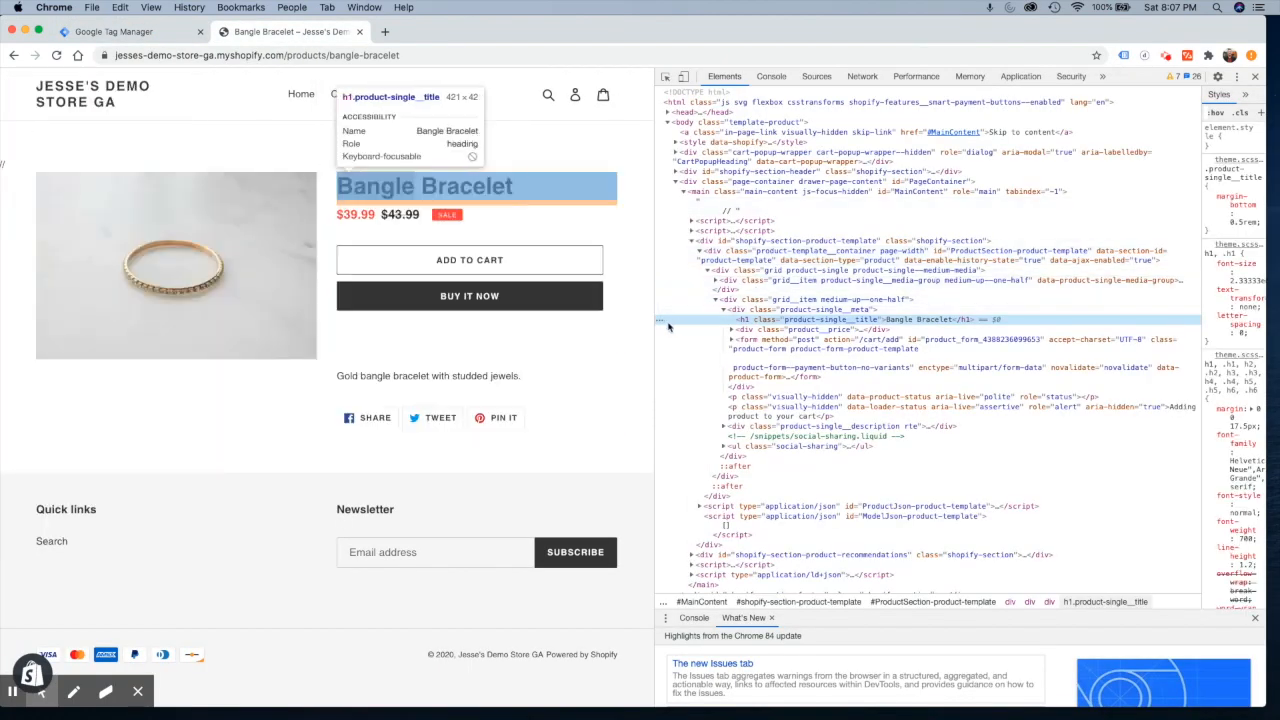
{"action": "right_click", "coordinate": [661, 327]}
{"action": "mouse_move", "coordinate": [718, 378]}
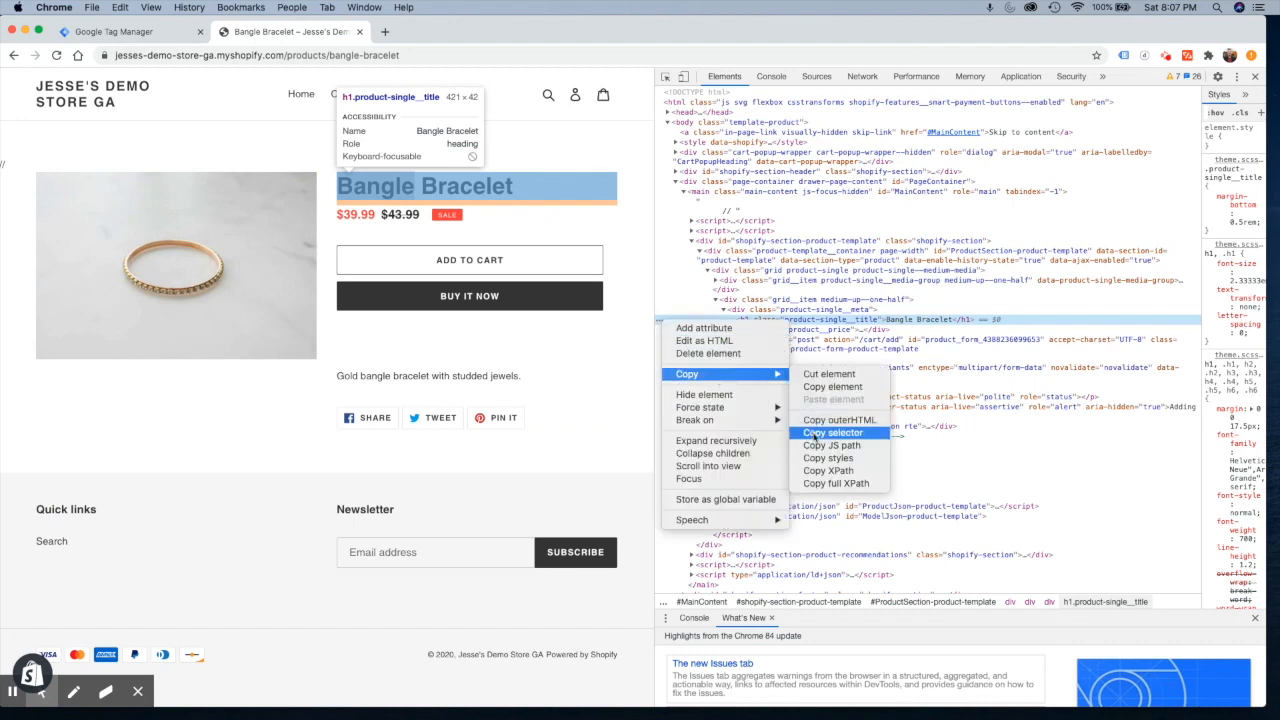
{"action": "left_click", "coordinate": [832, 446]}
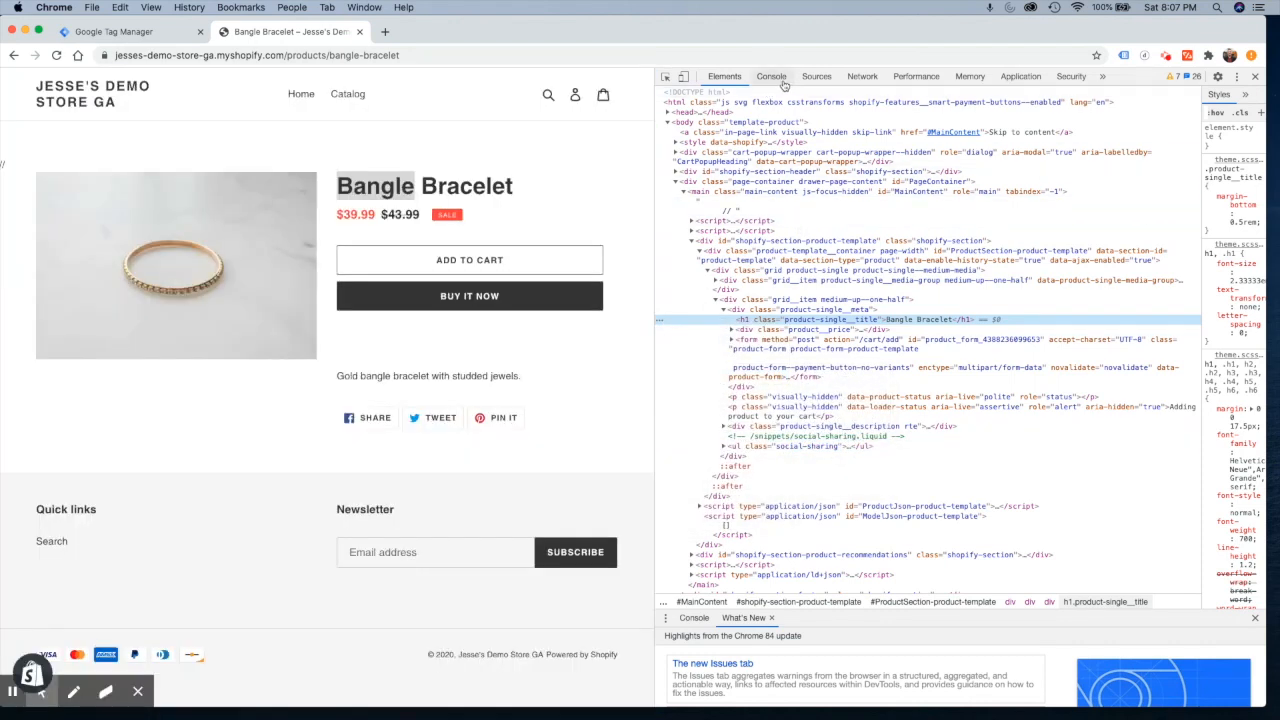
Run the copied querySelector path with .innerText appended in the browser console to read the product title
{"action": "left_click", "coordinate": [780, 80]}
{"action": "key", "text": "super+v"}
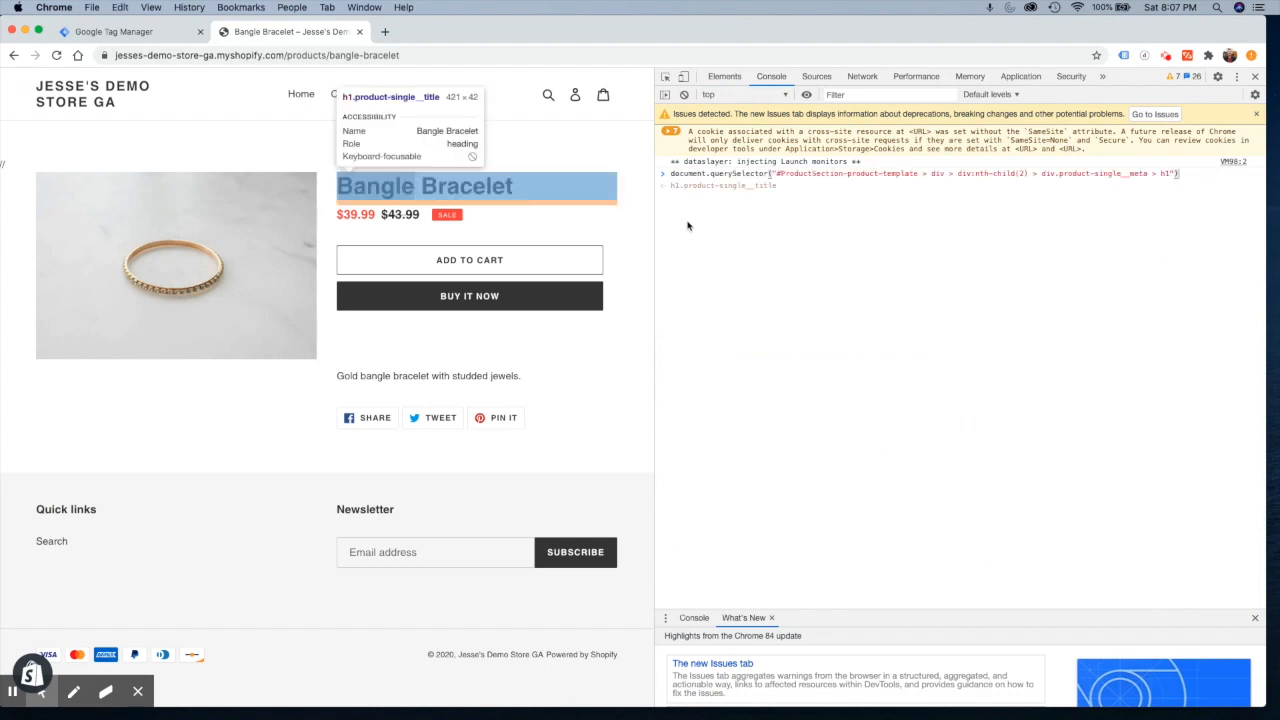
{"action": "type", "text": ".innerText"}
{"action": "key", "text": "Tab"}
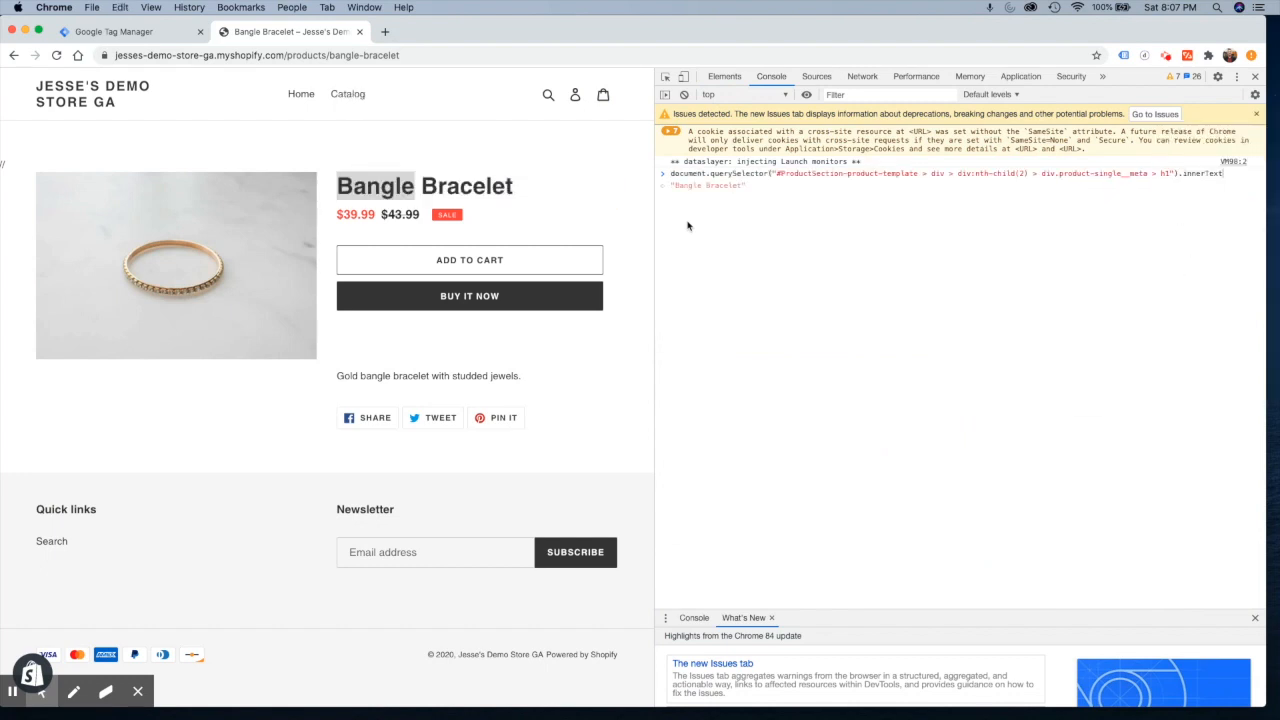
{"action": "key", "text": "Return"}
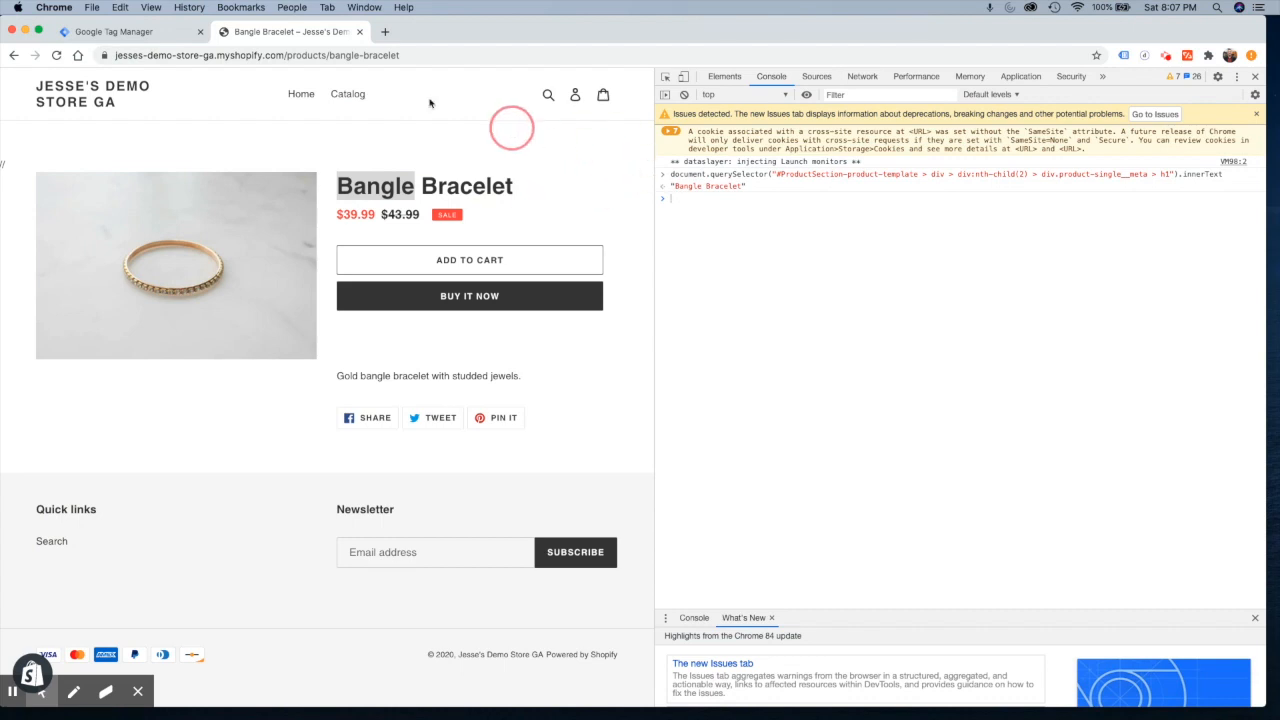
Back in Google Tag Manager, examine the Product Name Variable's function, querySelector line and return statement, and close it
{"action": "left_click", "coordinate": [145, 36]}
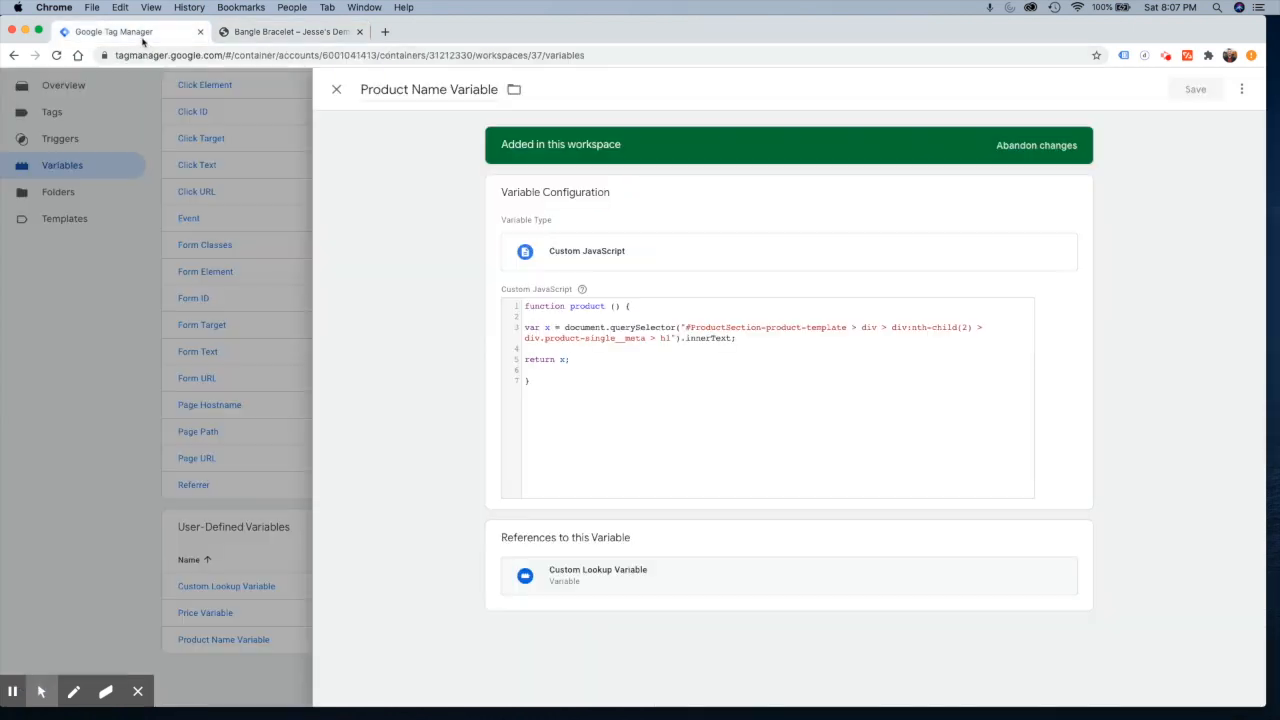
{"action": "left_click", "coordinate": [557, 331]}
{"action": "left_click_drag", "start_coordinate": [526, 327], "coordinate": [623, 324]}
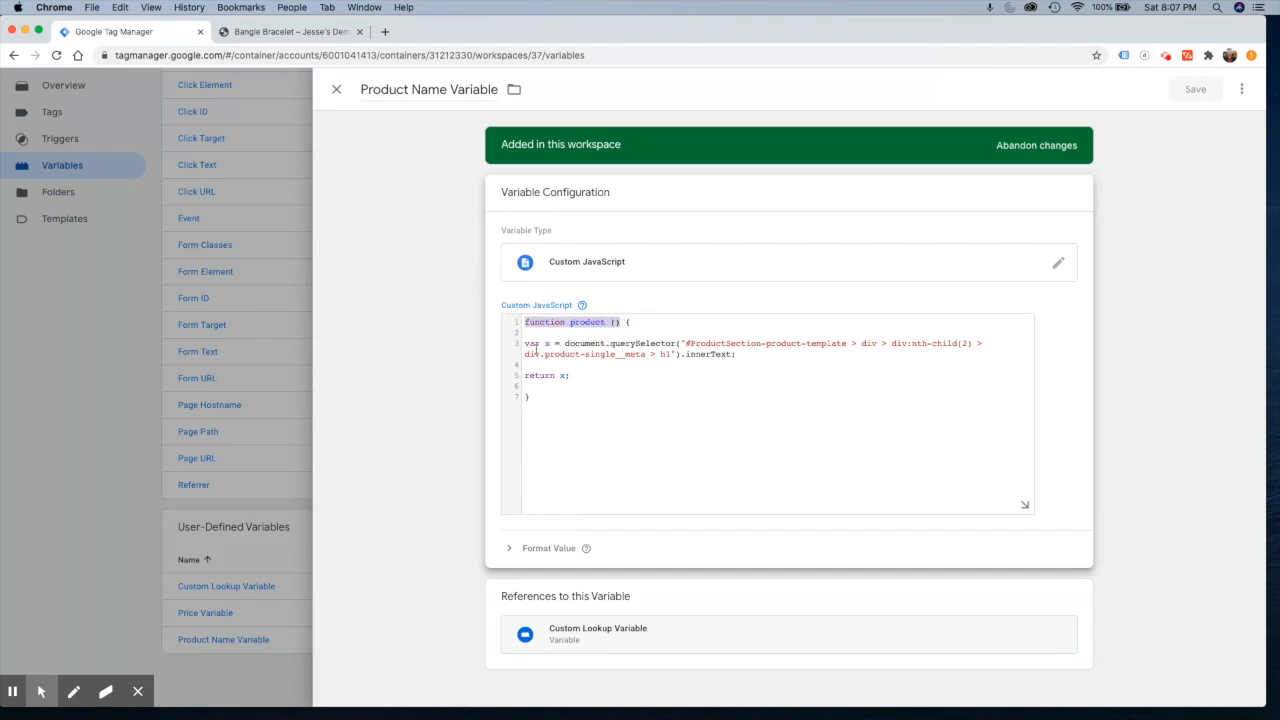
{"action": "left_click_drag", "start_coordinate": [526, 343], "coordinate": [738, 355]}
{"action": "left_click_drag", "start_coordinate": [569, 375], "coordinate": [527, 377]}
{"action": "left_click", "coordinate": [142, 353]}
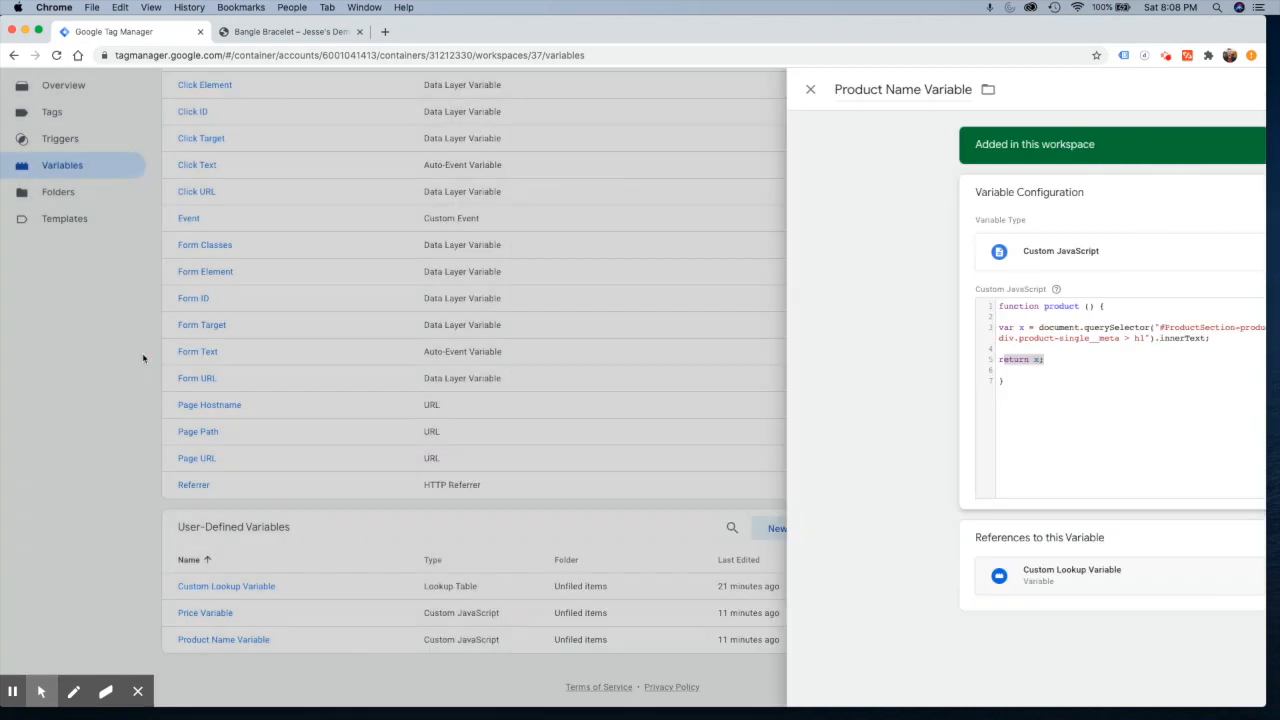
Open the Custom Lookup Variable, examine how its lookup table maps product names to output IDs, and close it
{"action": "left_click", "coordinate": [226, 588]}
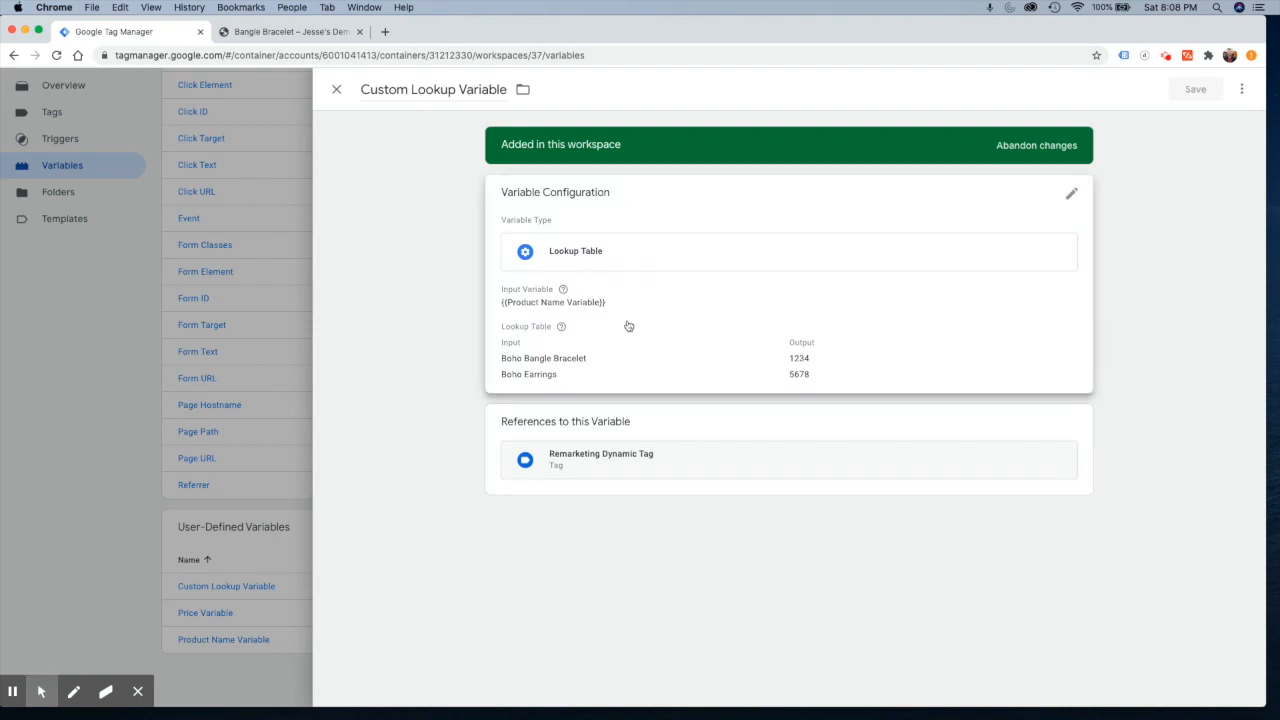
{"action": "left_click", "coordinate": [506, 365]}
{"action": "left_click_drag", "start_coordinate": [506, 365], "coordinate": [591, 361]}
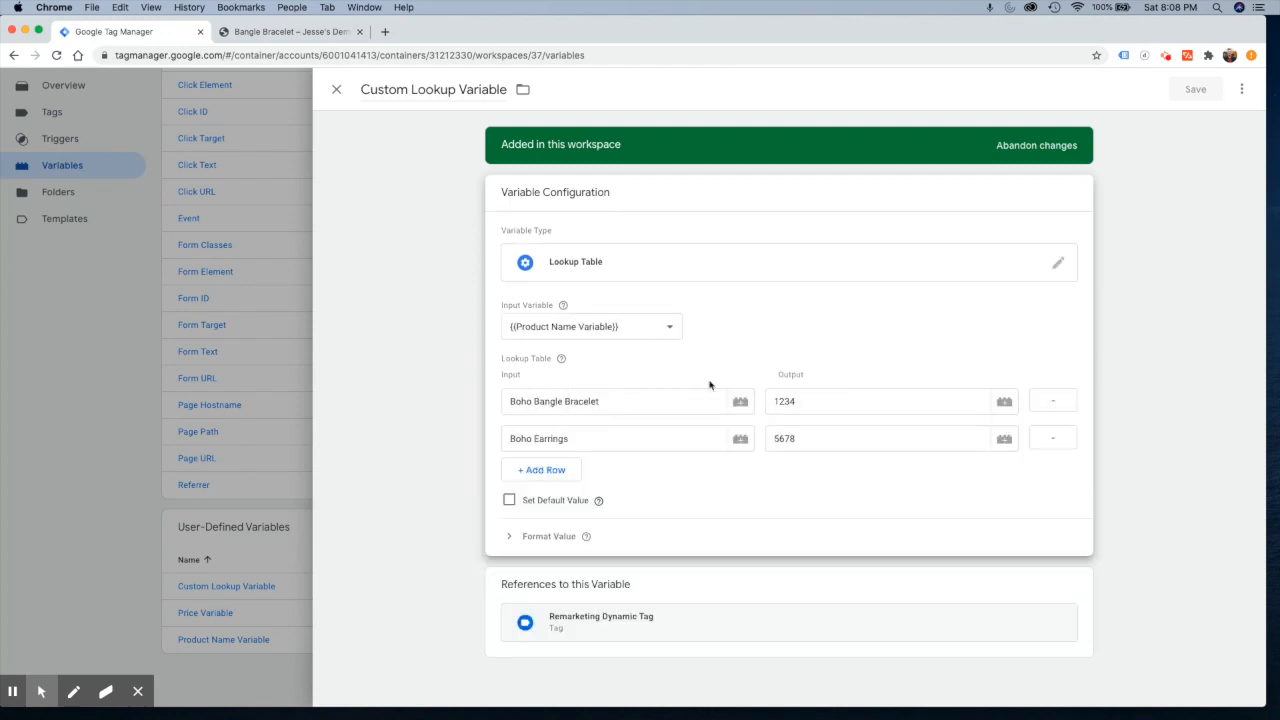
{"action": "left_click_drag", "start_coordinate": [801, 400], "coordinate": [770, 401]}
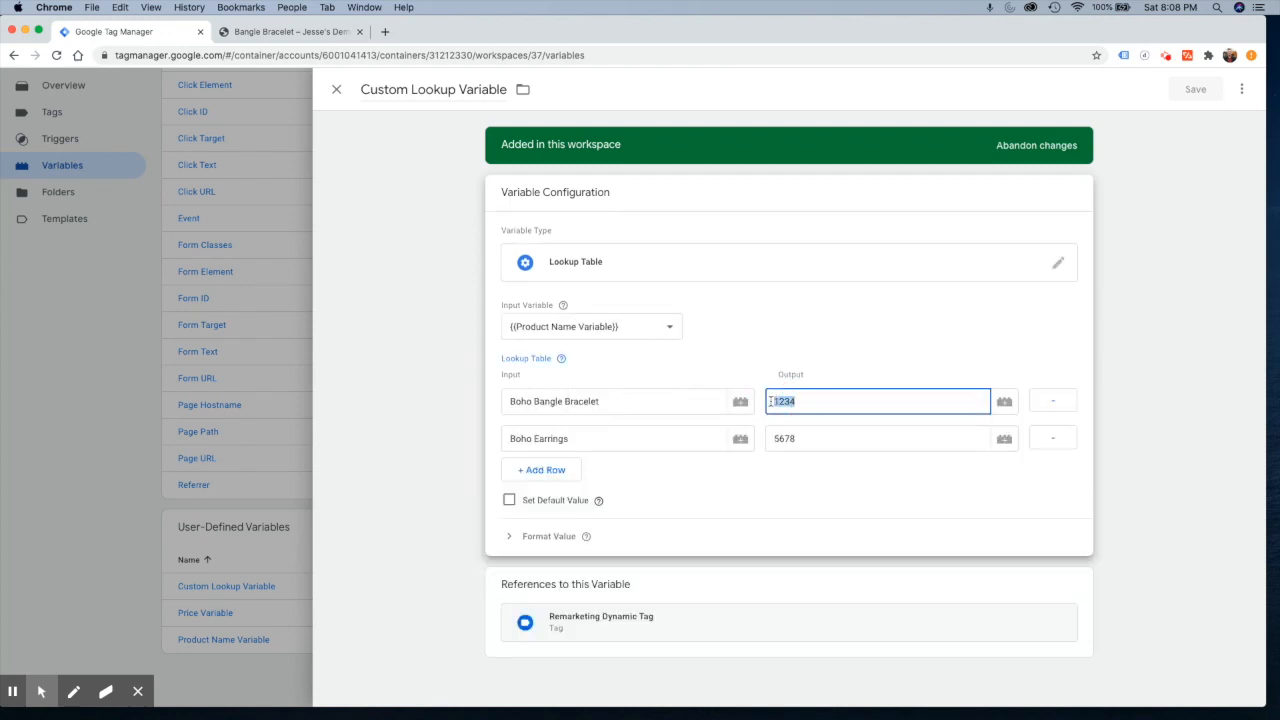
{"action": "left_click", "coordinate": [769, 323]}
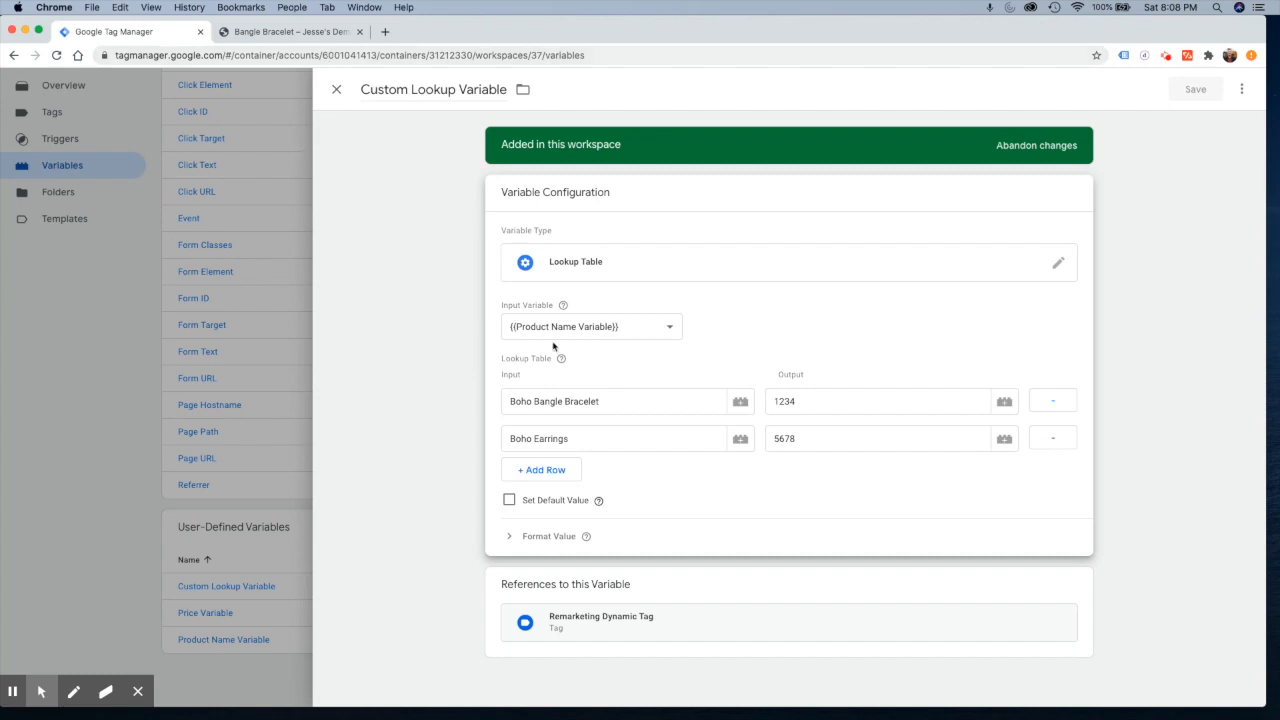
{"action": "left_click", "coordinate": [530, 407]}
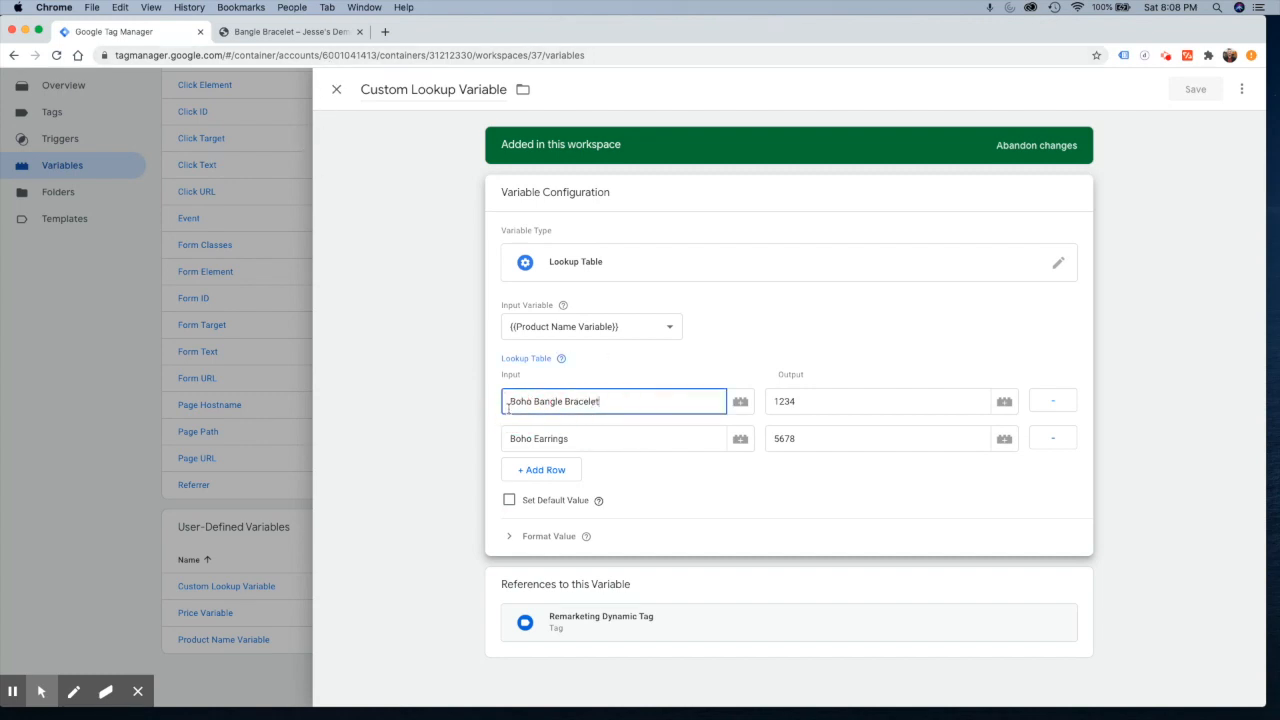
{"action": "left_click_drag", "start_coordinate": [510, 401], "coordinate": [609, 399]}
{"action": "left_click", "coordinate": [609, 399]}
{"action": "left_click_drag", "start_coordinate": [800, 400], "coordinate": [768, 400]}
{"action": "left_click", "coordinate": [803, 436]}
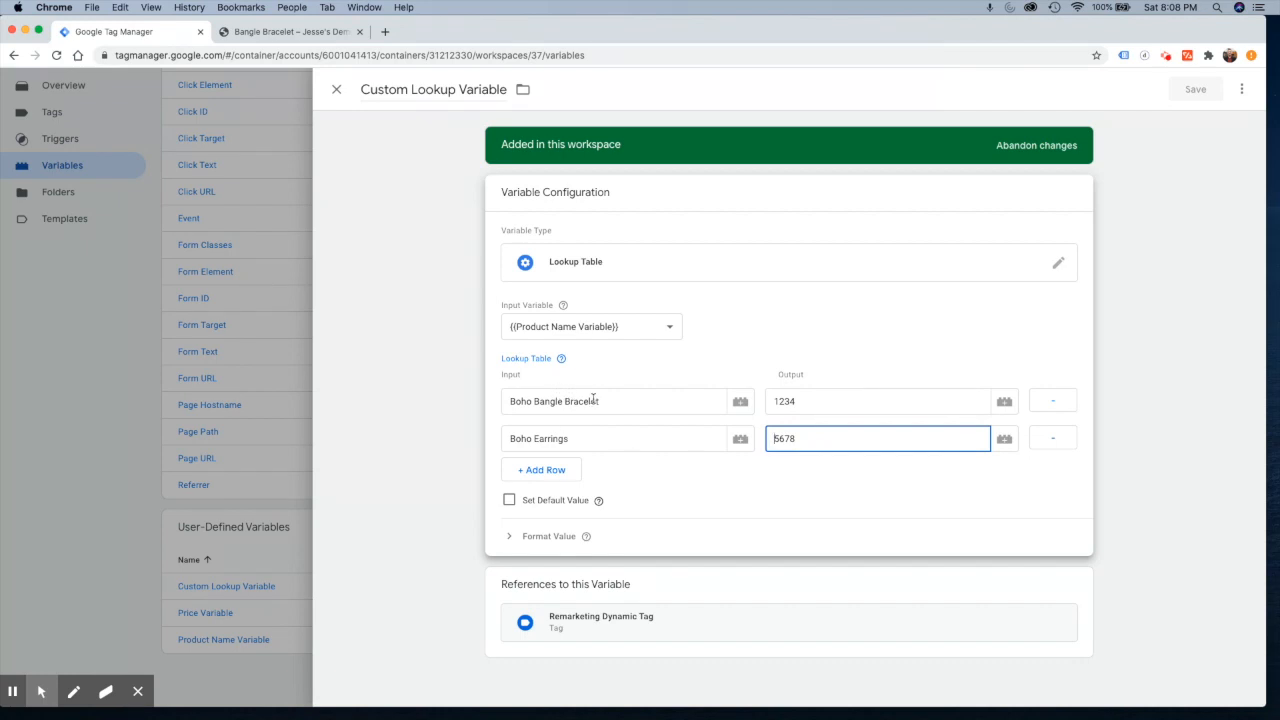
{"action": "left_click", "coordinate": [554, 345]}
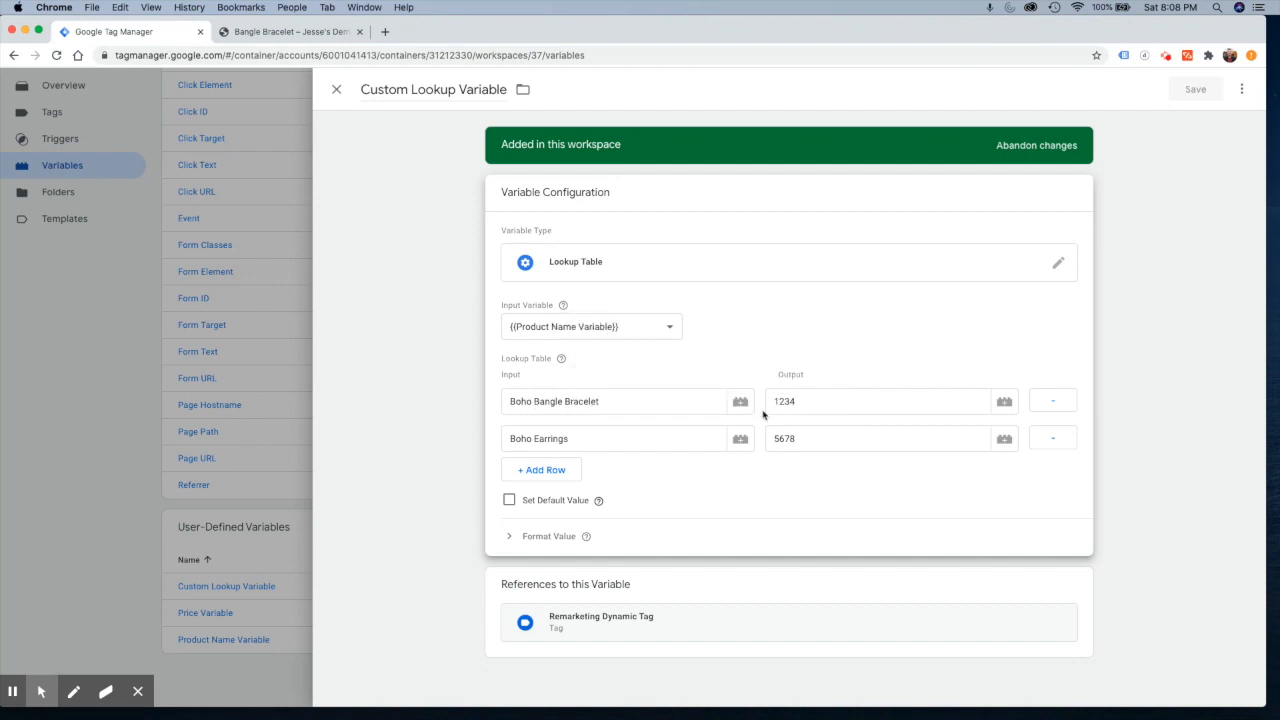
{"action": "left_click", "coordinate": [150, 387]}
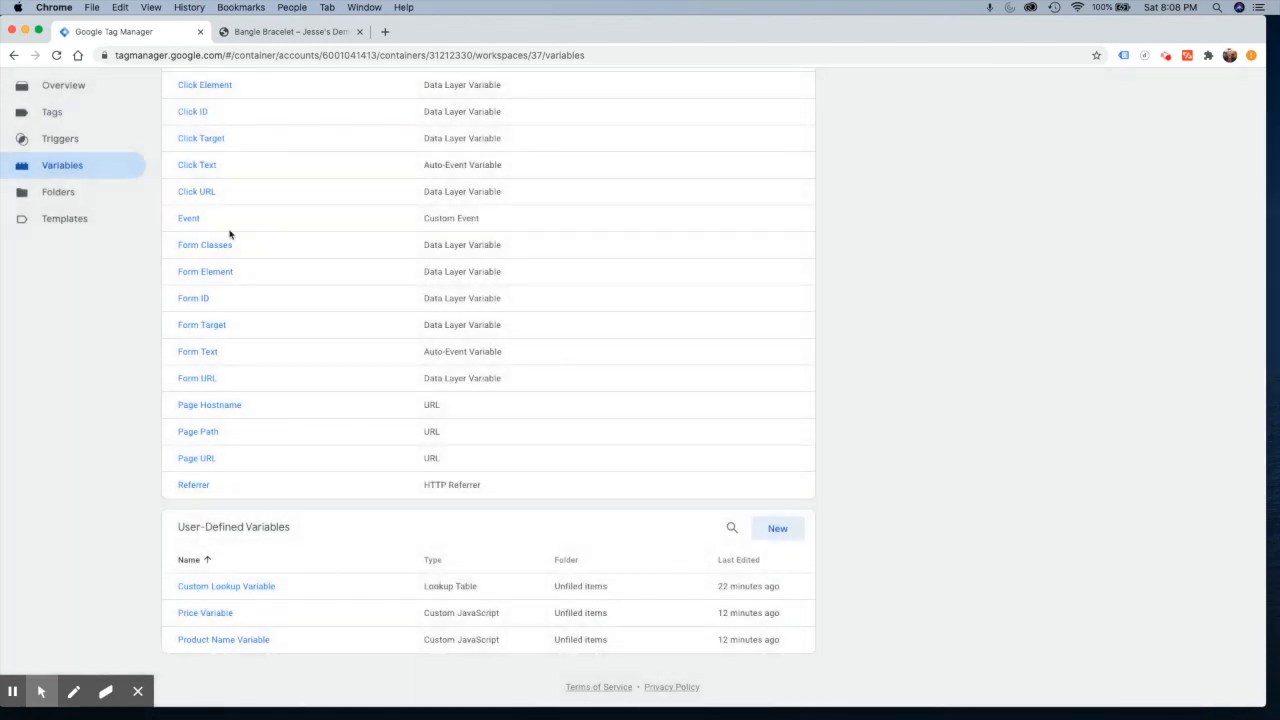
On the Bangle Bracelet store page, close the developer tools and highlight the sale price, and open the Price Variable in Google Tag Manager
{"action": "left_click", "coordinate": [291, 35]}
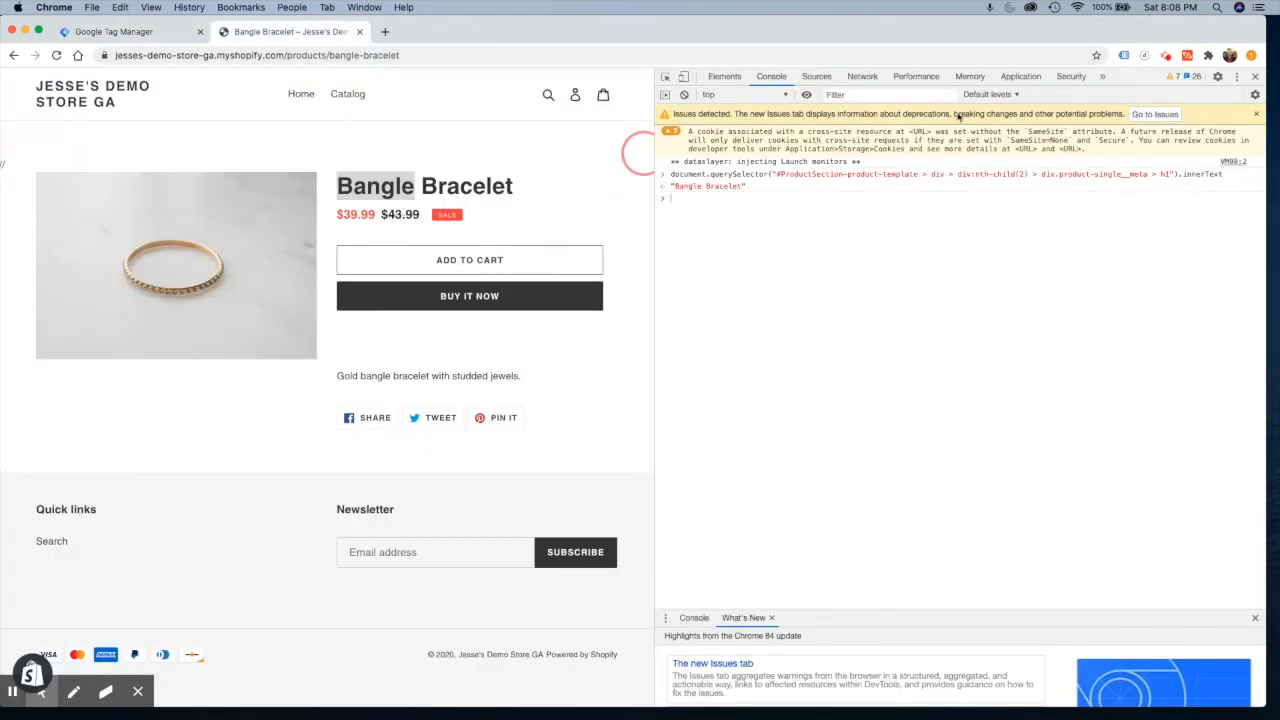
{"action": "left_click", "coordinate": [1256, 78]}
{"action": "left_click_drag", "start_coordinate": [644, 214], "coordinate": [688, 218]}
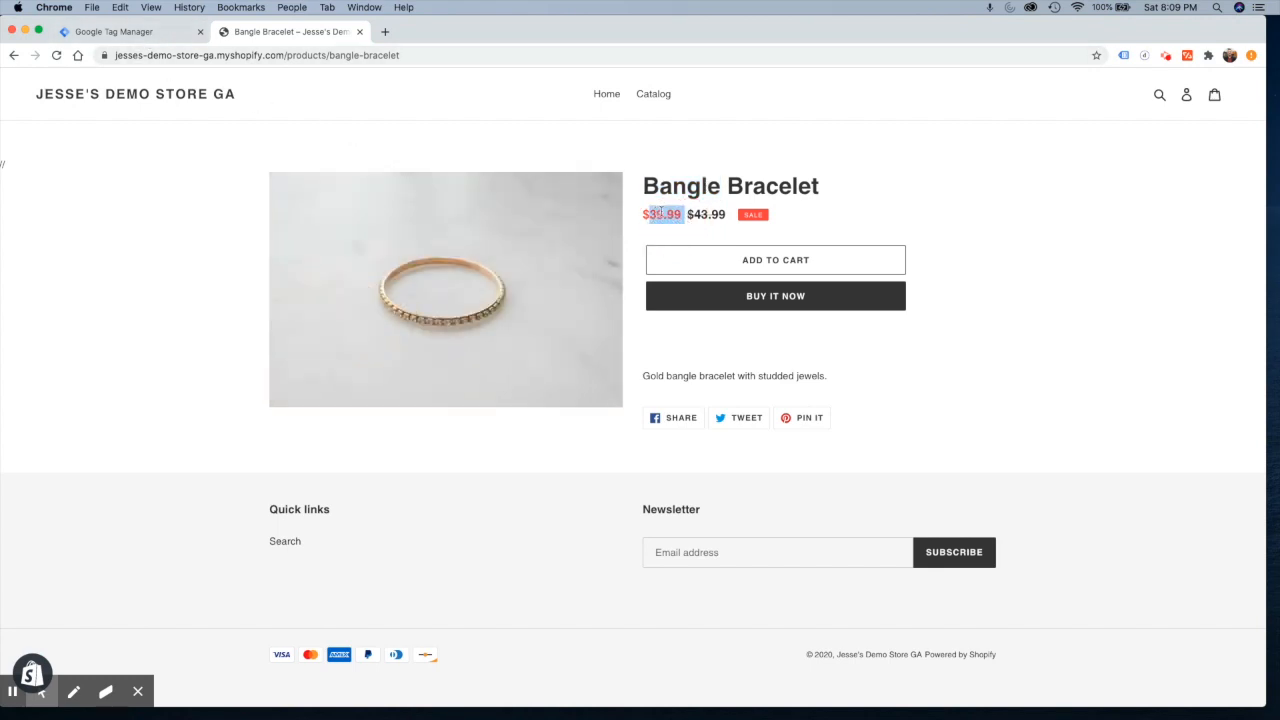
{"action": "left_click_drag", "start_coordinate": [678, 214], "coordinate": [645, 216]}
{"action": "left_click", "coordinate": [137, 40]}
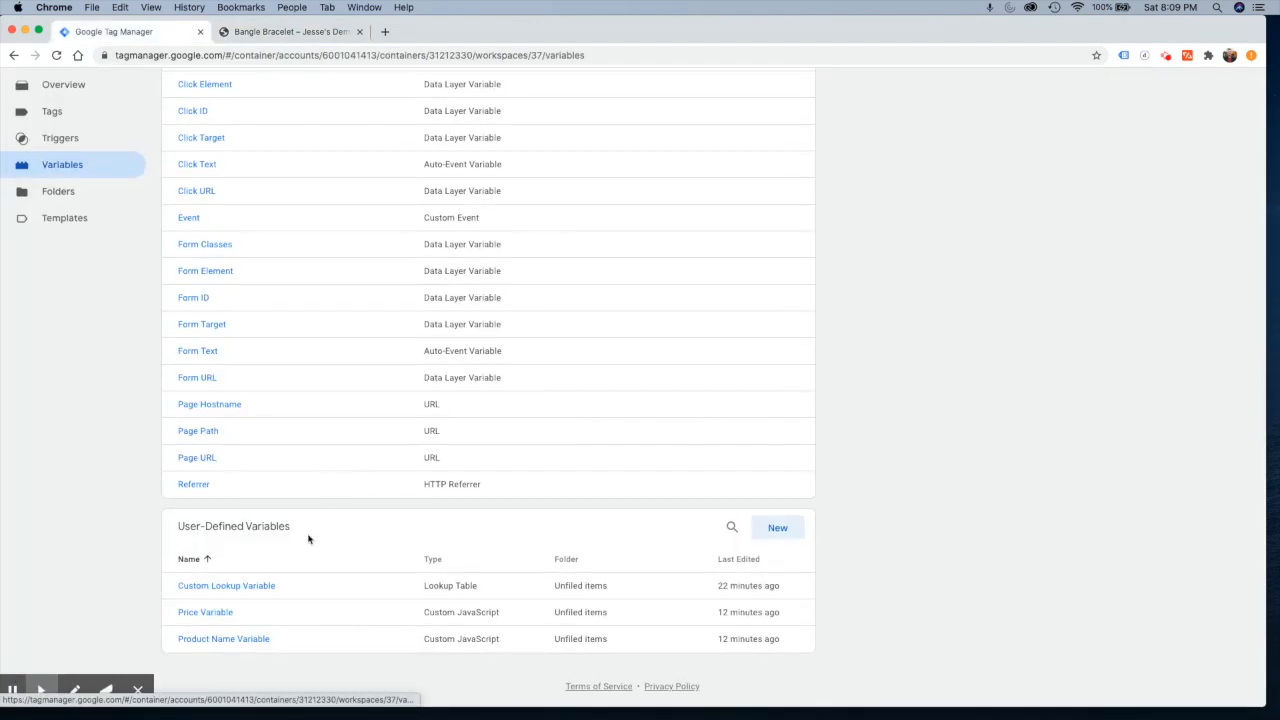
{"action": "left_click", "coordinate": [213, 614]}
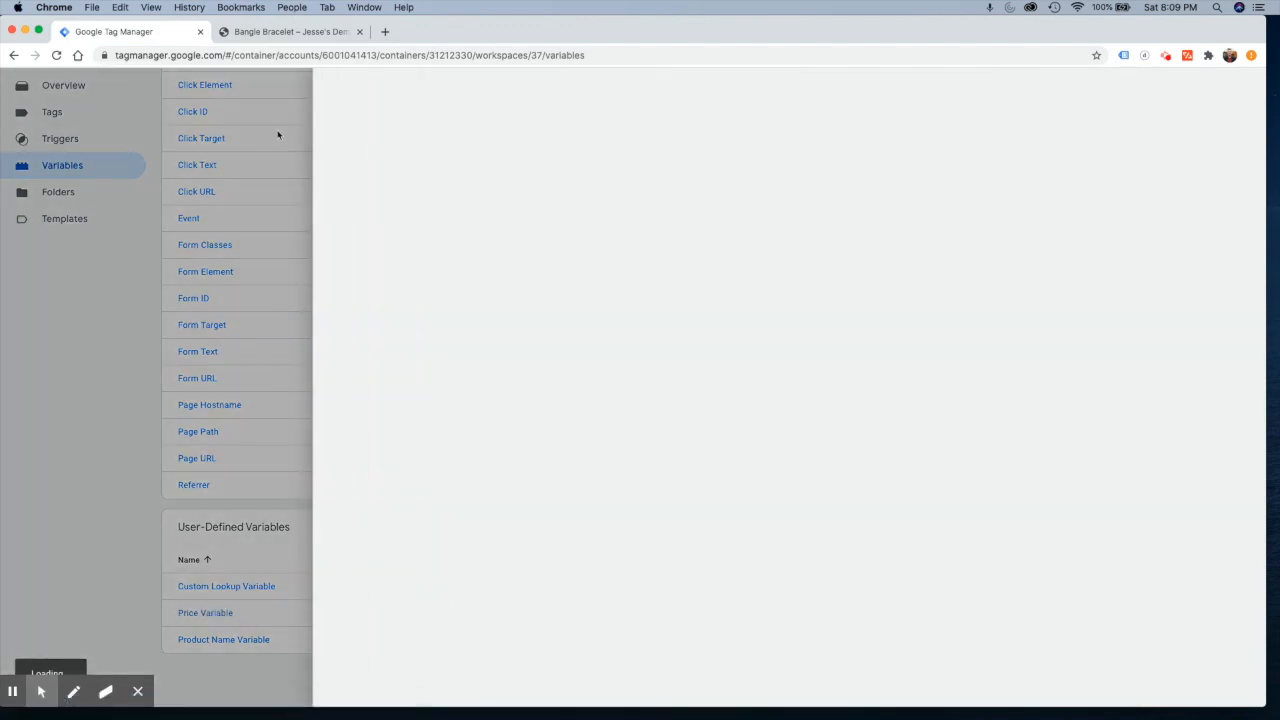
Back on the Bangle Bracelet store page, inspect the sale price element and copy its JS path
{"action": "left_click", "coordinate": [284, 30]}
{"action": "right_click", "coordinate": [666, 216]}
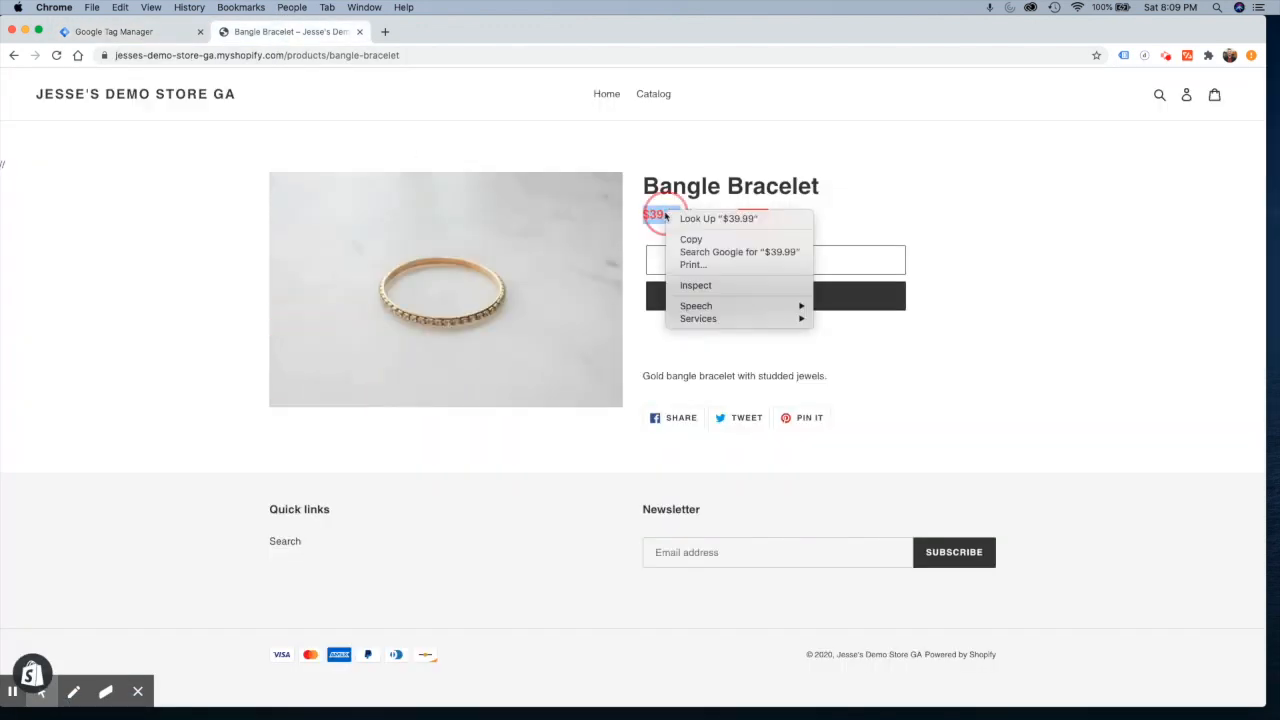
{"action": "left_click", "coordinate": [689, 287]}
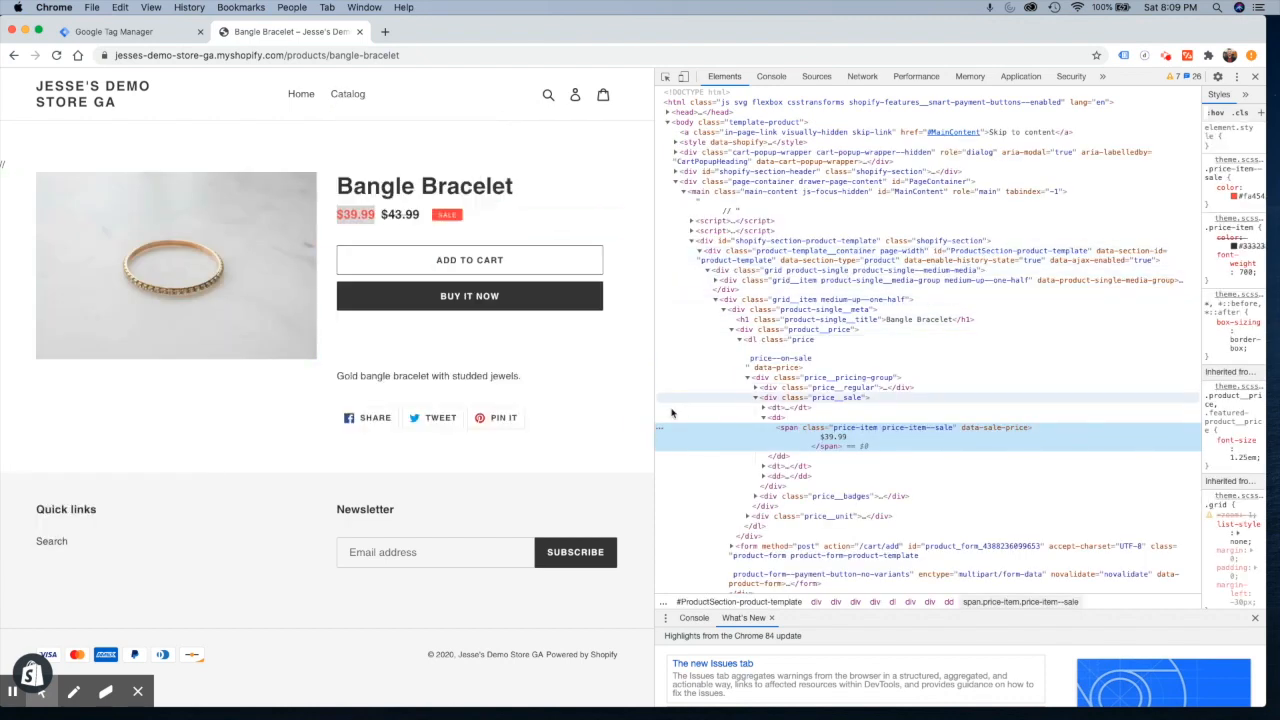
{"action": "right_click", "coordinate": [662, 427]}
{"action": "mouse_move", "coordinate": [703, 483]}
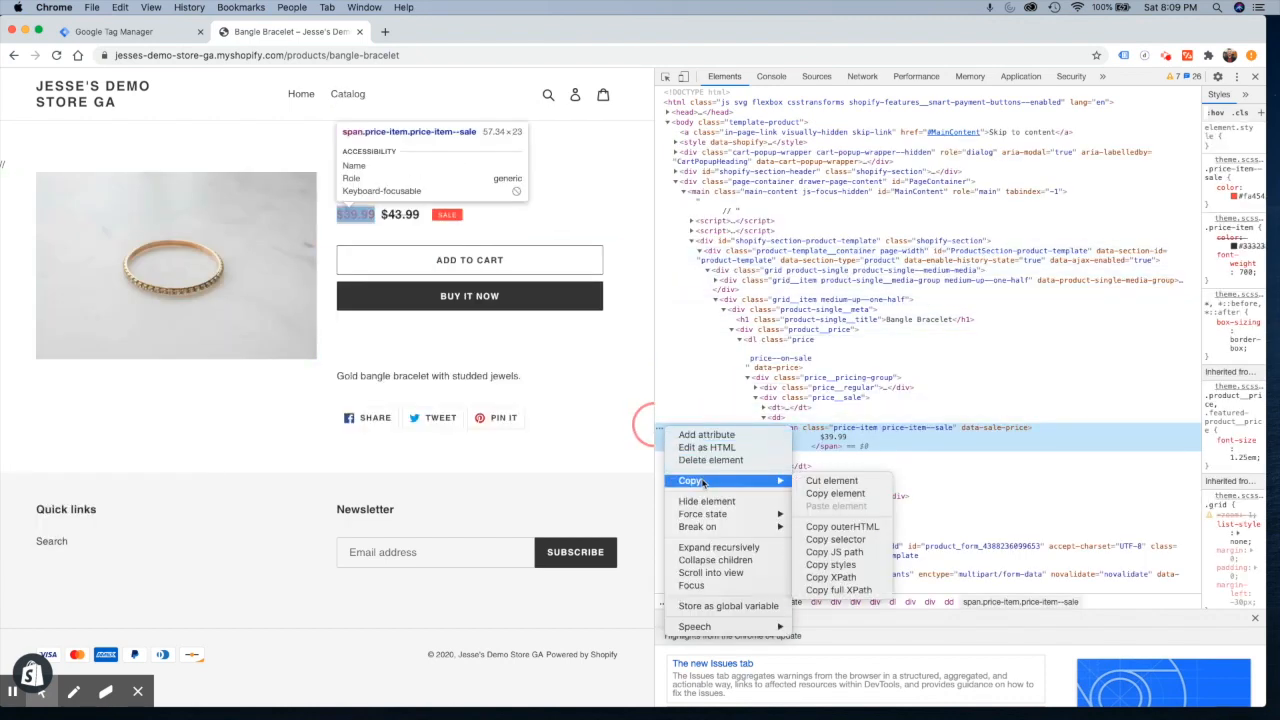
{"action": "left_click", "coordinate": [826, 553]}
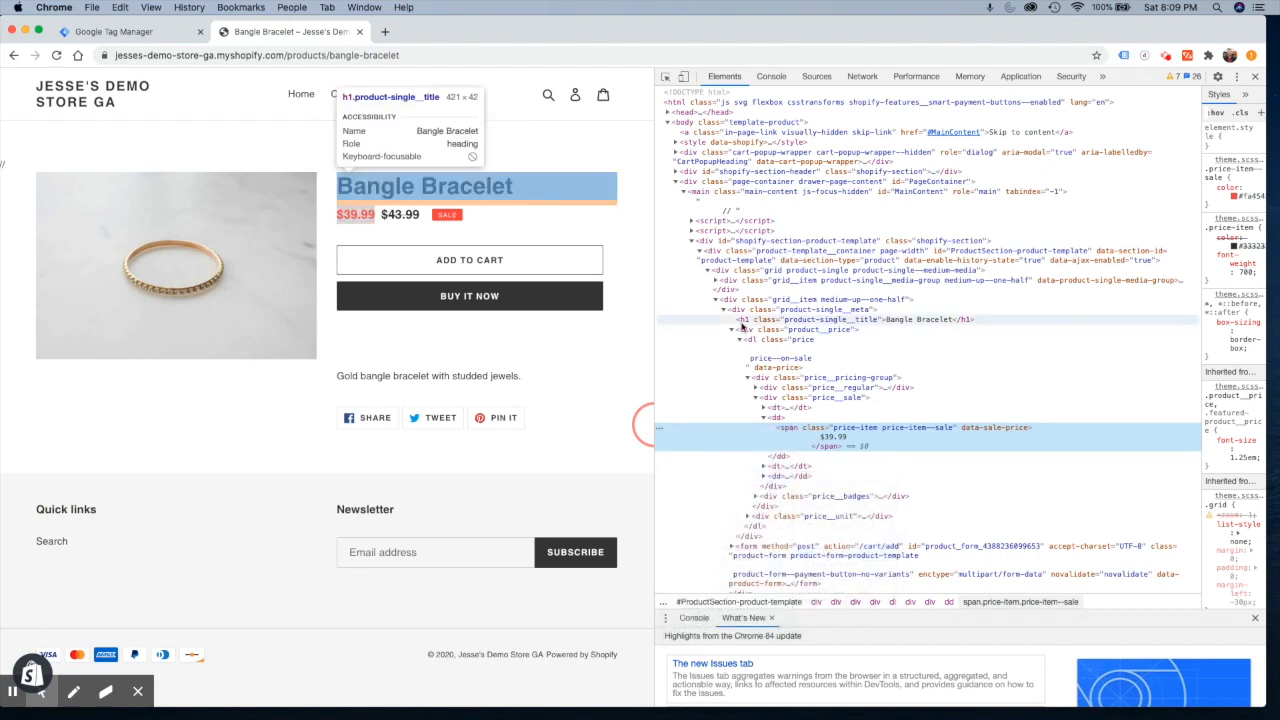
Try to run the copied querySelector path in the browser console with .split("$") appended directly to it
{"action": "left_click", "coordinate": [815, 78]}
{"action": "left_click", "coordinate": [774, 79]}
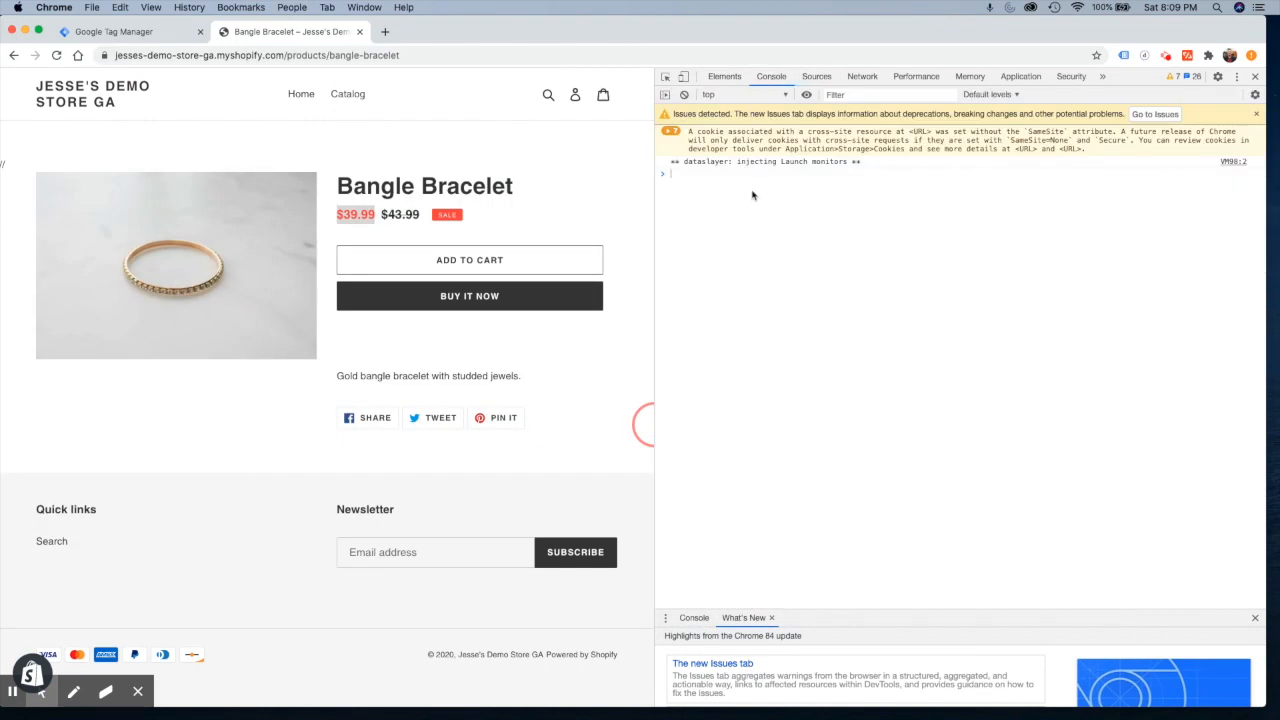
{"action": "key", "text": "super+v"}
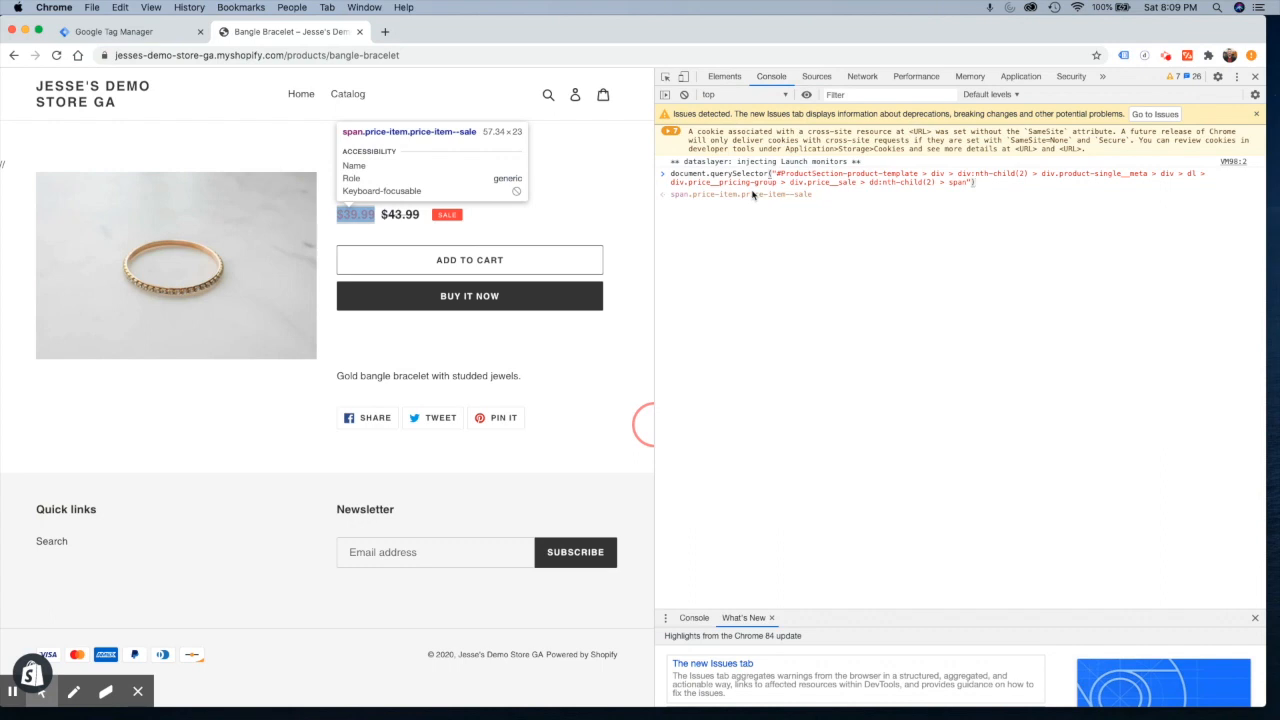
{"action": "type", "text": ".split()"}
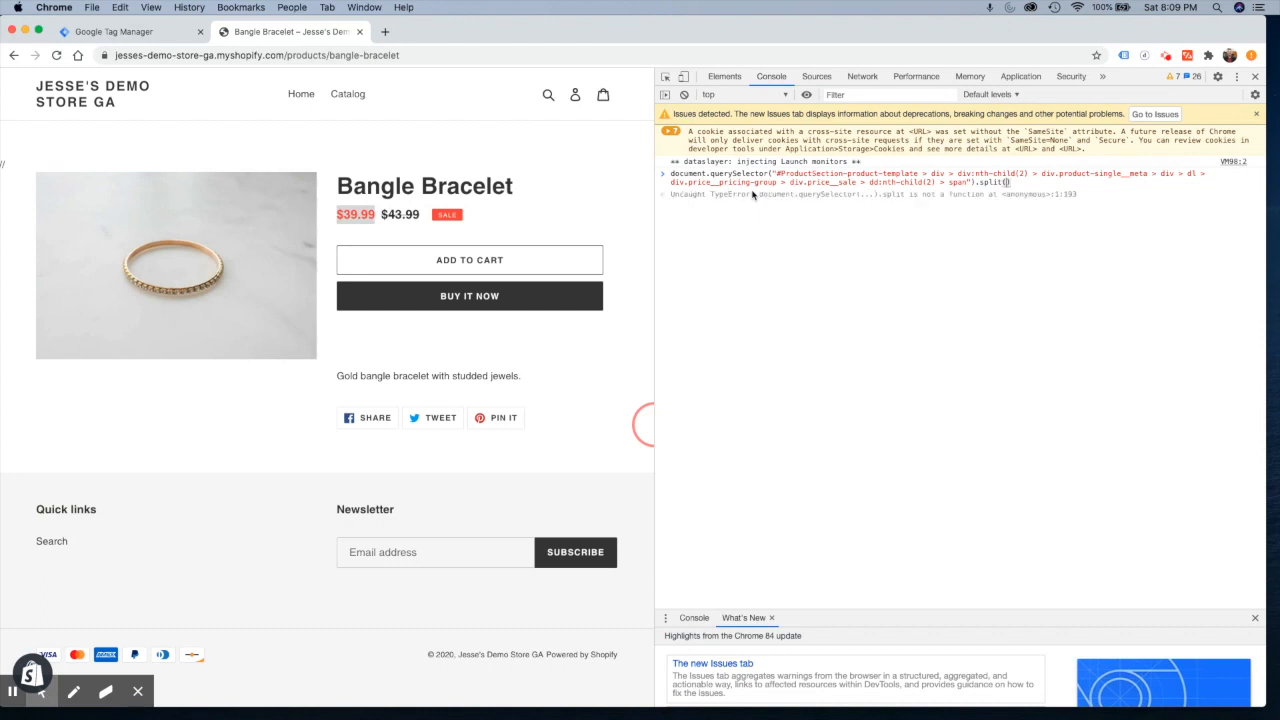
{"action": "type", "text": "\"$\""}
{"action": "key", "text": "Return"}
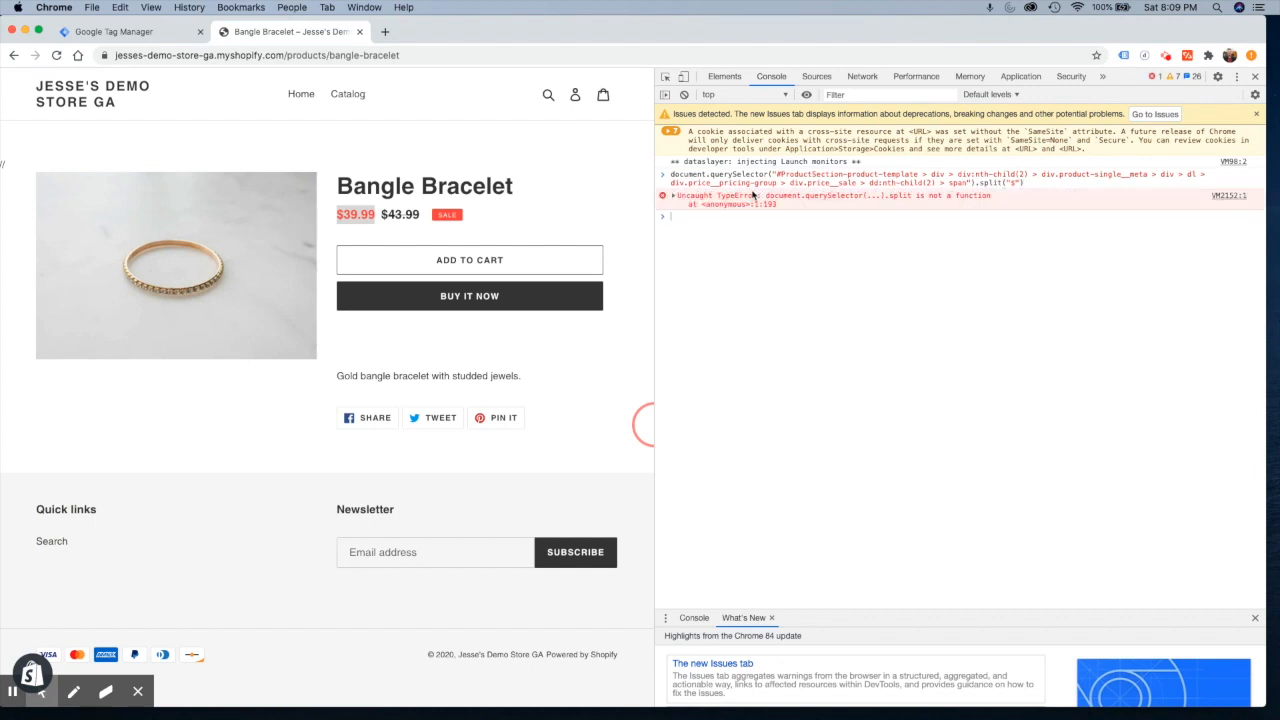
Check the Price Variable's code in Google Tag Manager, and rerun the console command with .innerText inserted before .split("$")
{"action": "key", "text": "Up"}
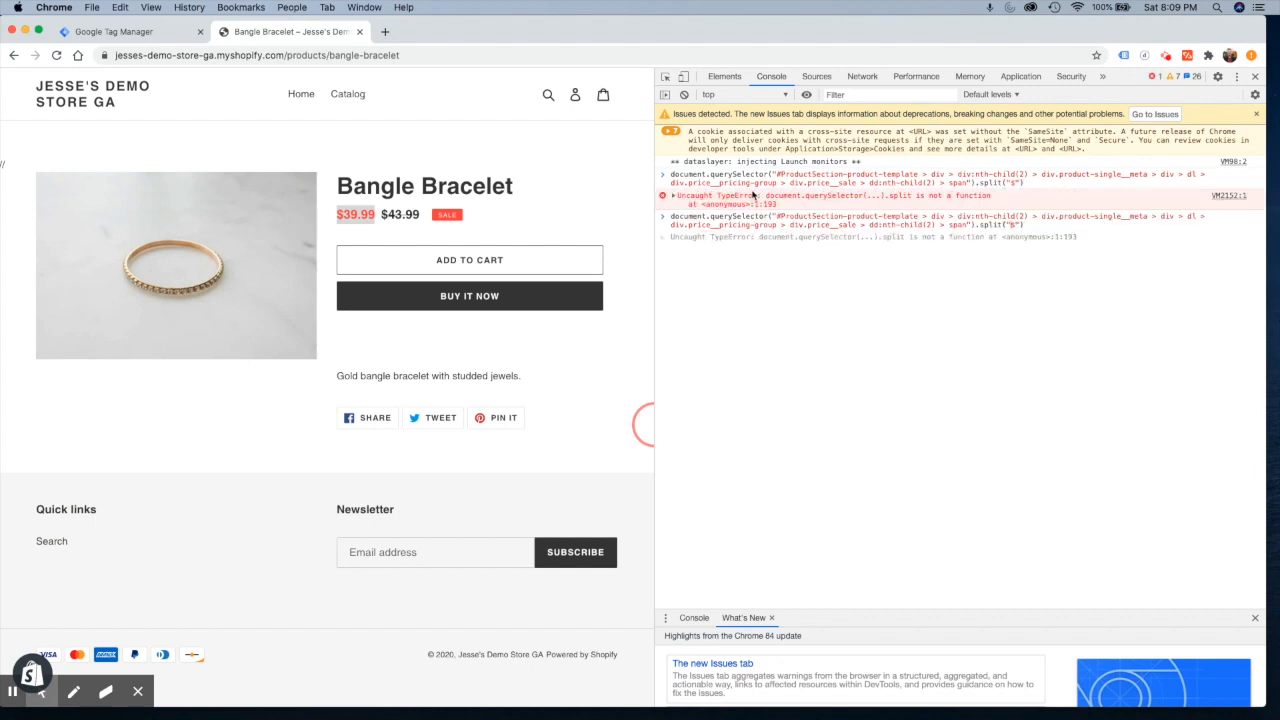
{"action": "left_click", "coordinate": [140, 31]}
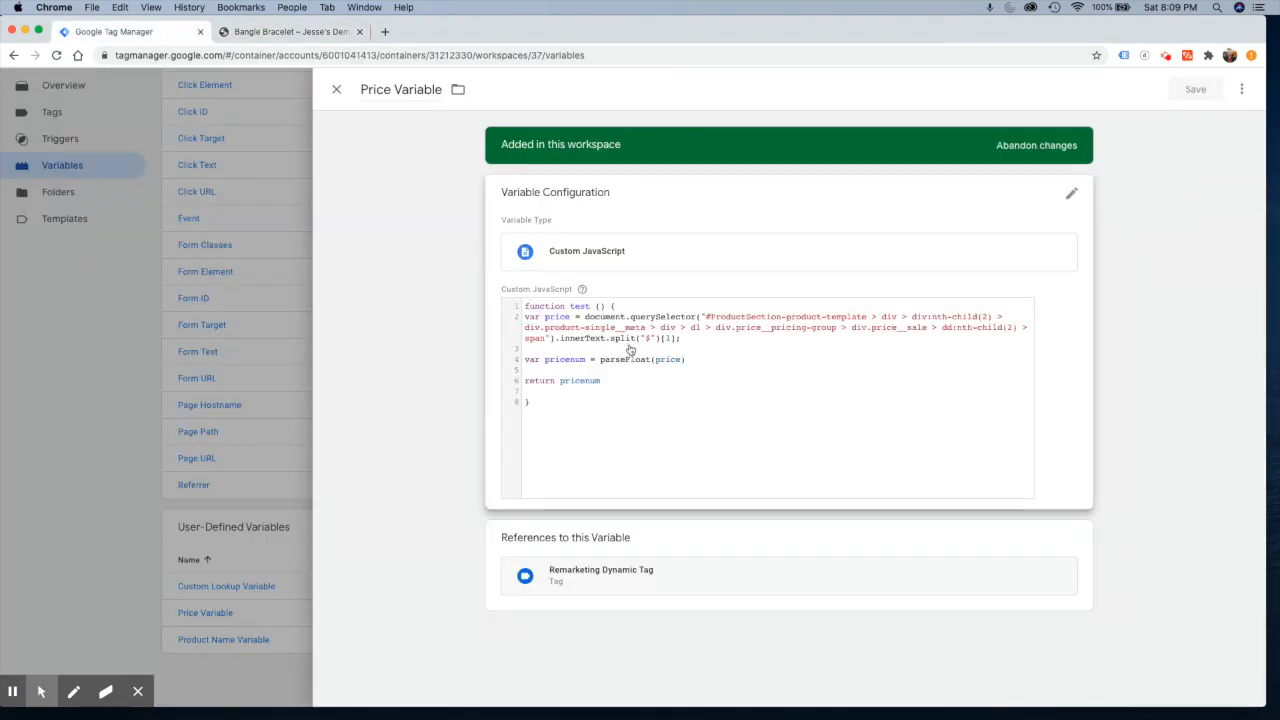
{"action": "left_click", "coordinate": [287, 31]}
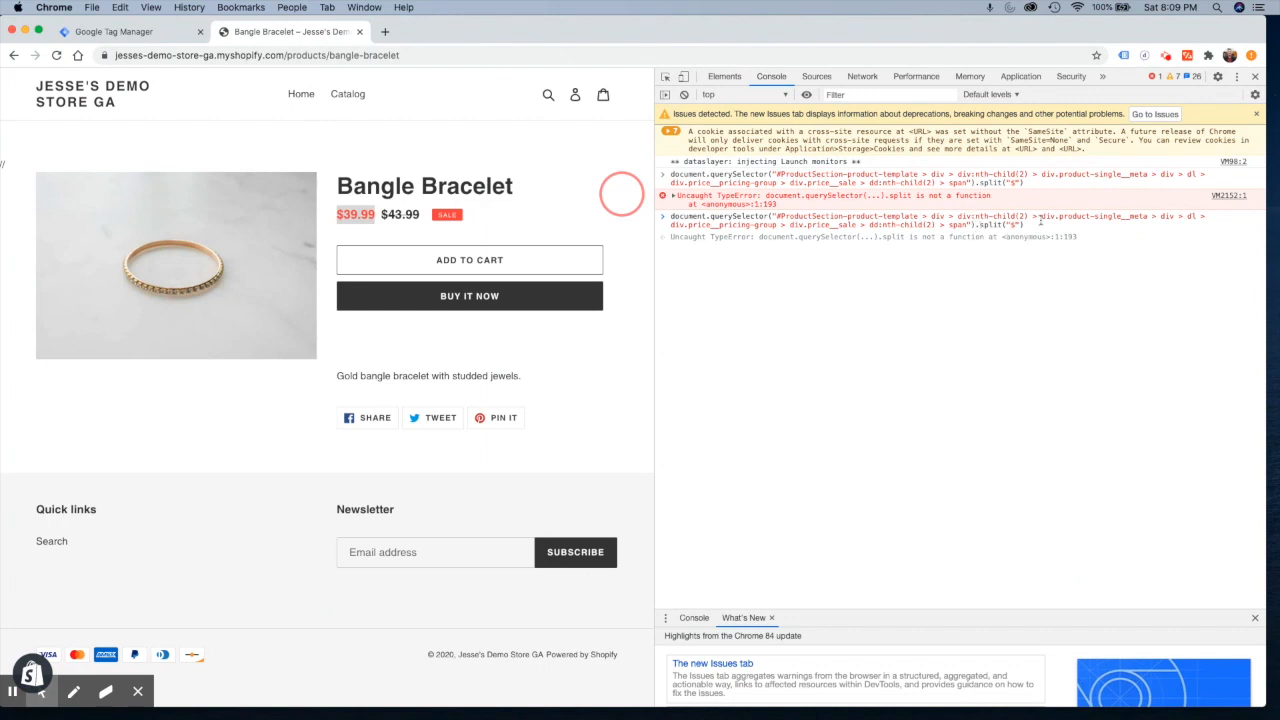
{"action": "type", "text": "innerText"}
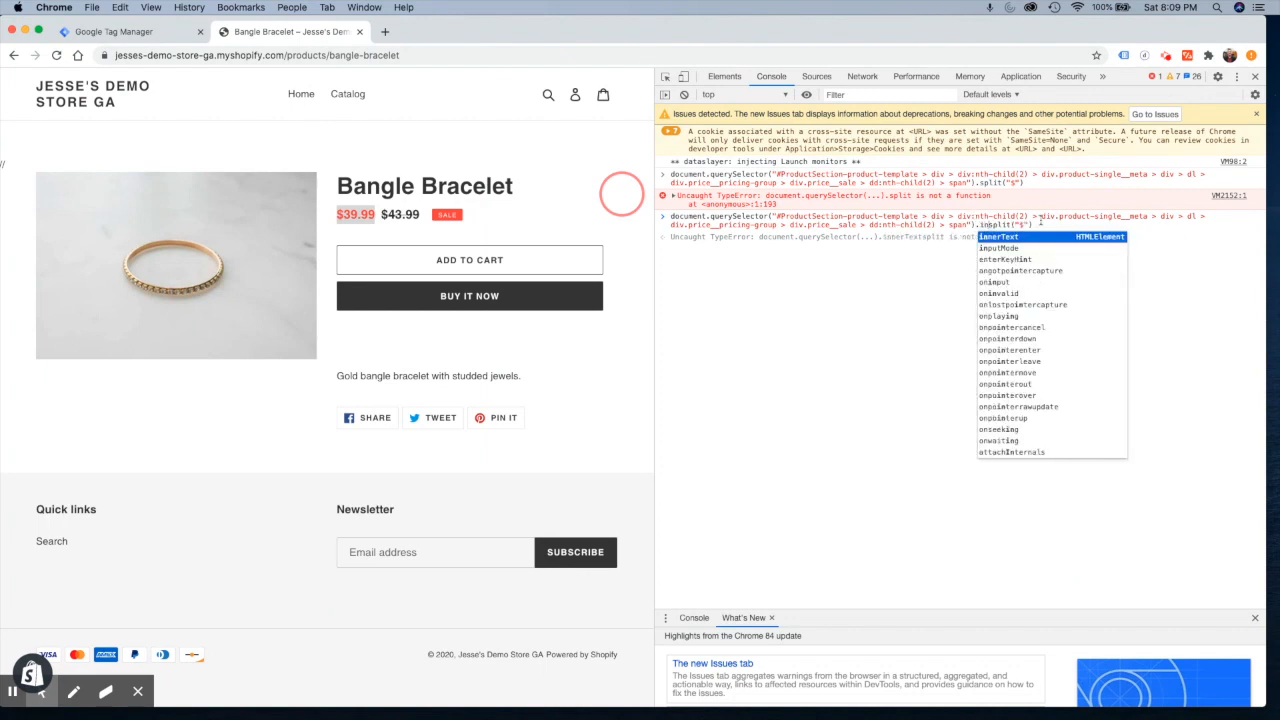
{"action": "type", "text": "."}
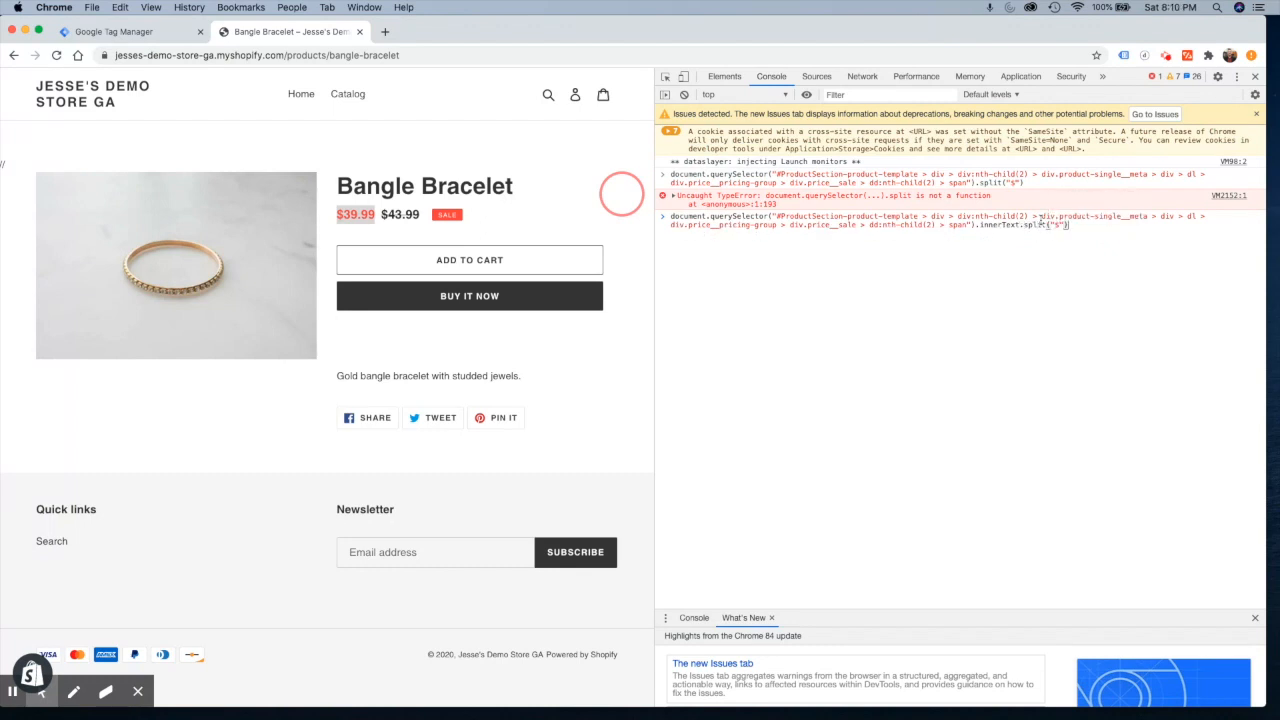
{"action": "key", "text": "Return"}
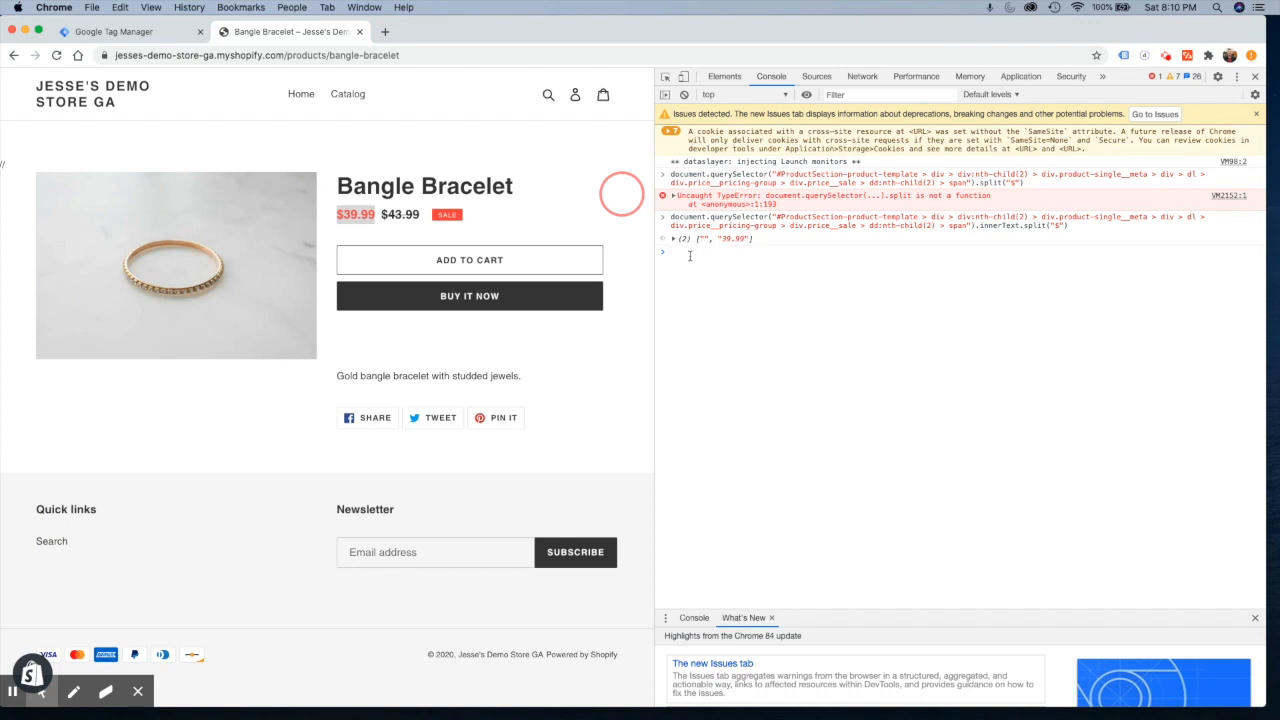
Recheck the Price Variable's code, and rerun the store page console command with [1] appended to extract the numeric price
{"action": "key", "text": "Up"}
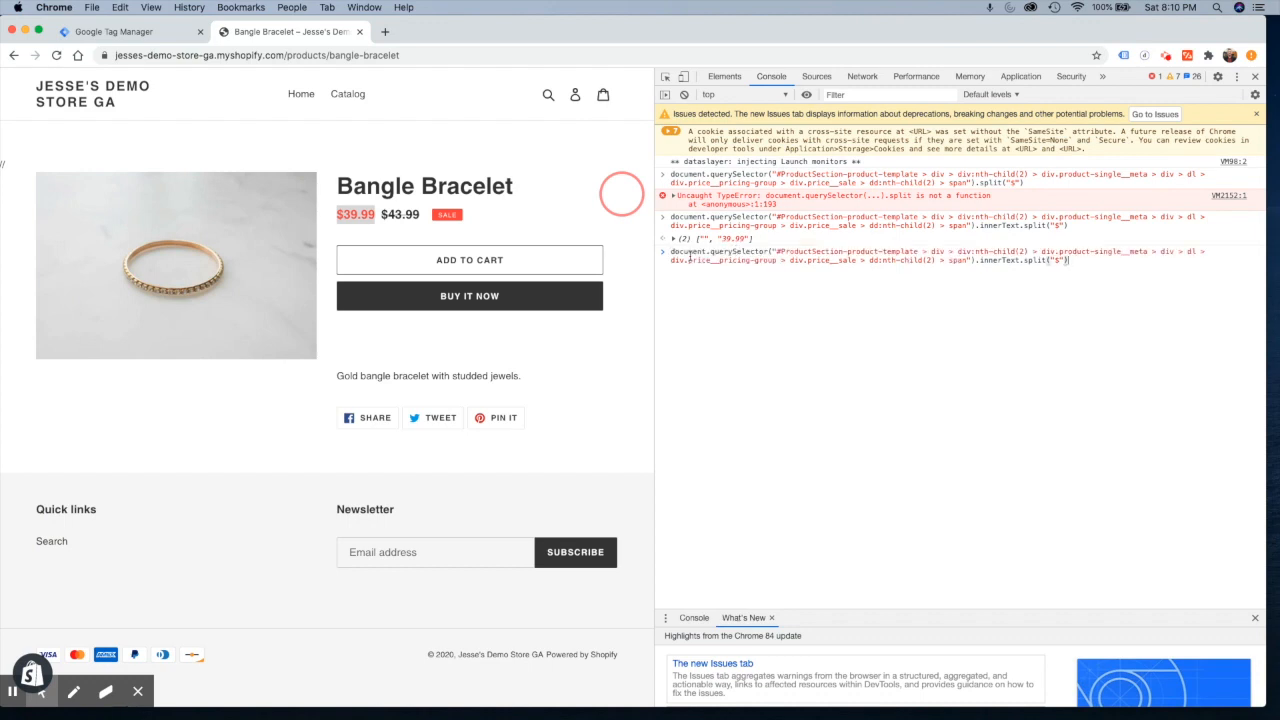
{"action": "left_click", "coordinate": [150, 32]}
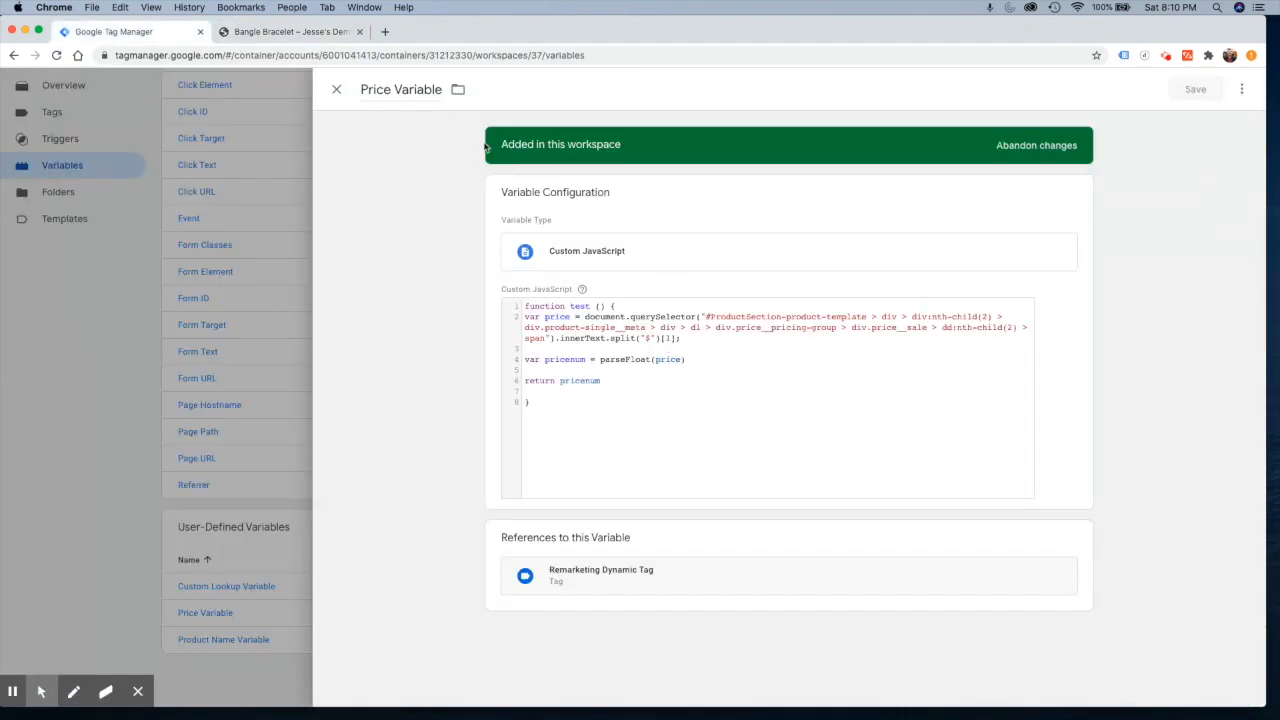
{"action": "left_click", "coordinate": [330, 32]}
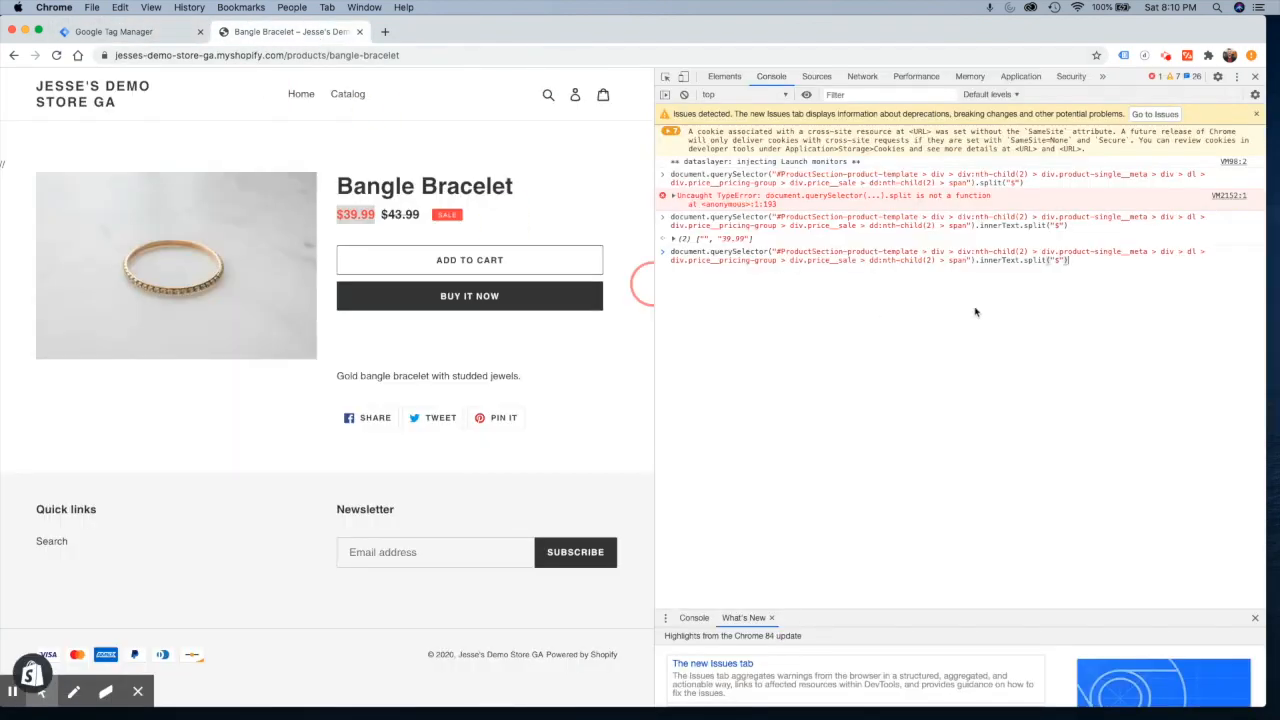
{"action": "type", "text": "[1"}
{"action": "key", "text": "Return"}
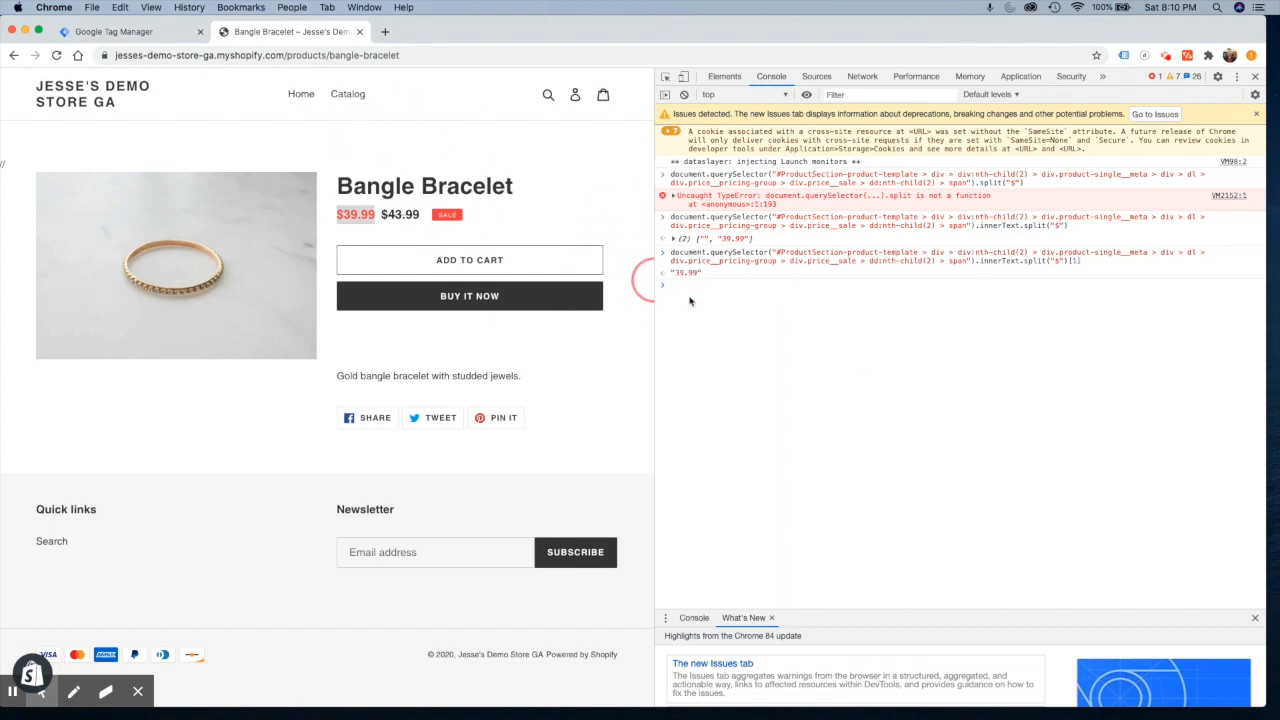
Review and close the Price Variable, and examine where the Remarketing Dynamic Tag uses the Price Variable and Custom Lookup Variable
{"action": "left_click", "coordinate": [125, 32]}
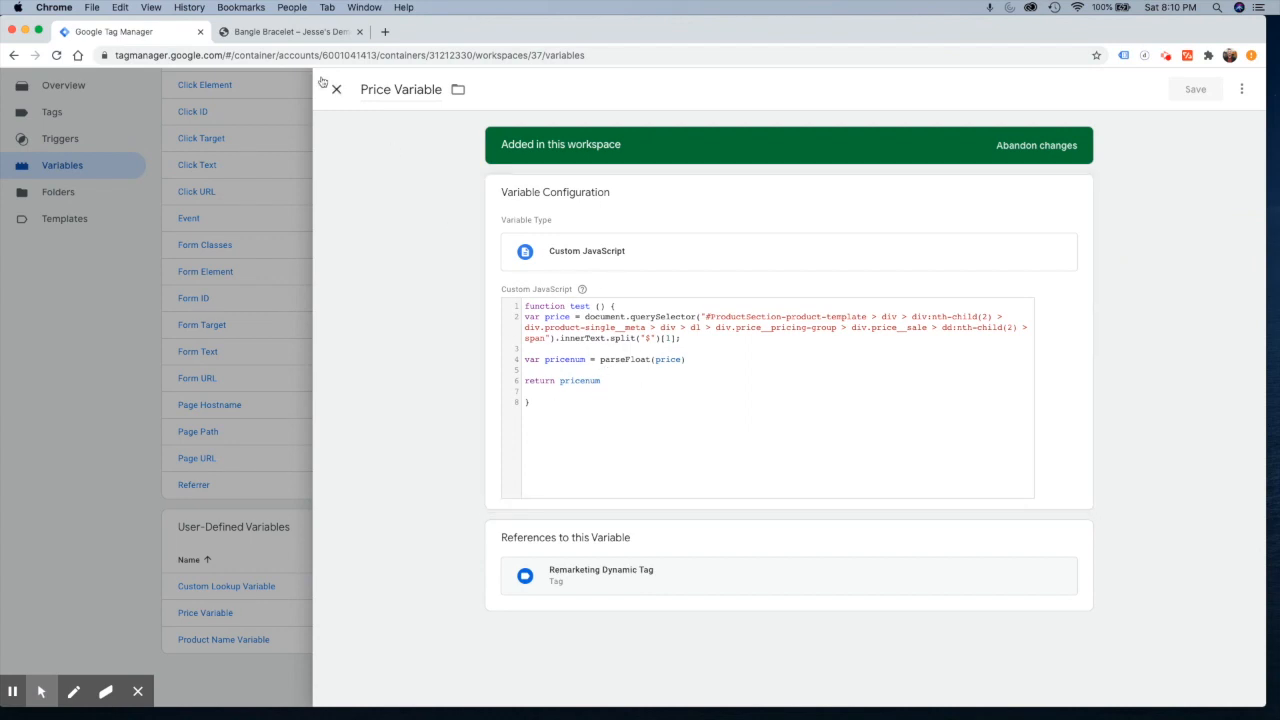
{"action": "left_click", "coordinate": [111, 265]}
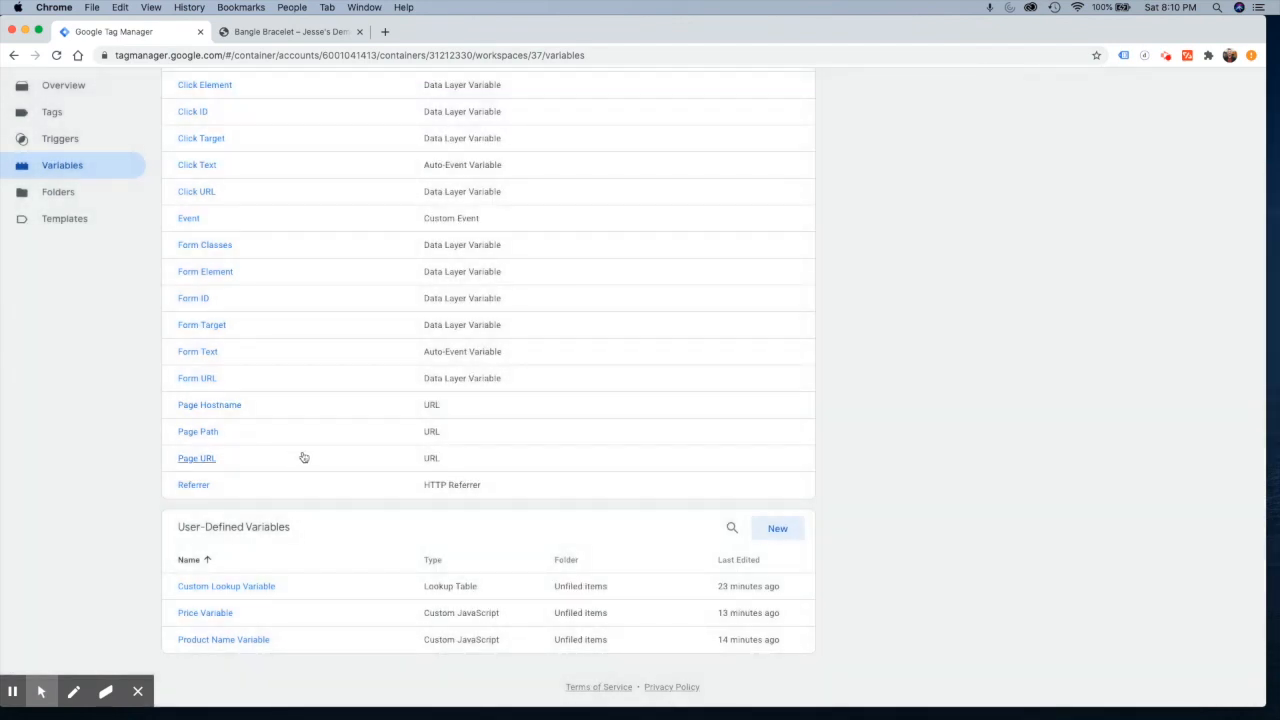
{"action": "left_click", "coordinate": [52, 289]}
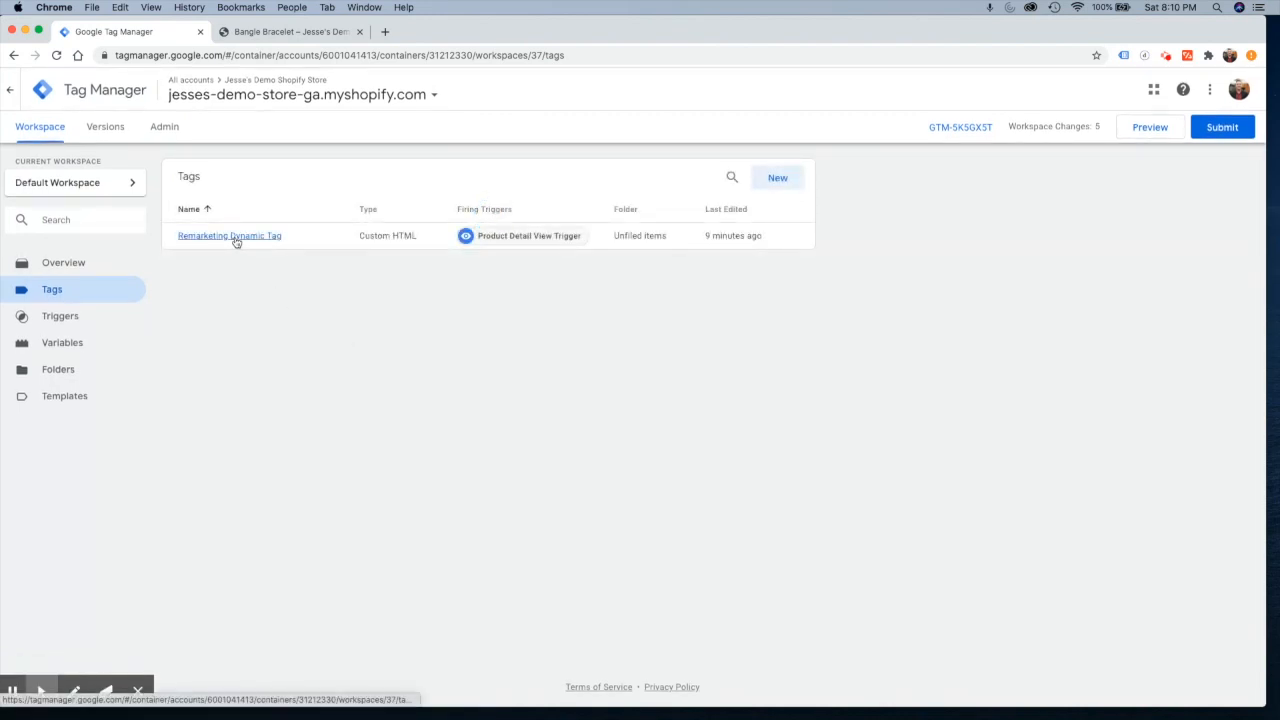
{"action": "left_click", "coordinate": [230, 236]}
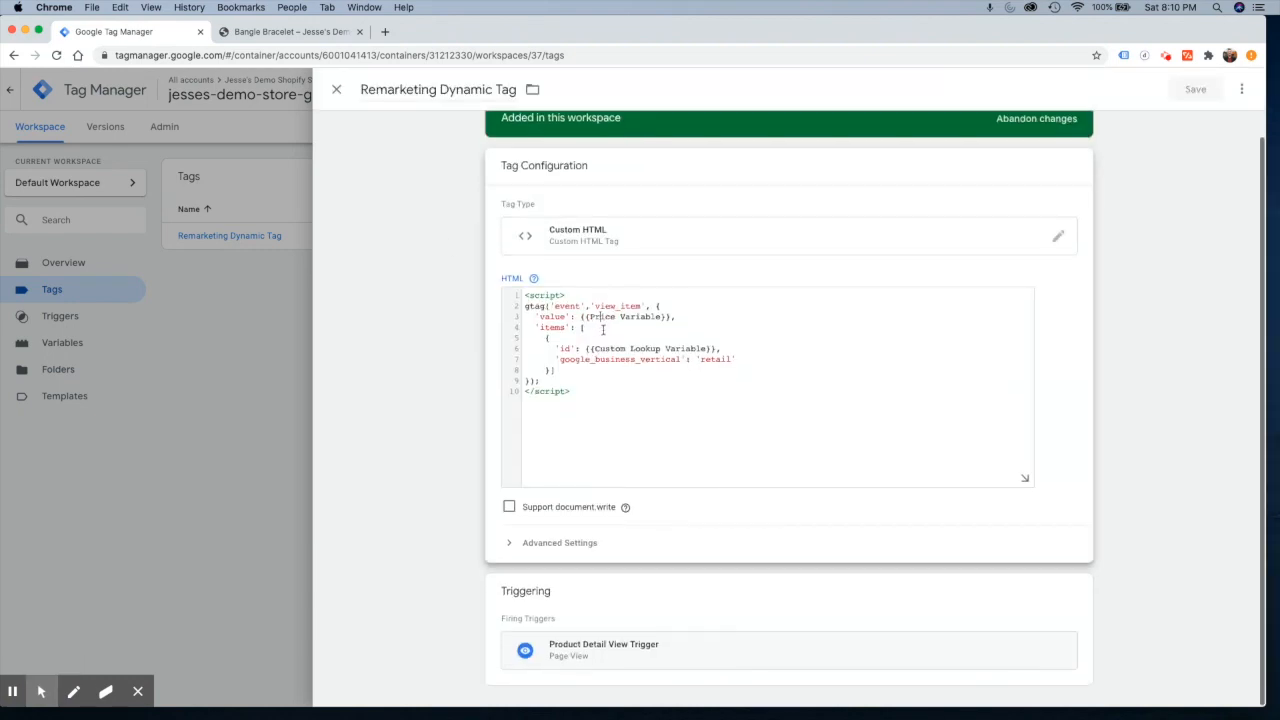
{"action": "left_click_drag", "start_coordinate": [679, 318], "coordinate": [584, 318]}
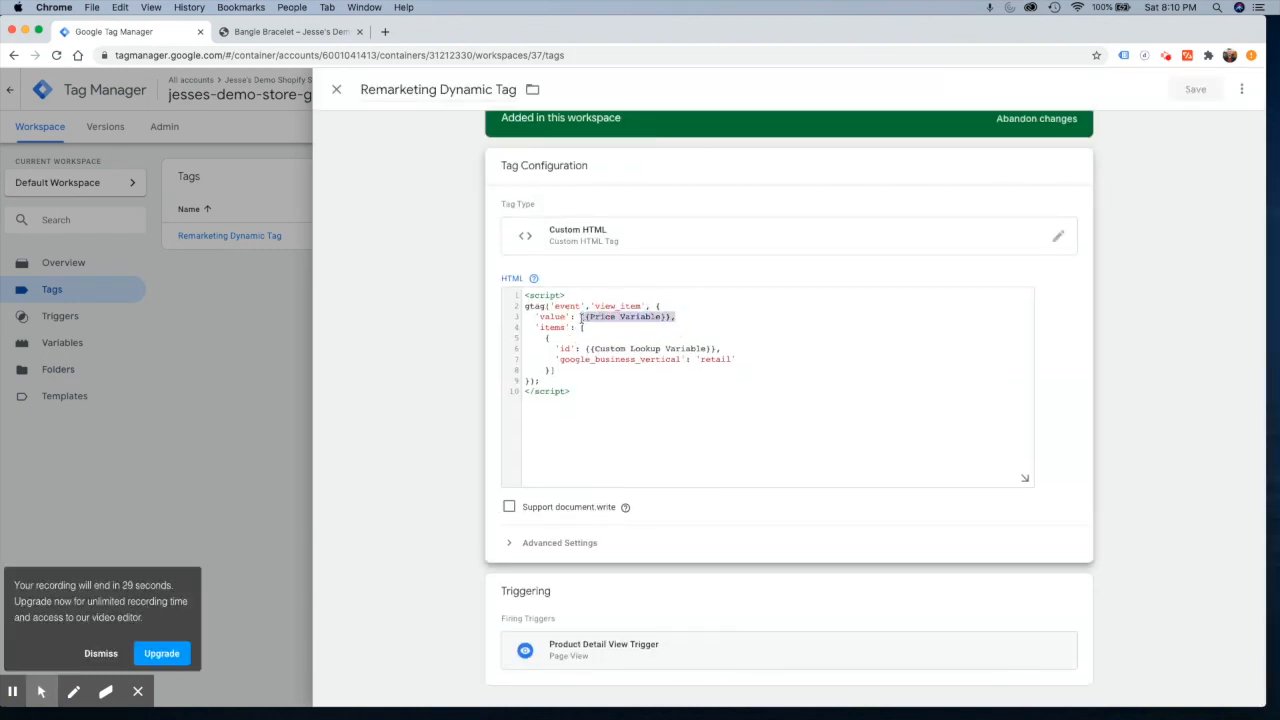
{"action": "left_click_drag", "start_coordinate": [713, 348], "coordinate": [591, 360]}
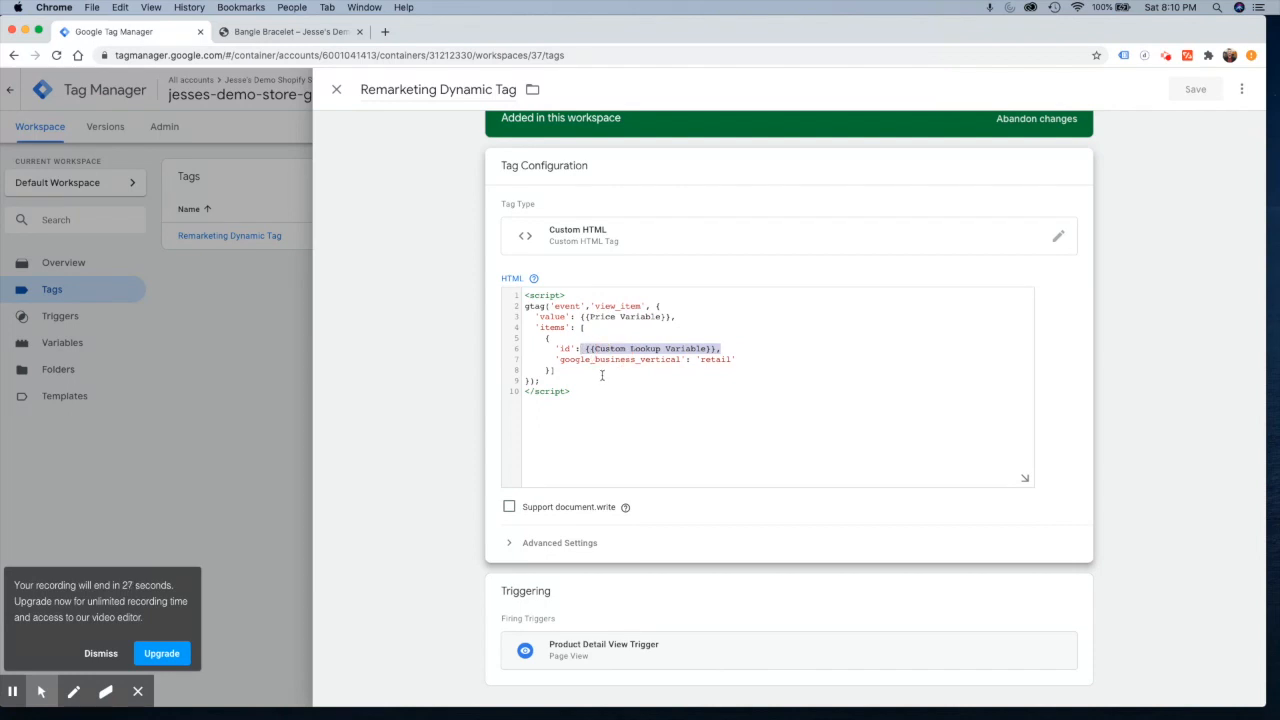
{"action": "left_click", "coordinate": [186, 353]}
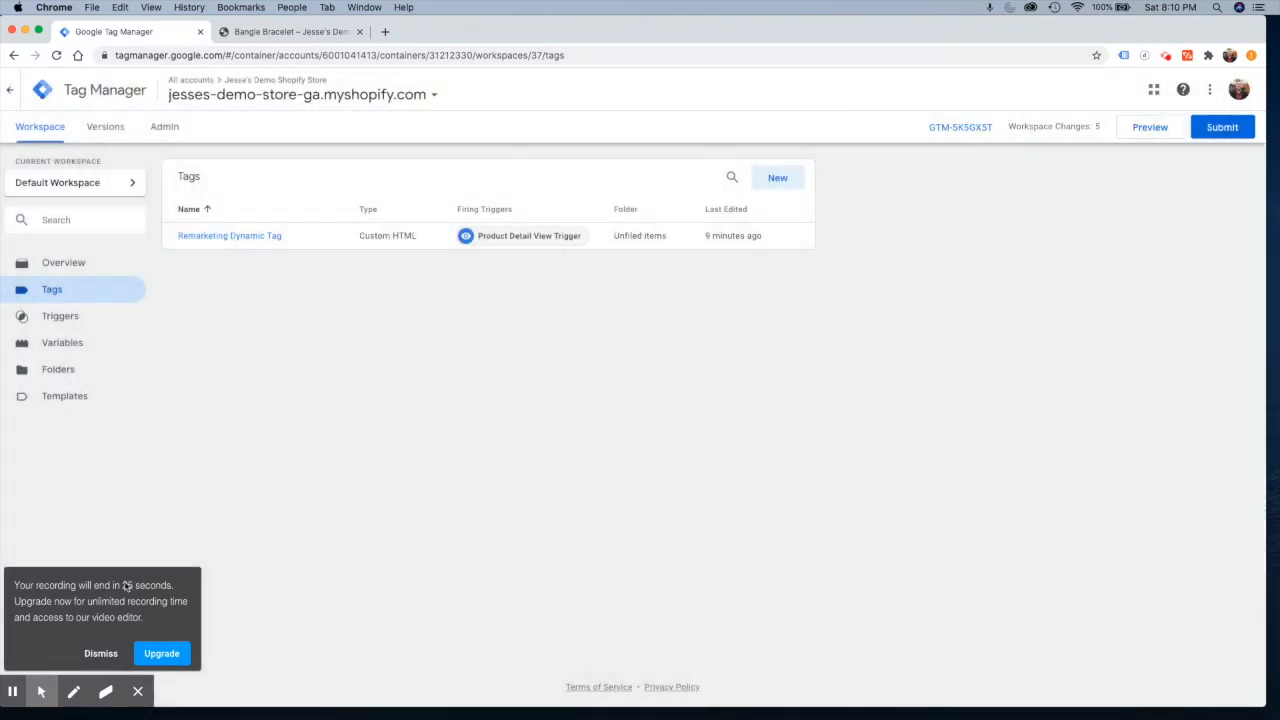
{"action": "left_click", "coordinate": [101, 653]}
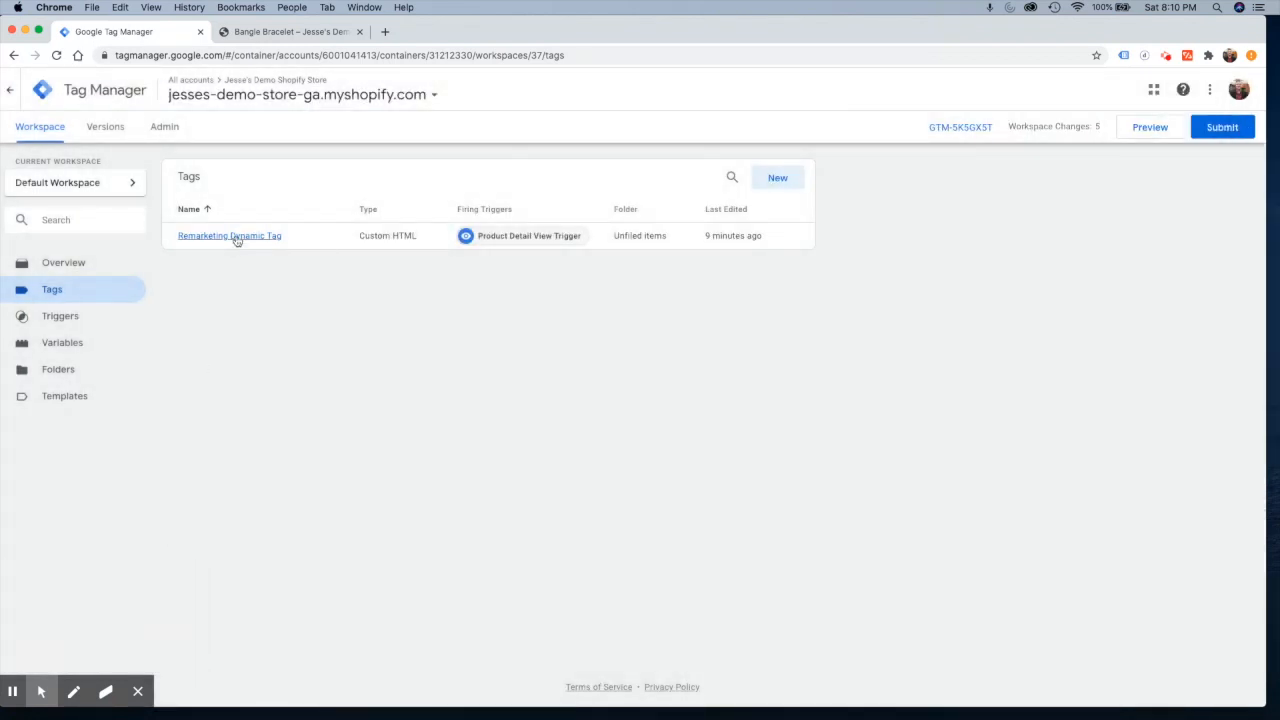
Examine the Product Detail View Trigger's firing condition against the Bangle Bracelet page URL, and close the trigger
{"action": "left_click", "coordinate": [517, 237]}
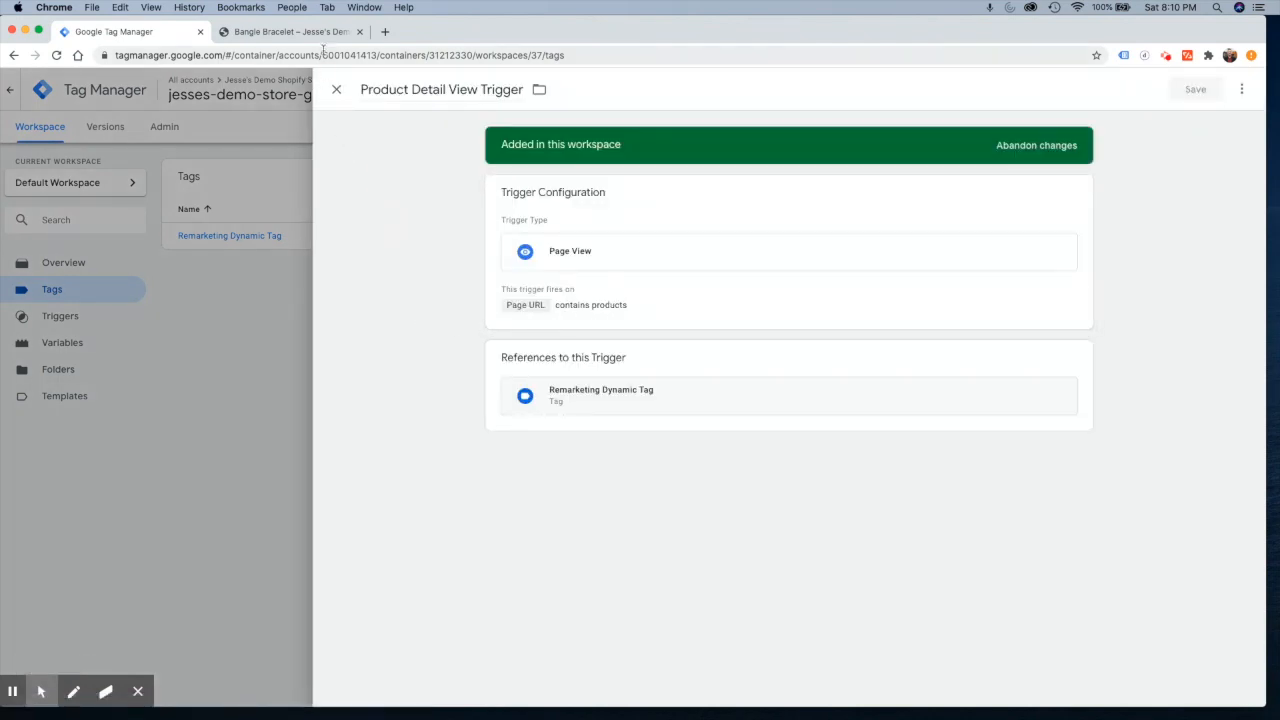
{"action": "left_click", "coordinate": [290, 31]}
{"action": "left_click", "coordinate": [241, 111]}
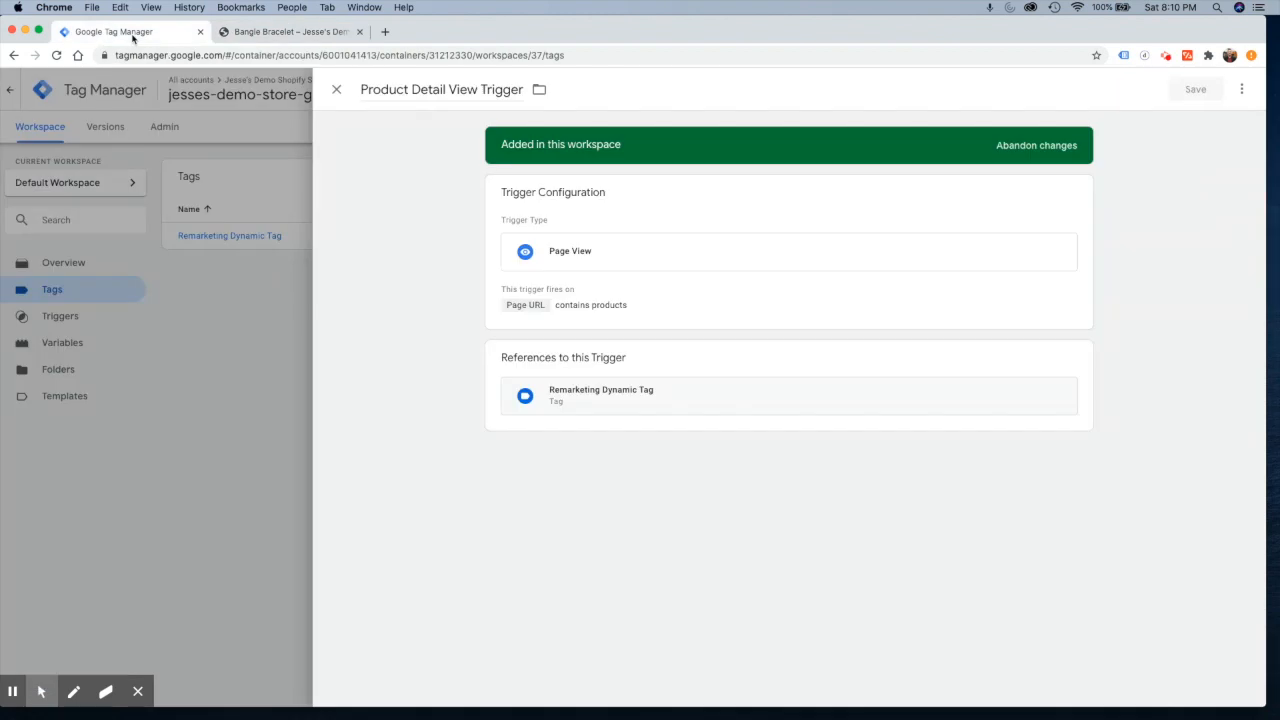
{"action": "left_click", "coordinate": [133, 35]}
{"action": "left_click", "coordinate": [266, 226]}
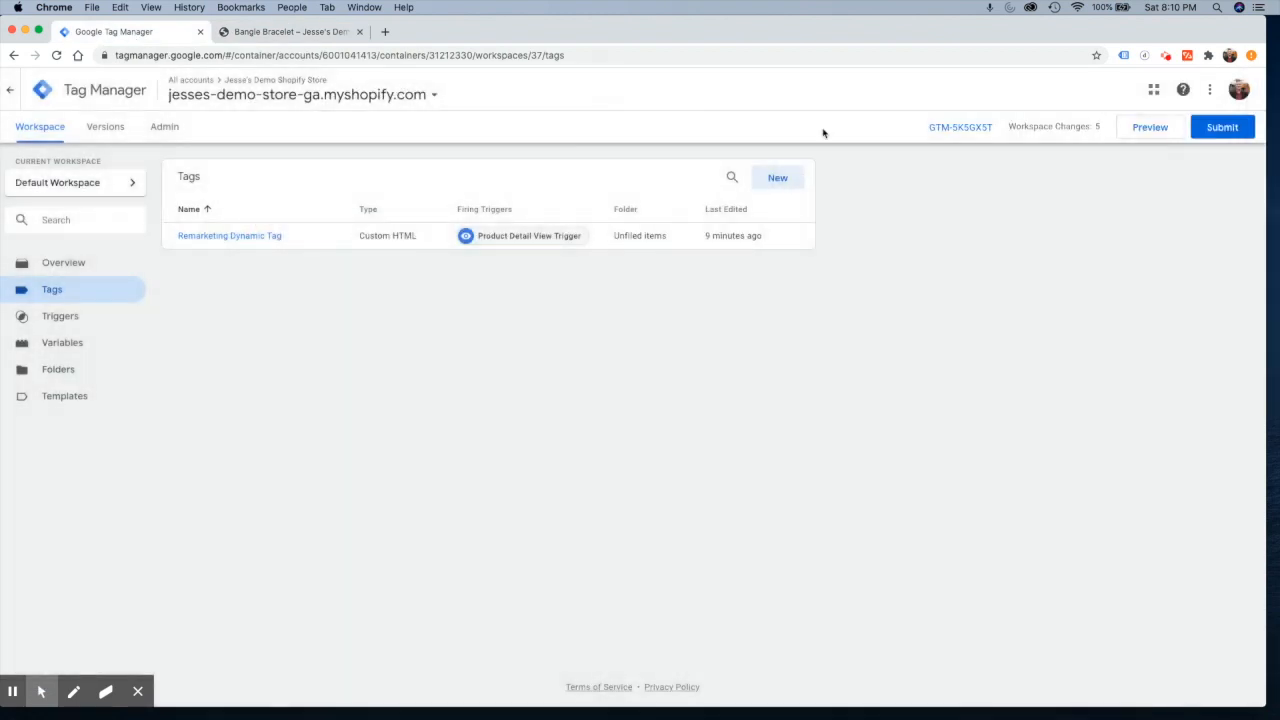
Enable preview mode for the Default Workspace and switch to the Bangle Bracelet store page
{"action": "left_click", "coordinate": [1152, 130]}
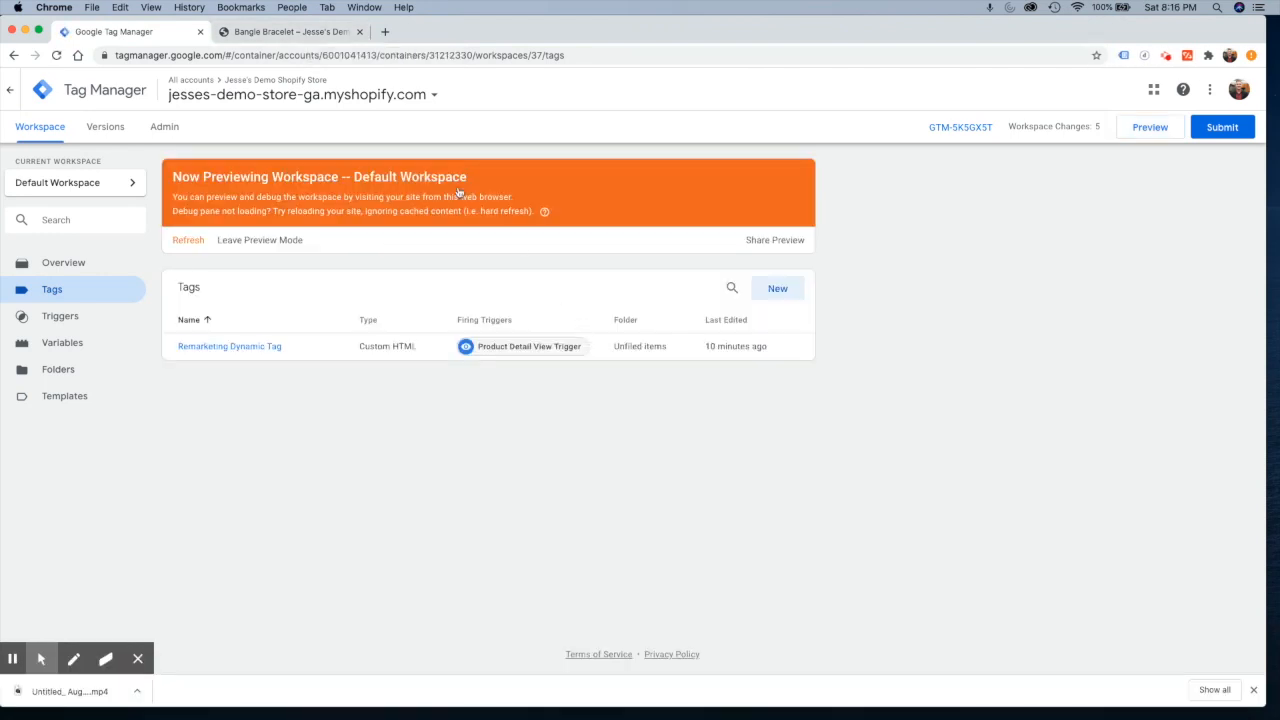
{"action": "left_click", "coordinate": [290, 32]}
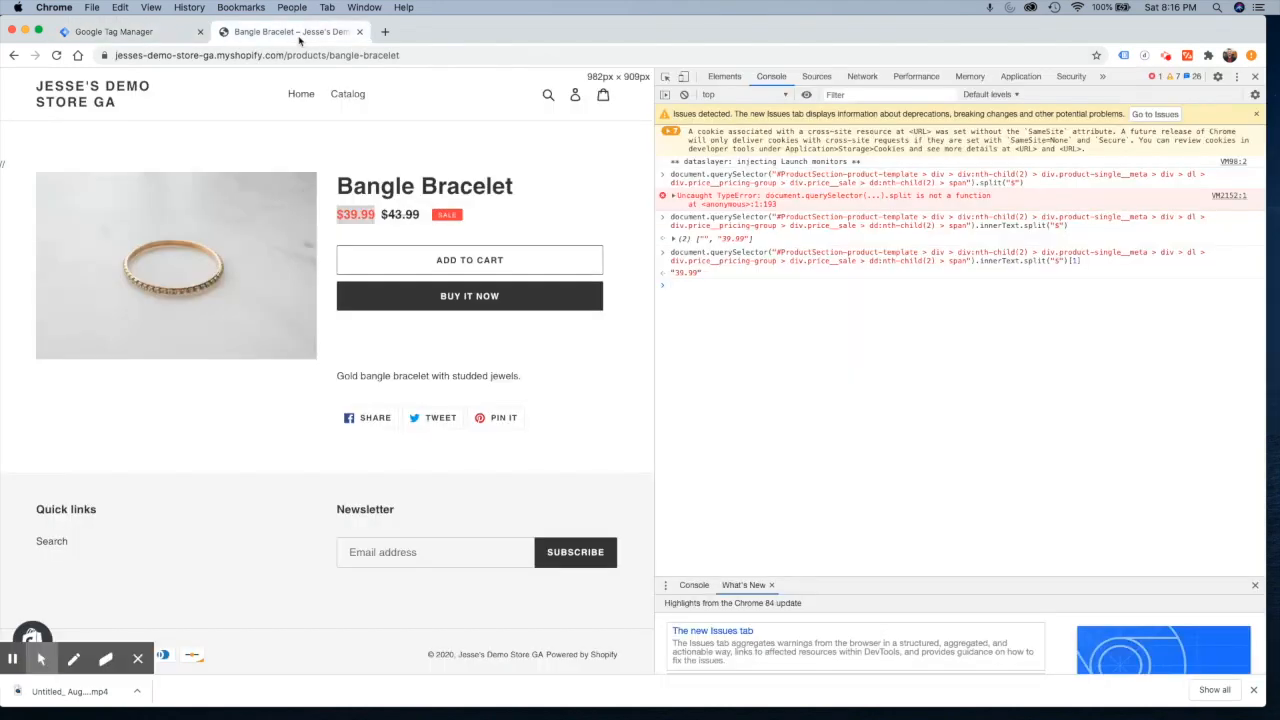
Close the developer tools on the Bangle Bracelet page and examine the products segment of its URL
{"action": "left_click", "coordinate": [1255, 77]}
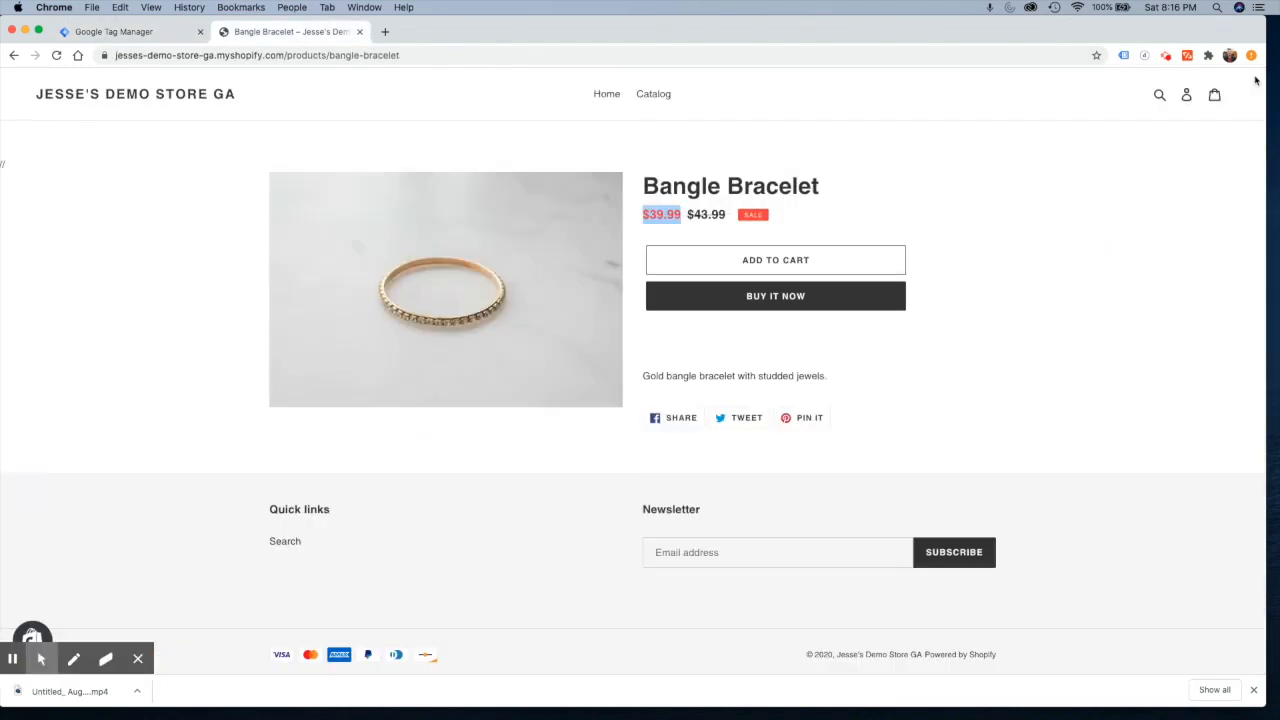
{"action": "left_click", "coordinate": [287, 57]}
{"action": "double_click", "coordinate": [325, 57]}
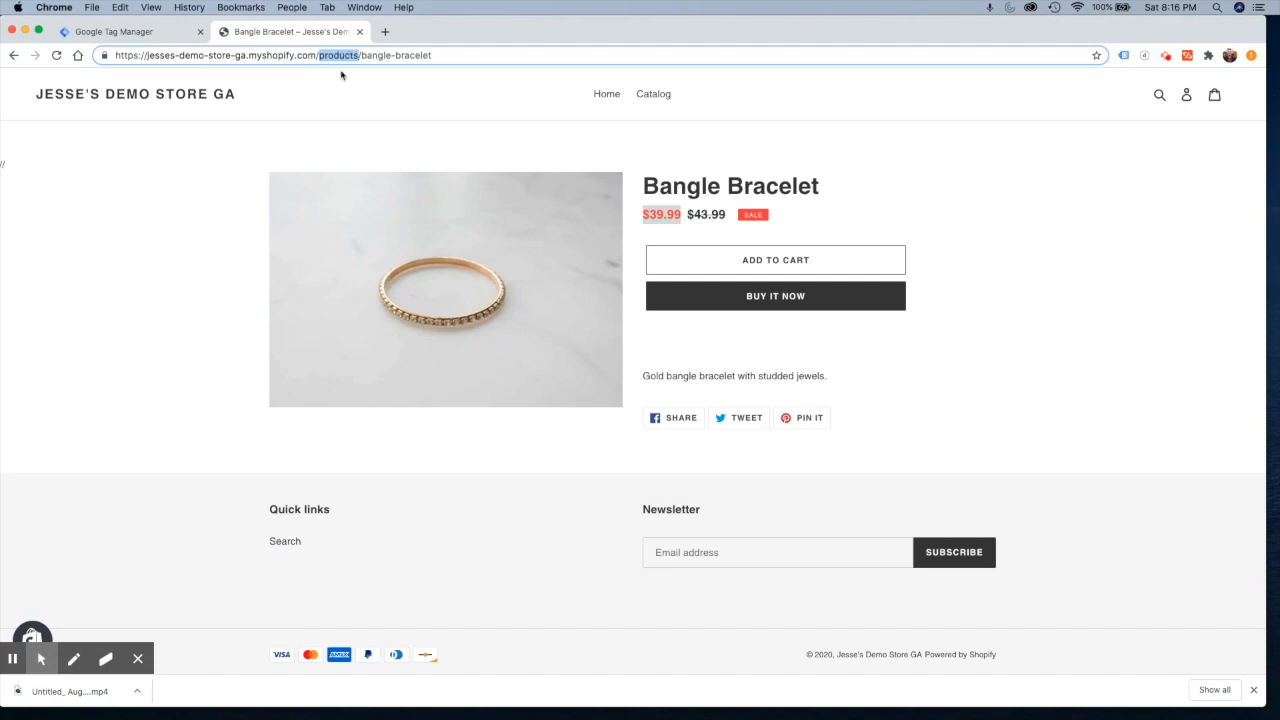
{"action": "left_click", "coordinate": [155, 187]}
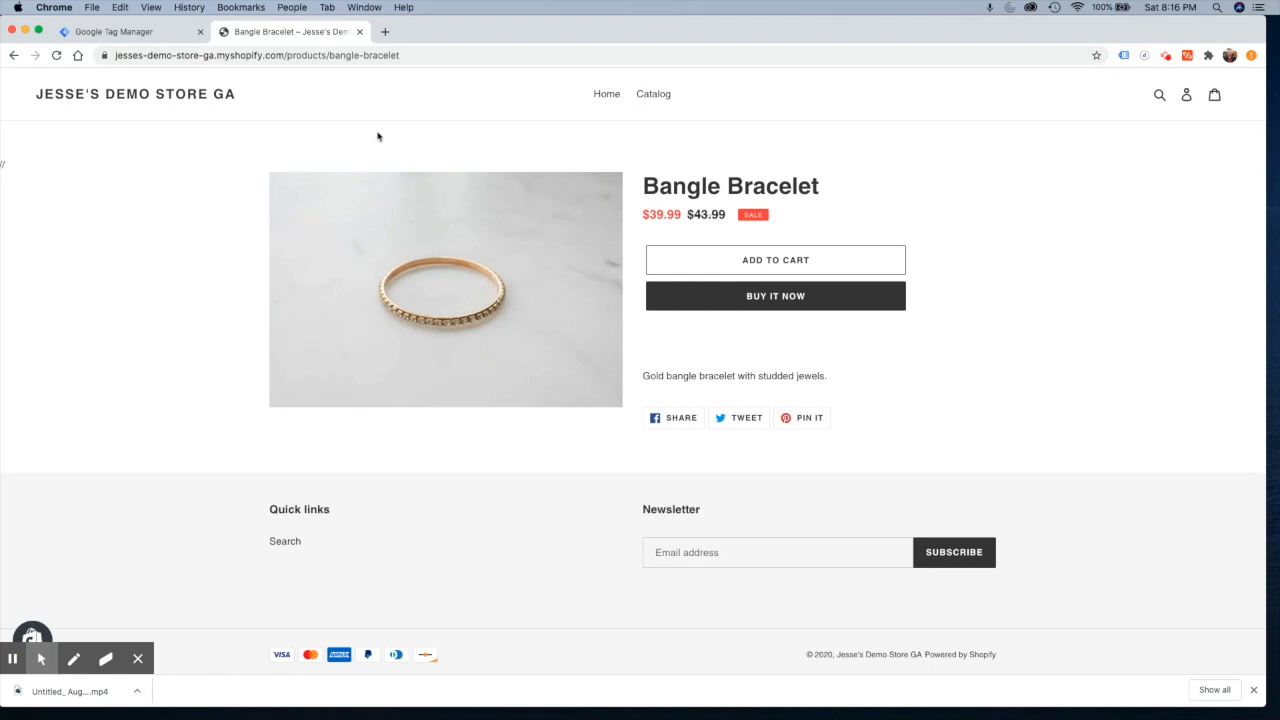
Review the view_item event code in Tag Manager's Remarketing Dynamic Tag and close the tag
{"action": "left_click", "coordinate": [148, 33]}
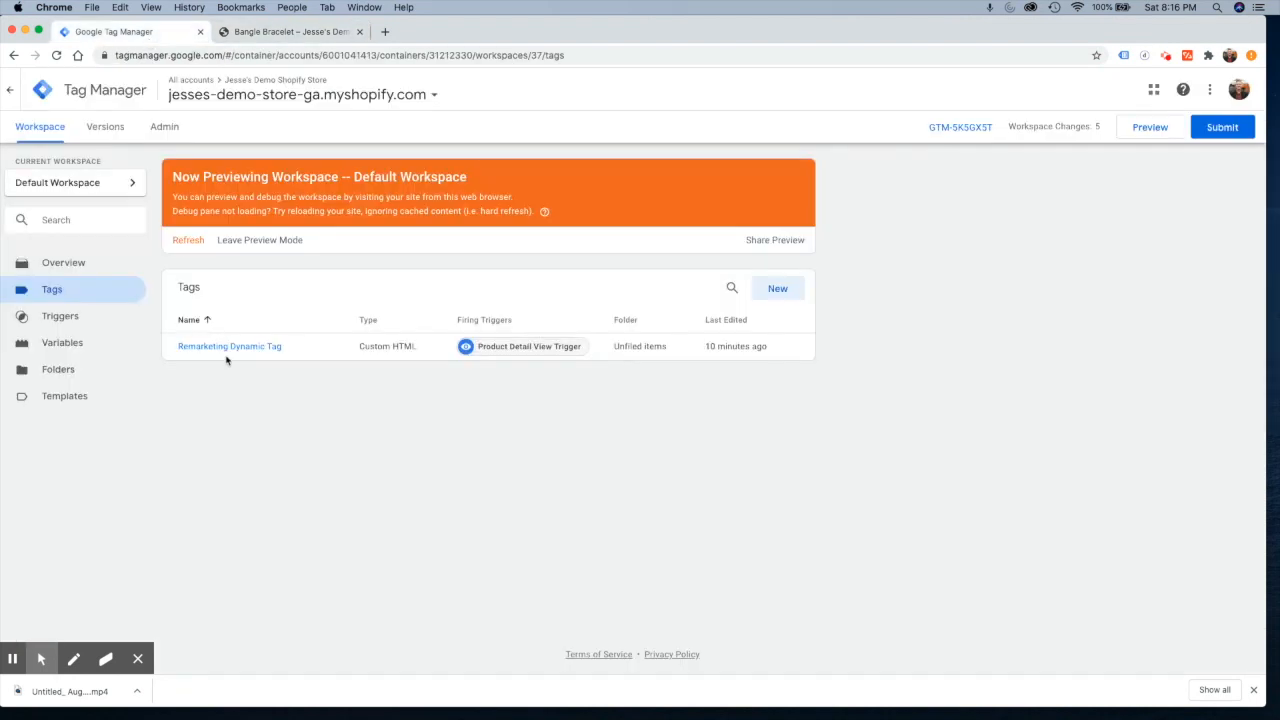
{"action": "left_click", "coordinate": [240, 348]}
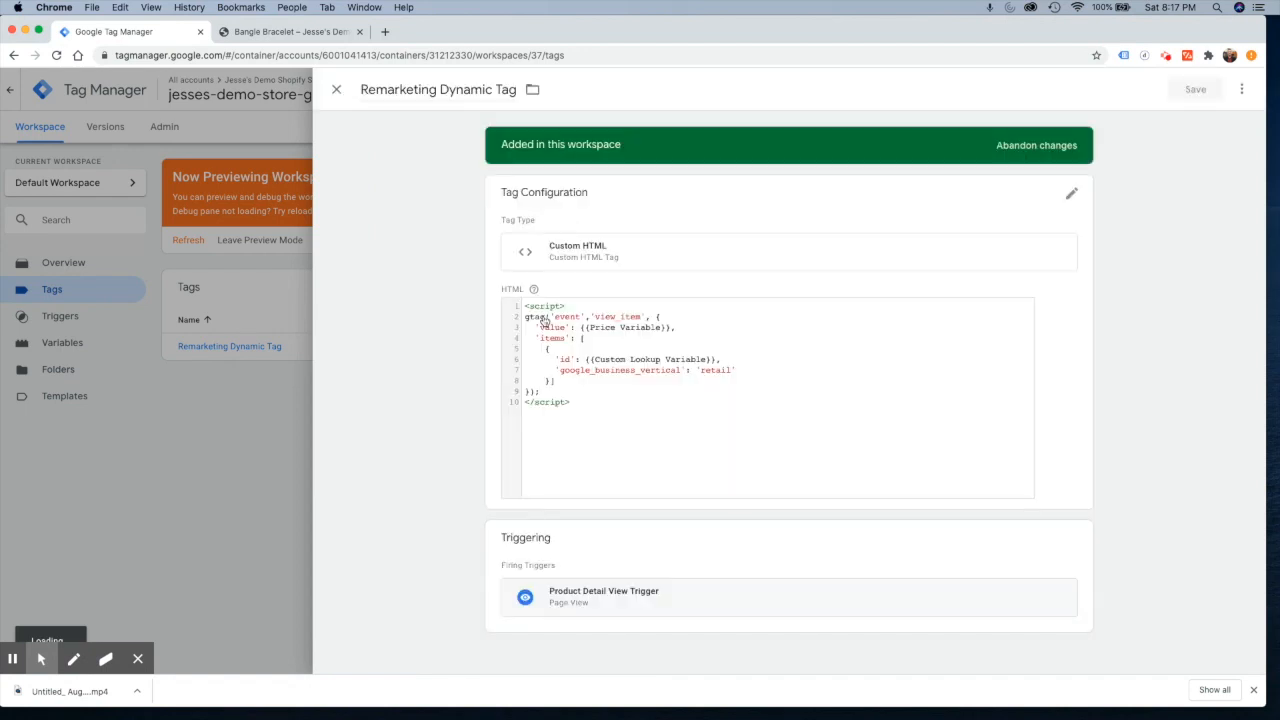
{"action": "left_click", "coordinate": [590, 316]}
{"action": "left_click", "coordinate": [605, 284]}
{"action": "left_click", "coordinate": [280, 97]}
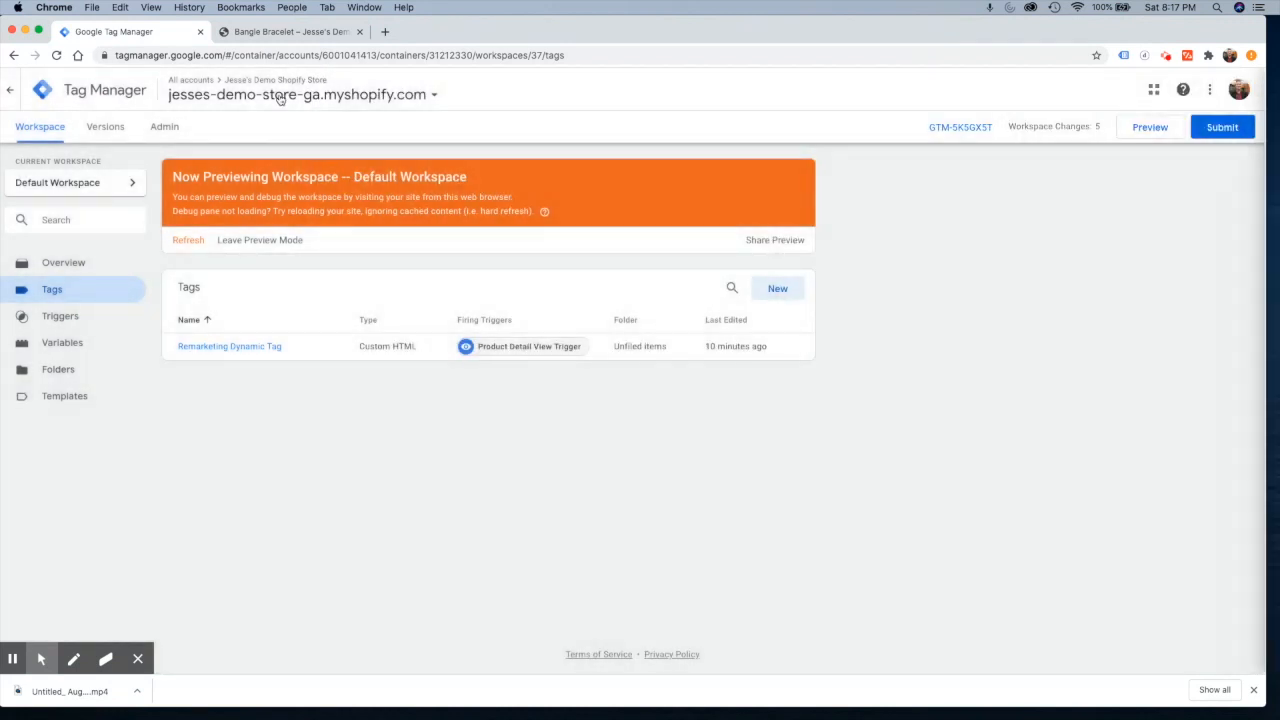
Reload the Bangle Bracelet store page in preview mode and enlarge the Tag Manager debug pane
{"action": "left_click", "coordinate": [292, 32]}
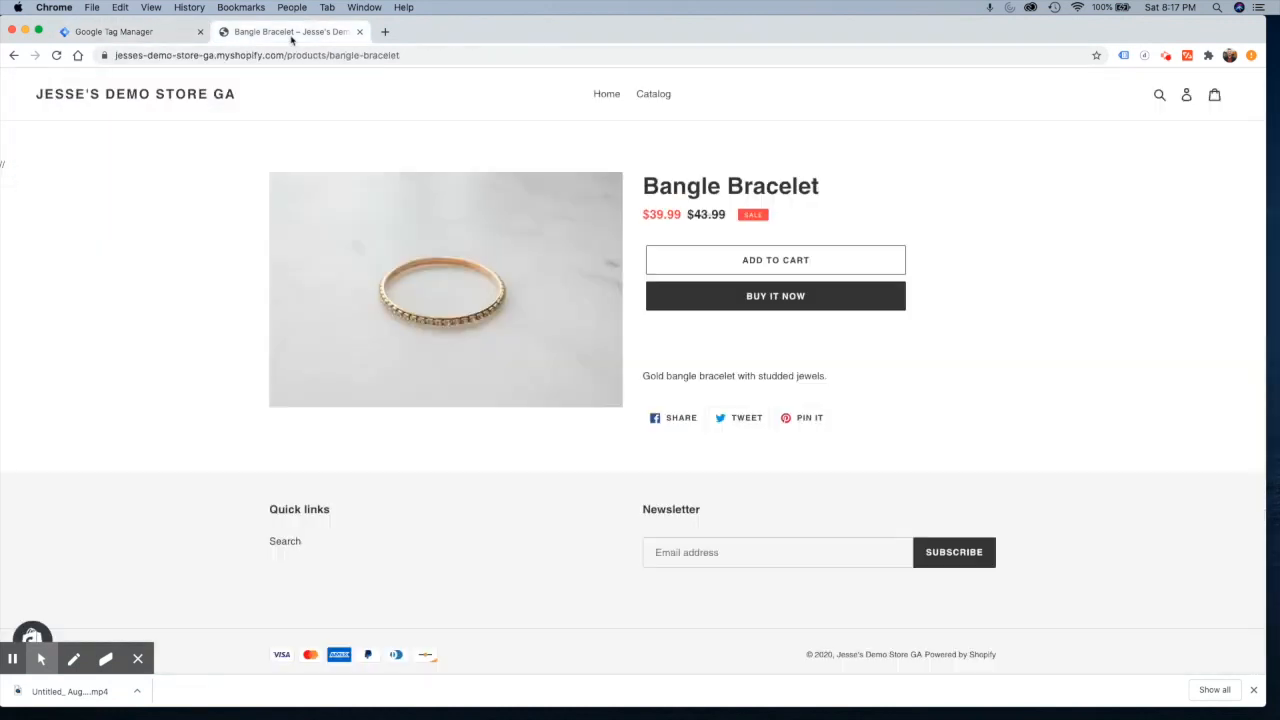
{"action": "left_click", "coordinate": [56, 56]}
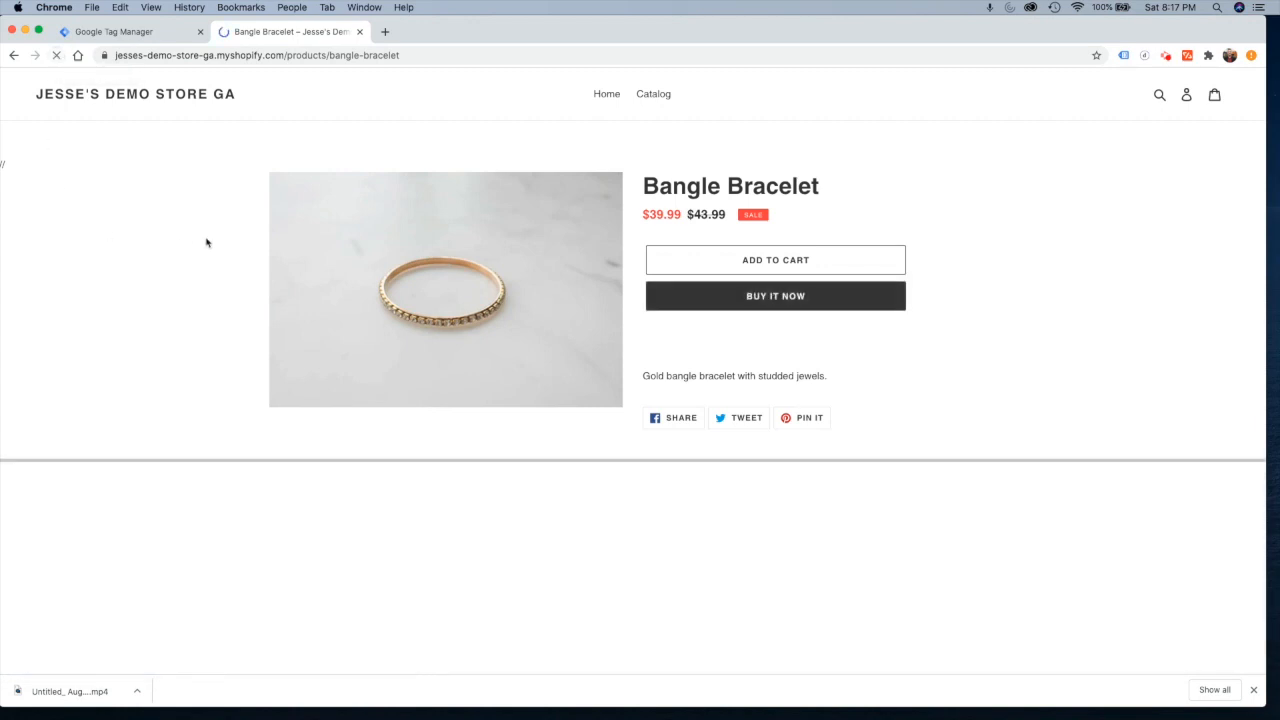
{"action": "left_click_drag", "start_coordinate": [185, 460], "coordinate": [206, 372]}
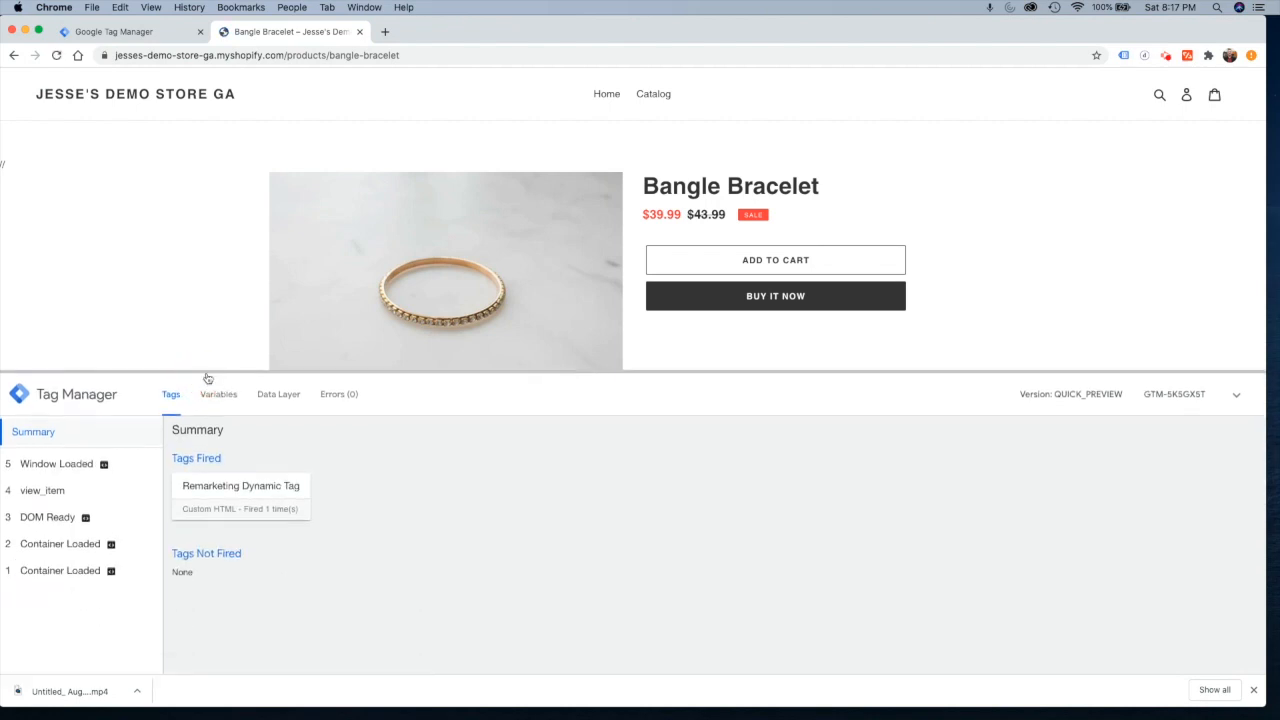
Open the Remarketing Dynamic Tag from the debug summary and examine the value parameter in its HTML
{"action": "left_click", "coordinate": [252, 500]}
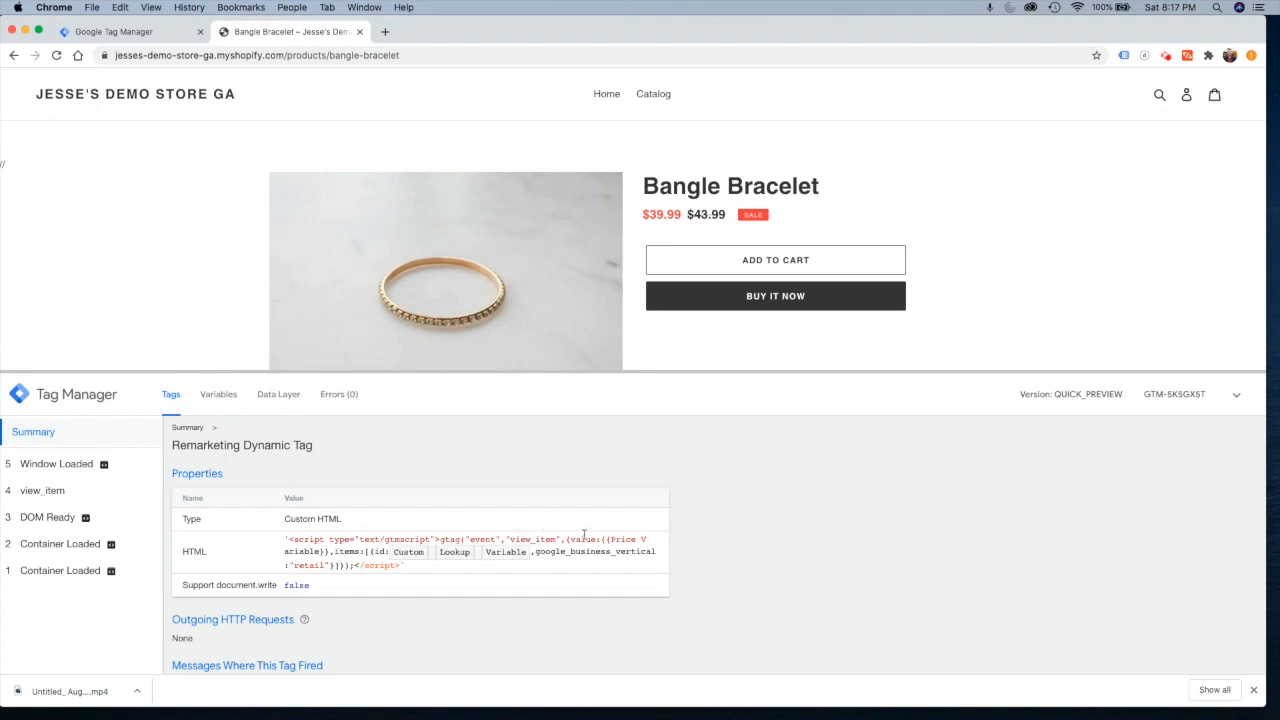
{"action": "left_click_drag", "start_coordinate": [558, 539], "coordinate": [316, 553]}
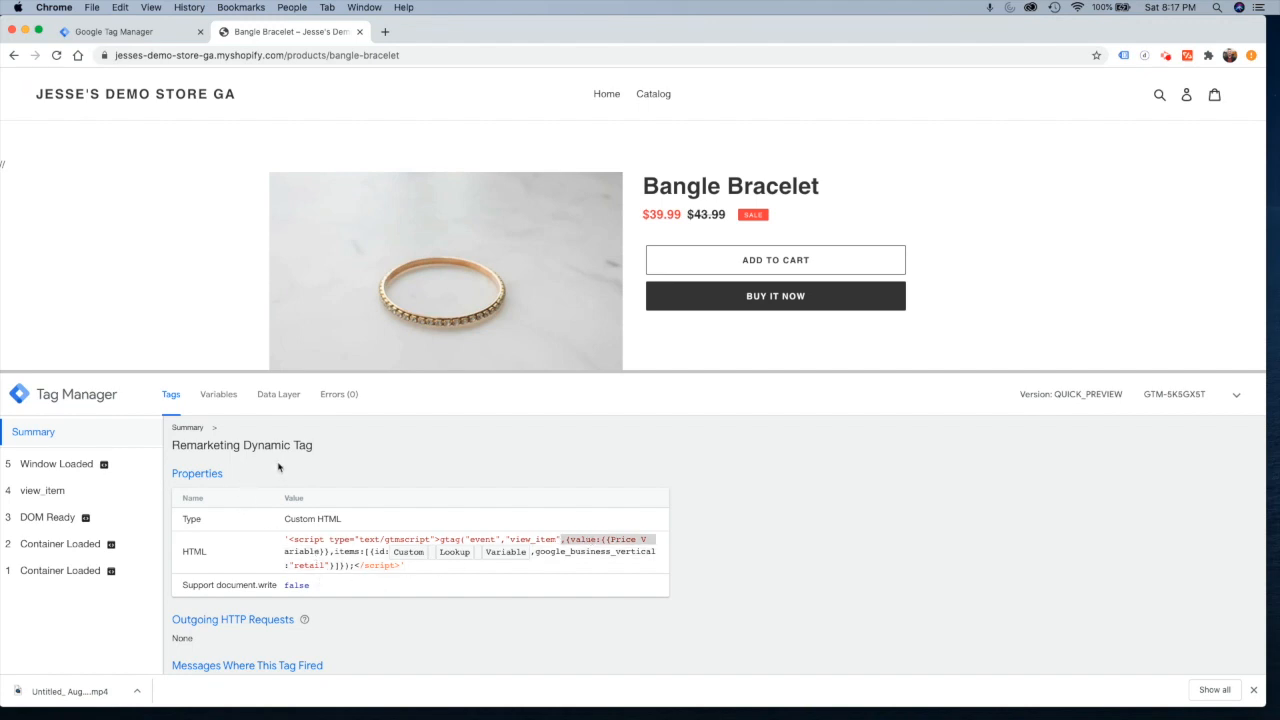
{"action": "left_click", "coordinate": [46, 446]}
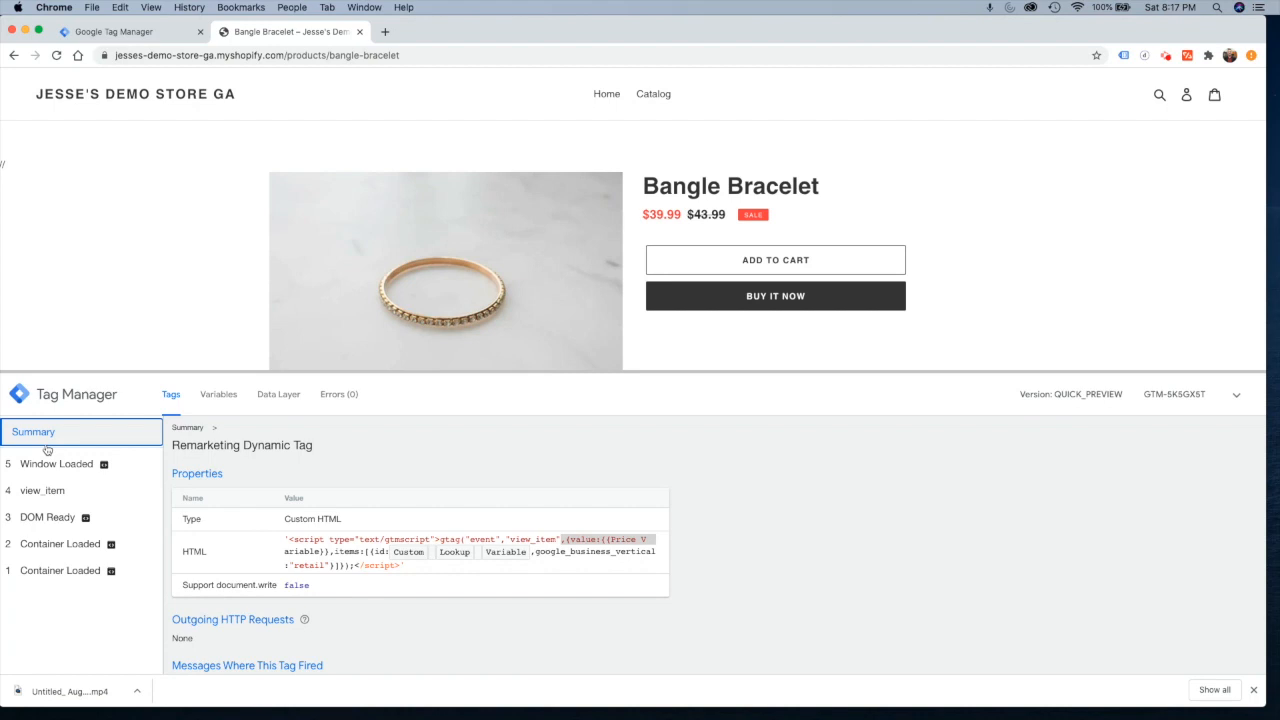
Check the tags for view_item, and inspect the Remarketing Dynamic Tag under the first Container Loaded event with variables displayed as values
{"action": "left_click", "coordinate": [69, 495]}
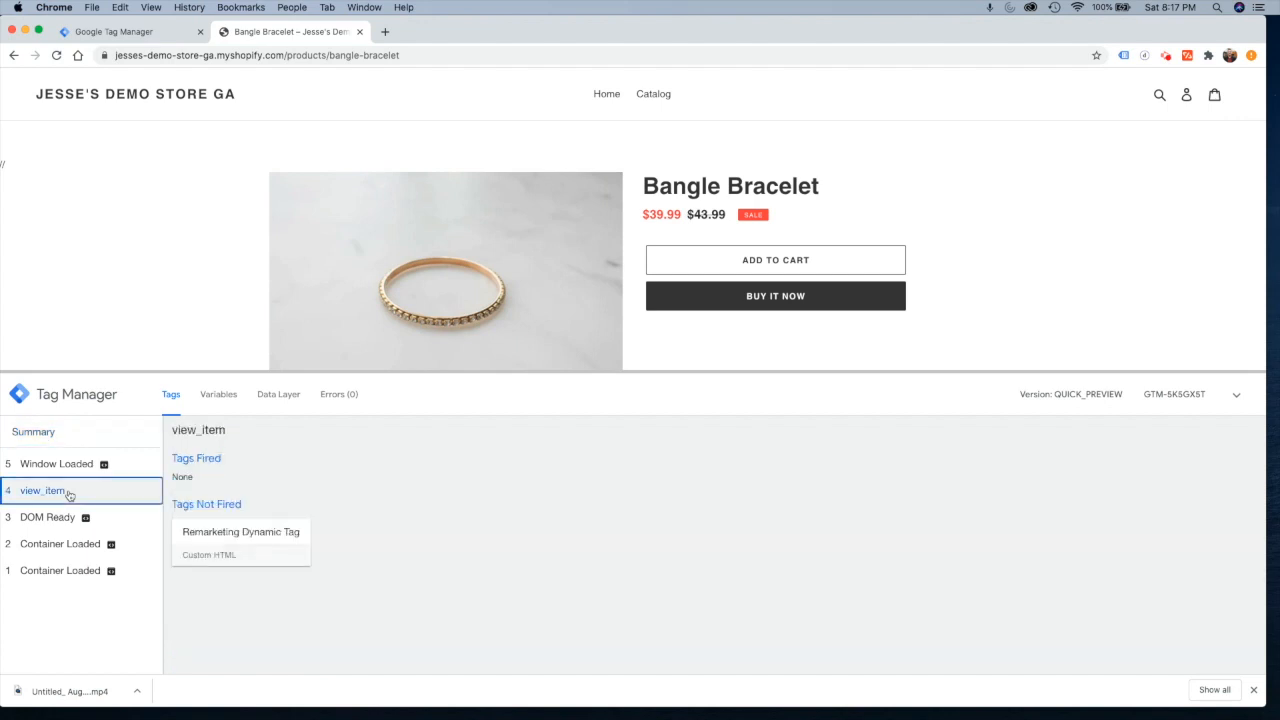
{"action": "left_click", "coordinate": [62, 572]}
{"action": "left_click", "coordinate": [231, 495]}
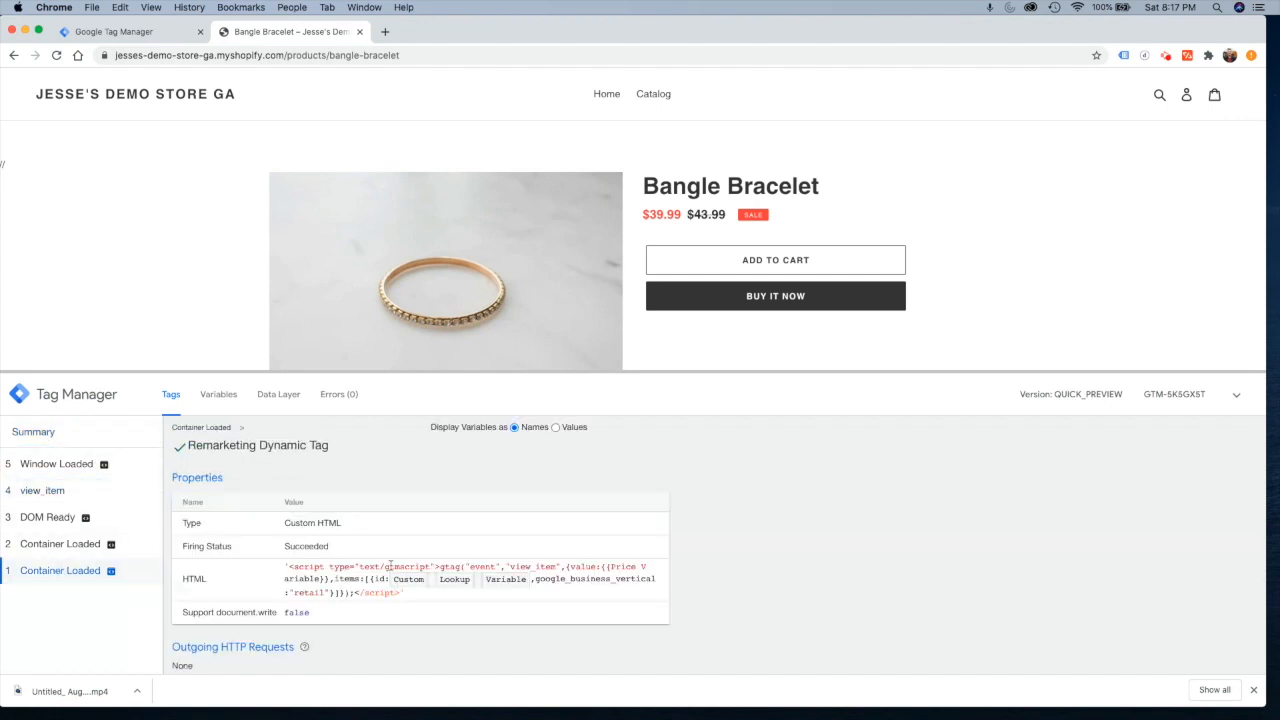
{"action": "left_click_drag", "start_coordinate": [471, 567], "coordinate": [558, 568]}
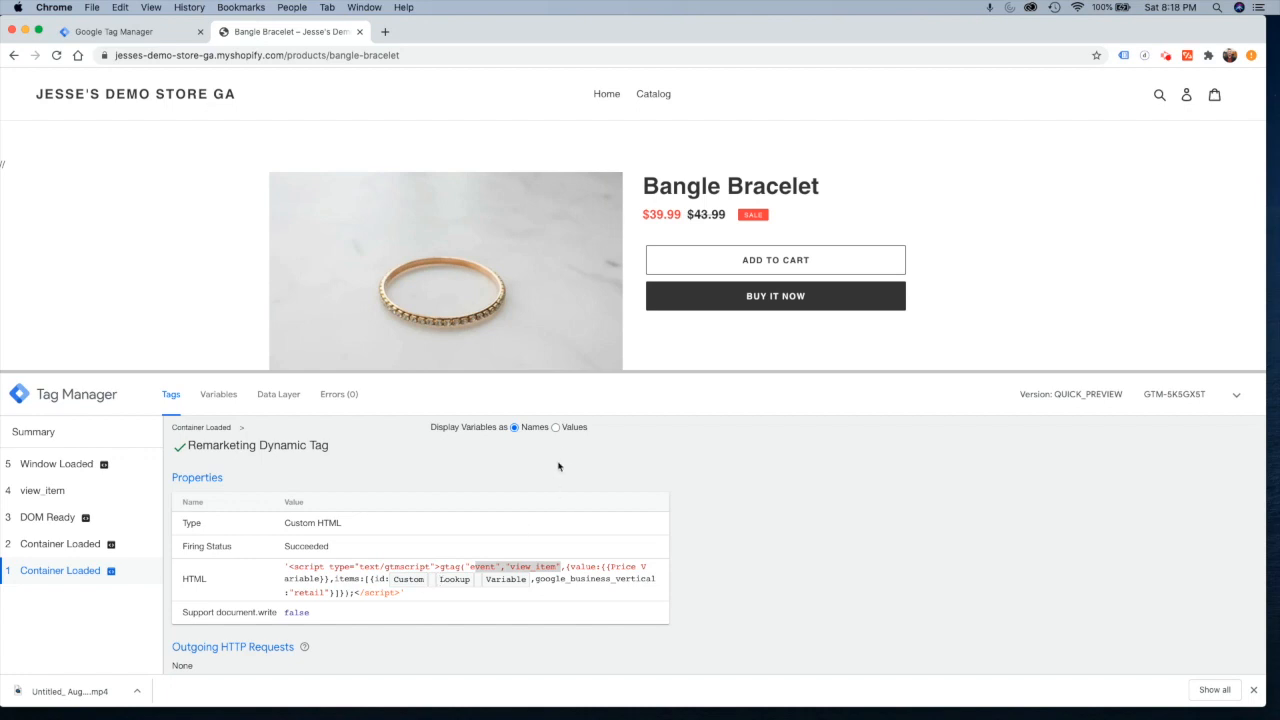
{"action": "left_click", "coordinate": [556, 427]}
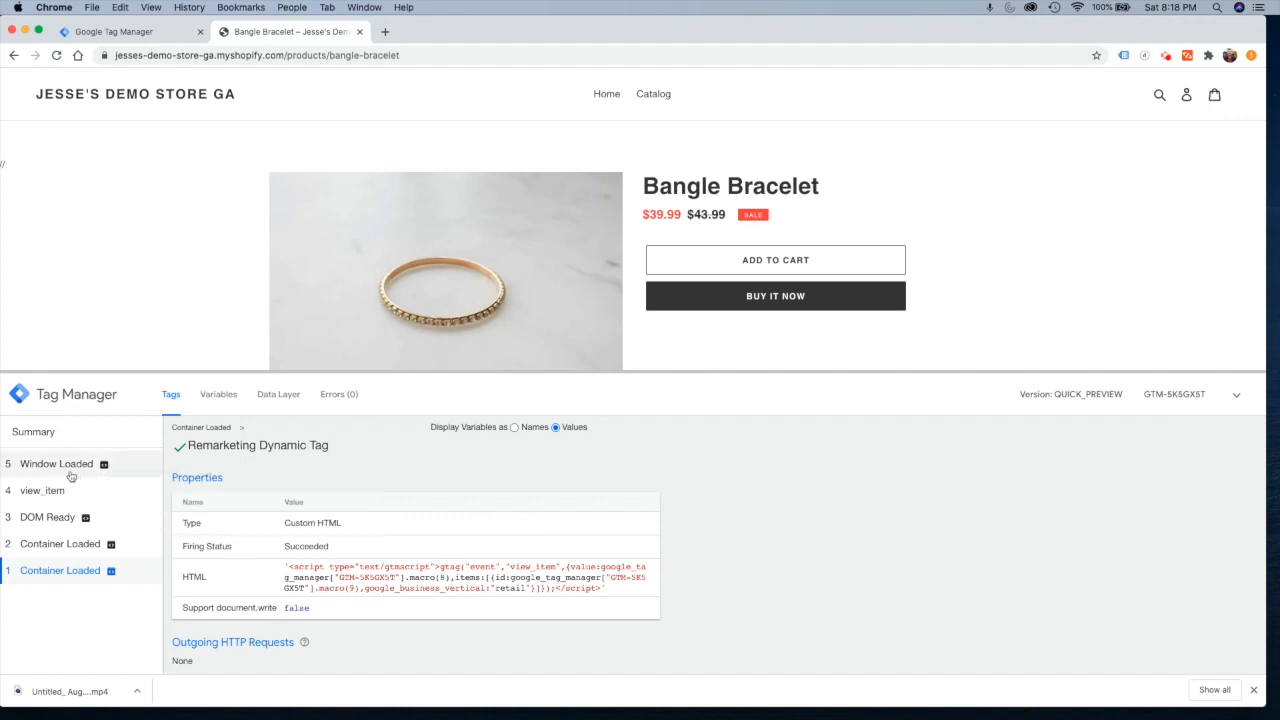
Inspect the variables of the view_item event and compare the Price Variable with the sale price on the page
{"action": "left_click", "coordinate": [45, 490]}
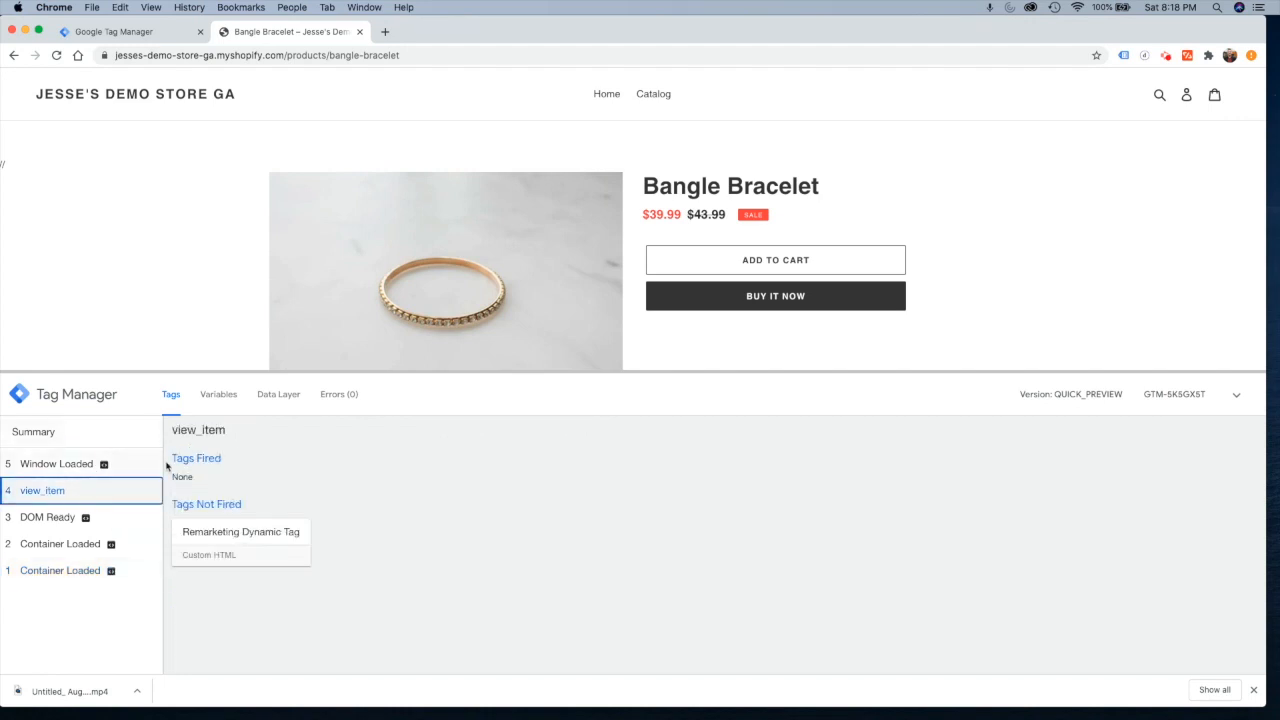
{"action": "left_click", "coordinate": [217, 397]}
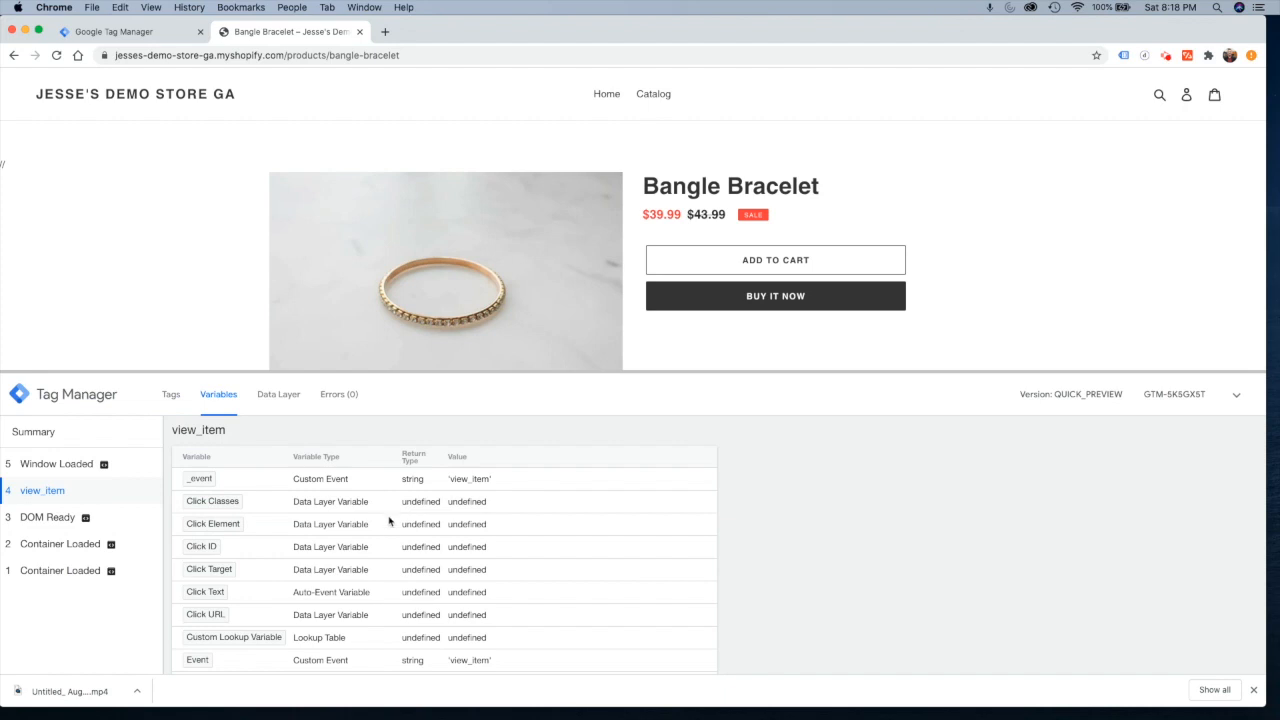
{"action": "scroll", "coordinate": [390, 530], "scroll_direction": "down", "scroll_amount": 3}
{"action": "scroll", "coordinate": [390, 530], "scroll_direction": "down", "scroll_amount": 6}
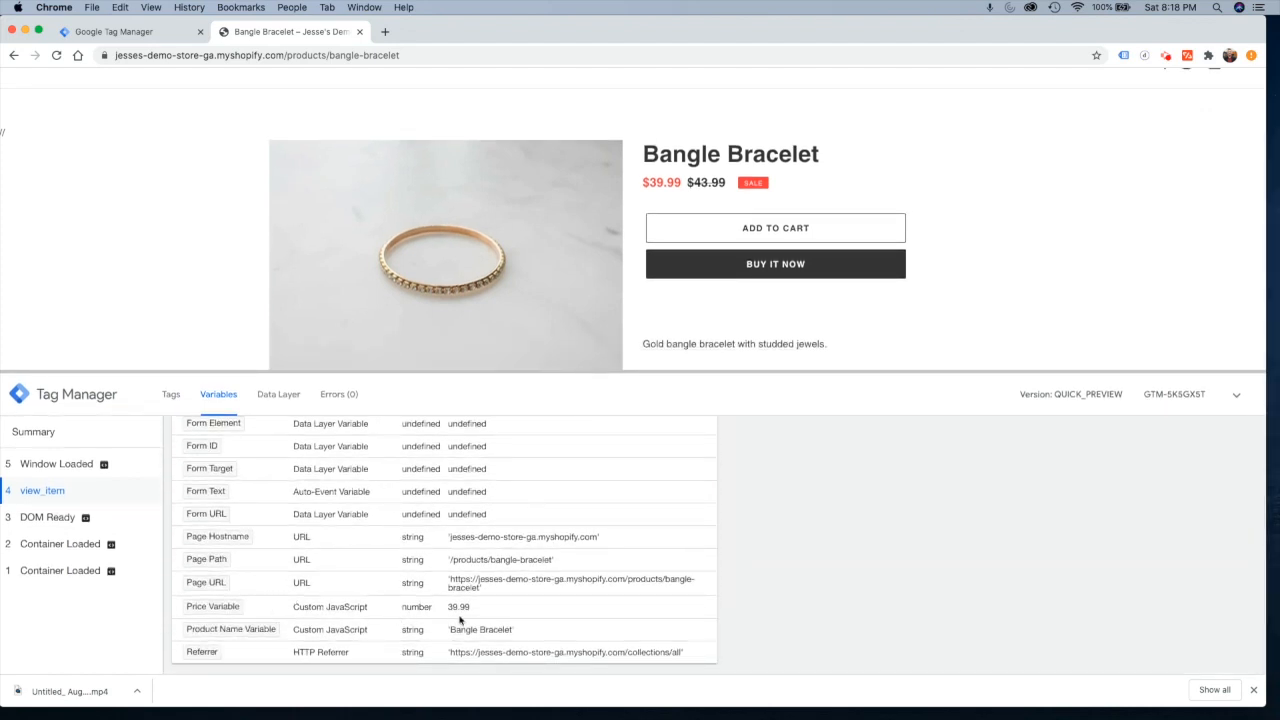
{"action": "left_click_drag", "start_coordinate": [479, 614], "coordinate": [448, 616]}
{"action": "scroll", "coordinate": [657, 317], "scroll_direction": "up", "scroll_amount": 3}
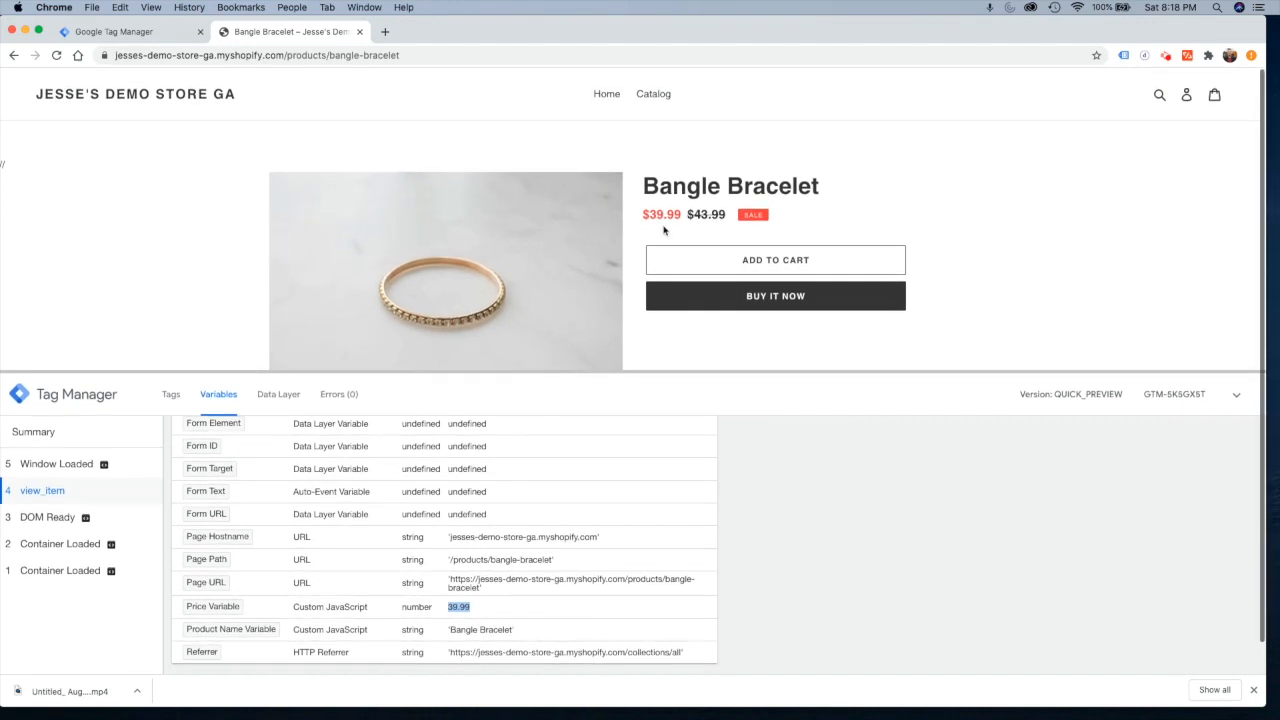
Compare the Product Name Variable with the page's product title, and check the Custom Lookup Variable's value
{"action": "left_click", "coordinate": [510, 632]}
{"action": "left_click_drag", "start_coordinate": [510, 632], "coordinate": [446, 633]}
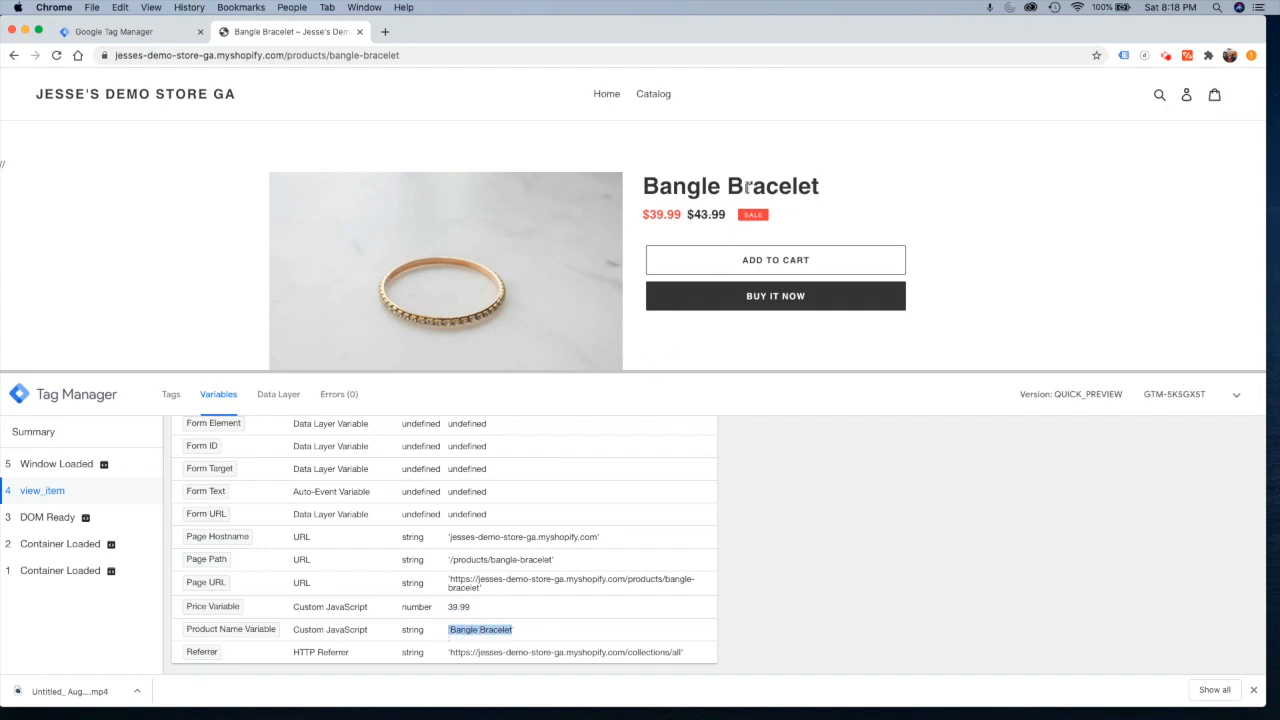
{"action": "scroll", "coordinate": [422, 559], "scroll_direction": "up", "scroll_amount": 10}
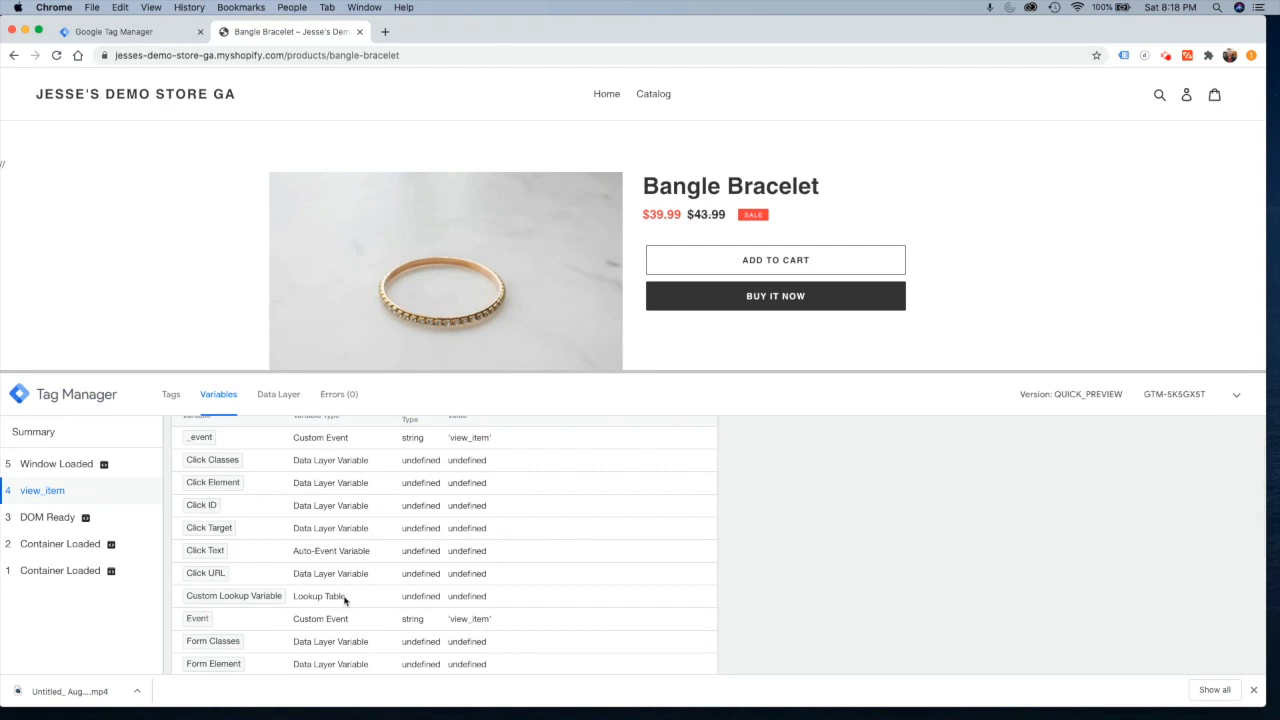
{"action": "left_click_drag", "start_coordinate": [421, 600], "coordinate": [475, 599]}
Open the Boho Bangle Bracelet product from the catalog and check the Custom Lookup Variable's value for its view_item event
{"action": "left_click", "coordinate": [655, 100]}
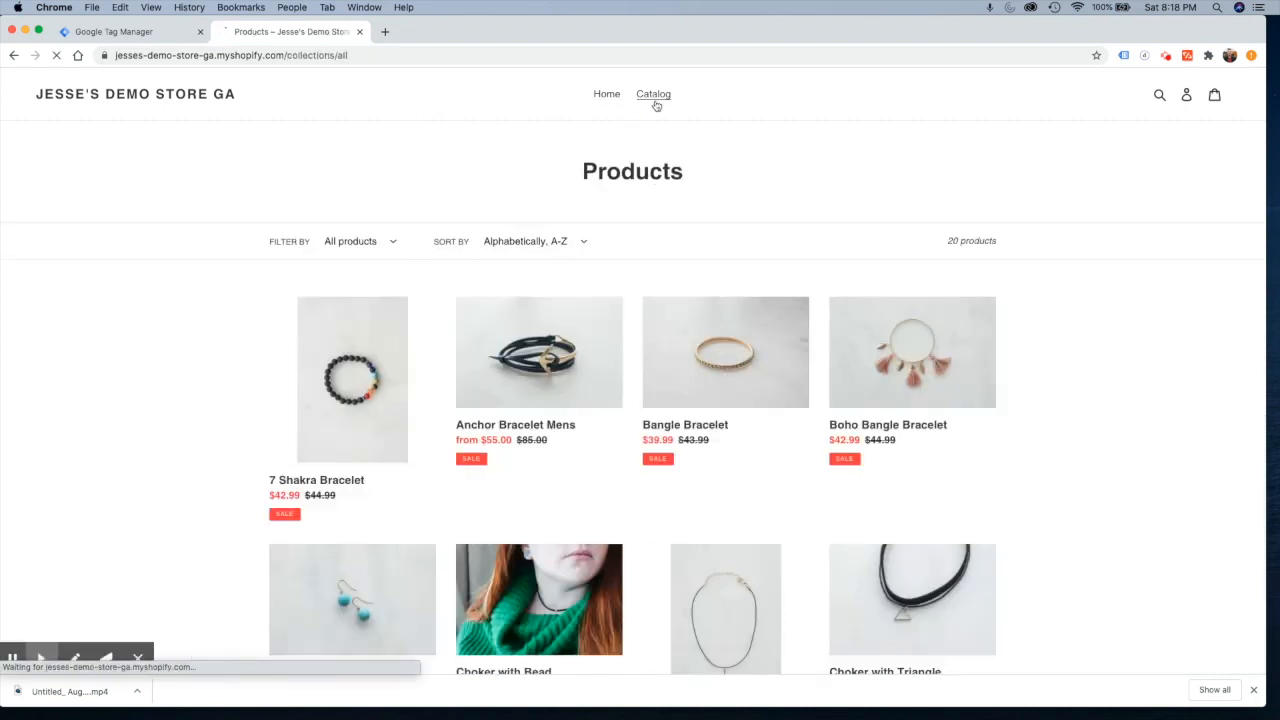
{"action": "left_click", "coordinate": [903, 367]}
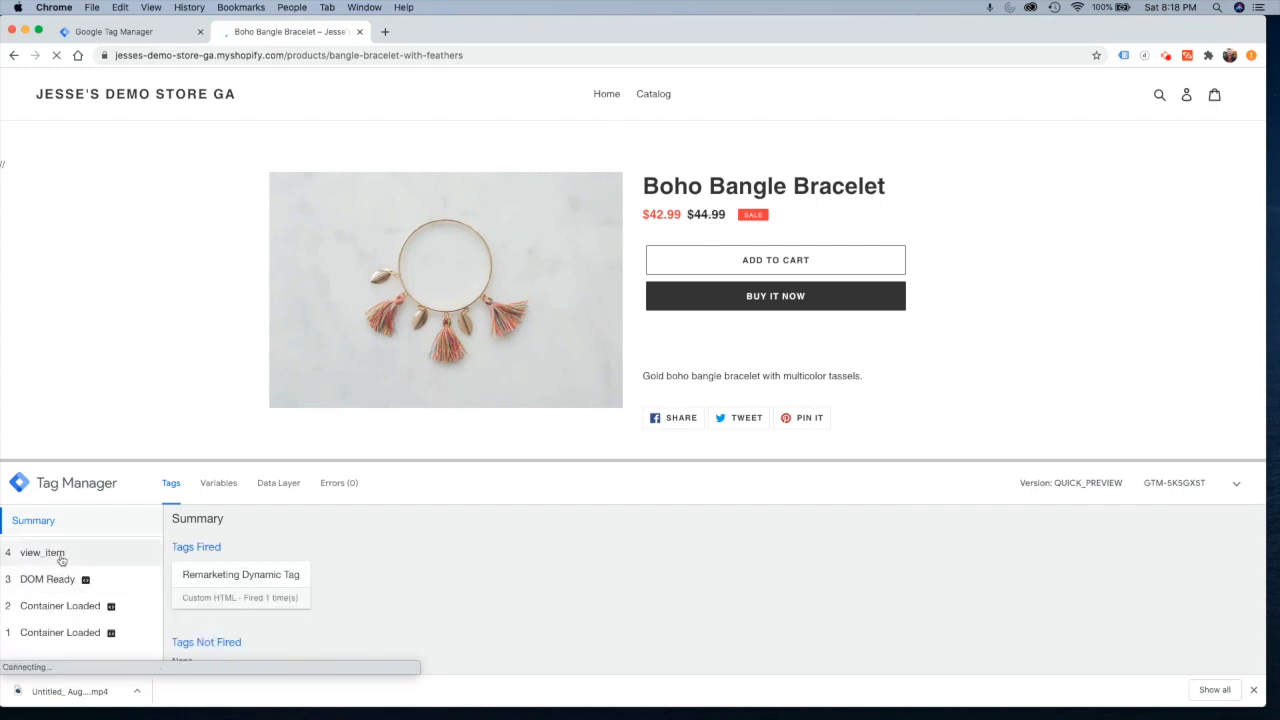
{"action": "left_click", "coordinate": [62, 558]}
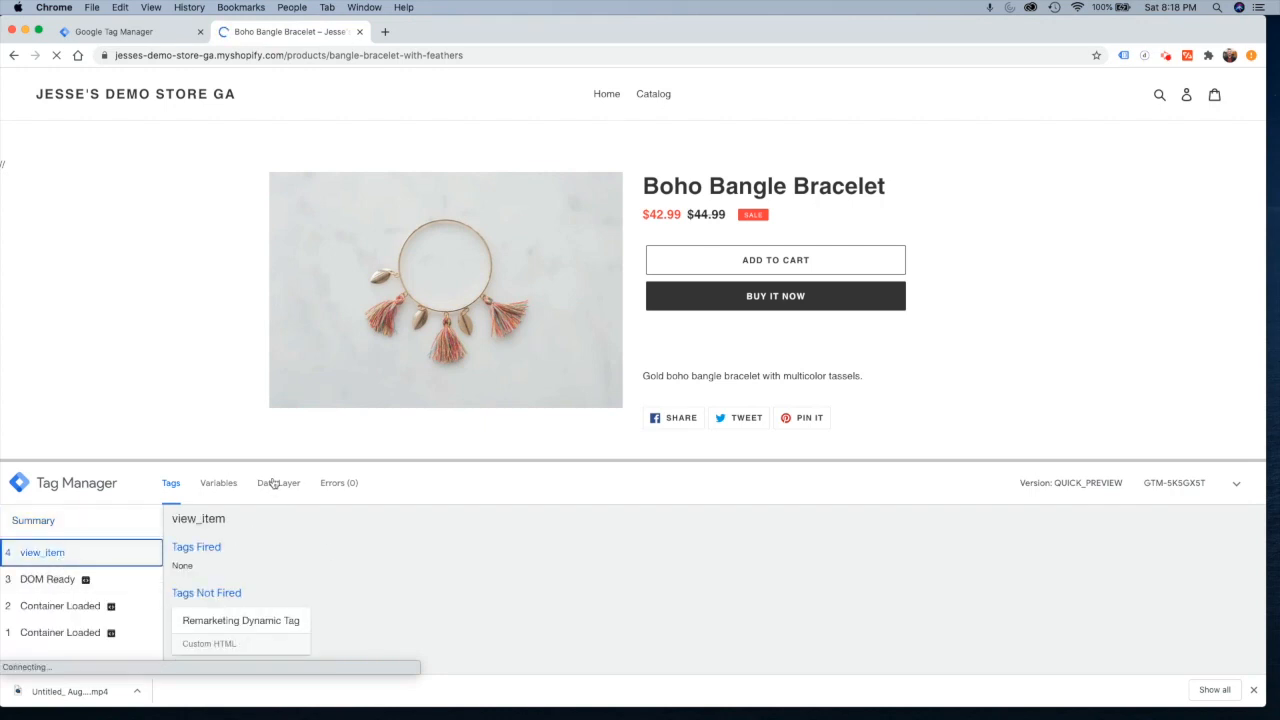
{"action": "left_click", "coordinate": [221, 487]}
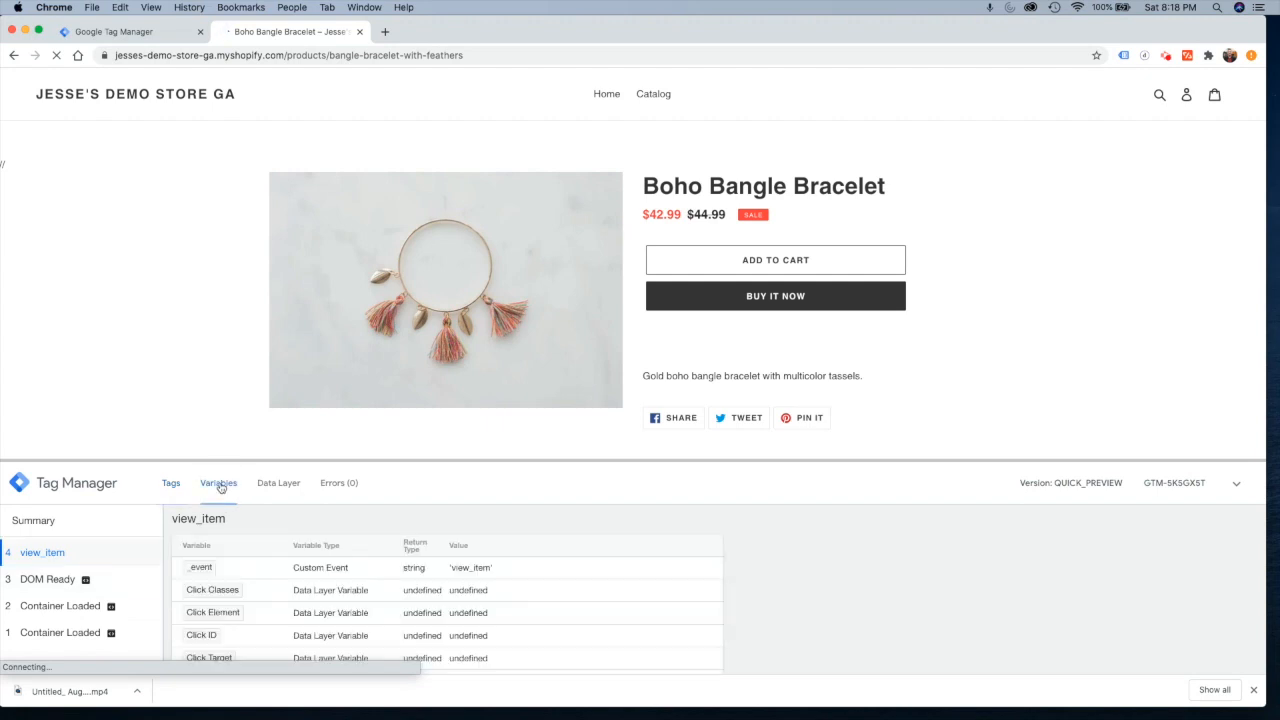
{"action": "scroll", "coordinate": [453, 640], "scroll_direction": "down", "scroll_amount": 4}
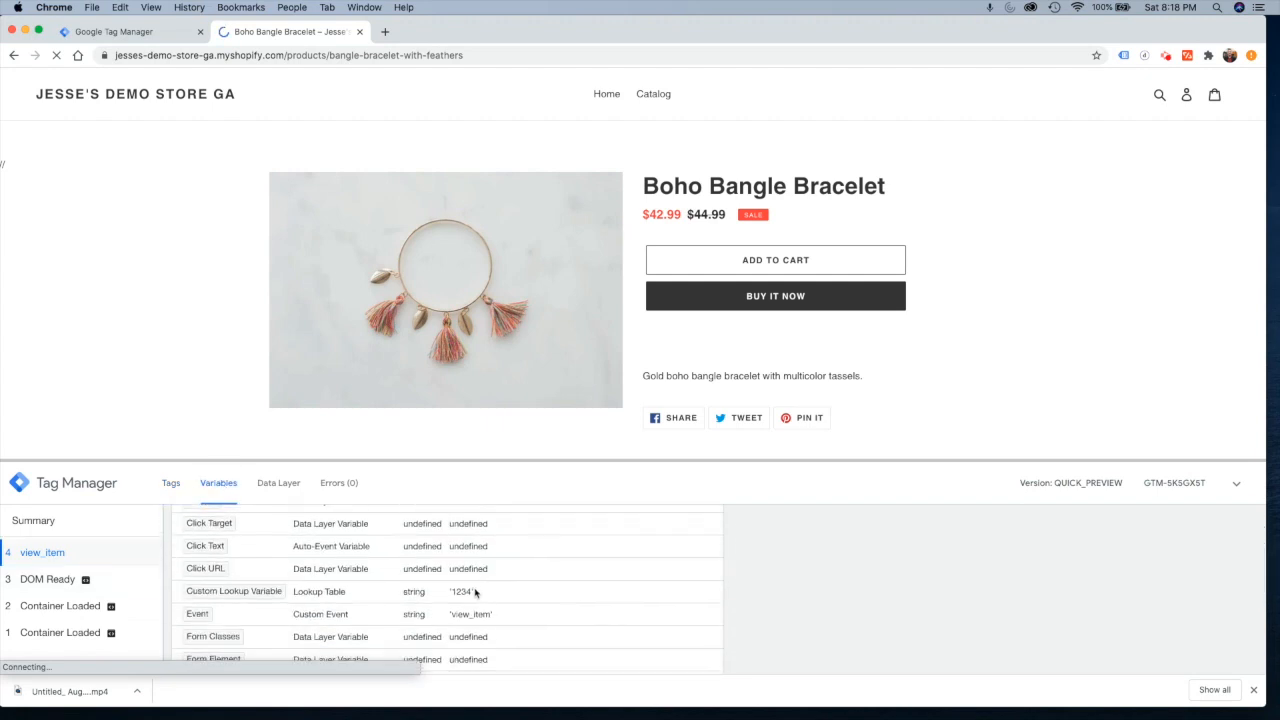
{"action": "left_click_drag", "start_coordinate": [467, 593], "coordinate": [447, 593]}
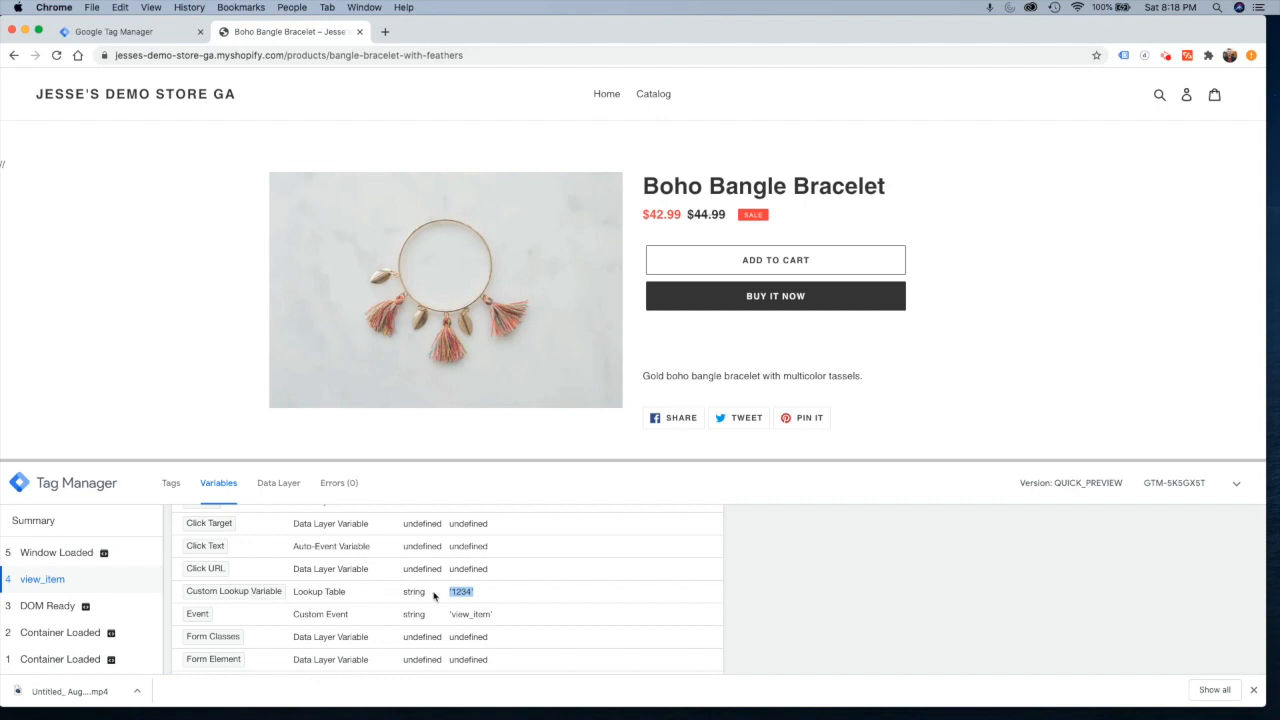
Open the Custom Lookup Variable in Tag Manager and examine the lookup table's input and output for Boho Bangle Bracelet
{"action": "left_click", "coordinate": [150, 33]}
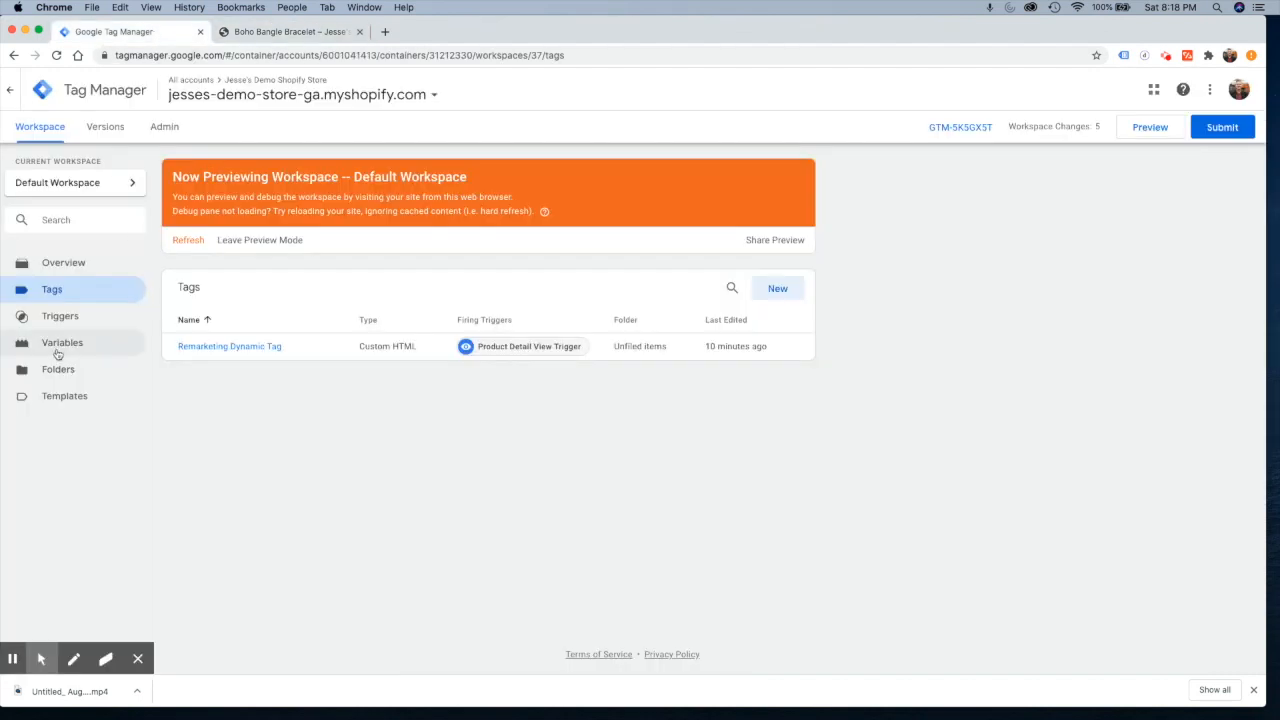
{"action": "left_click", "coordinate": [57, 350]}
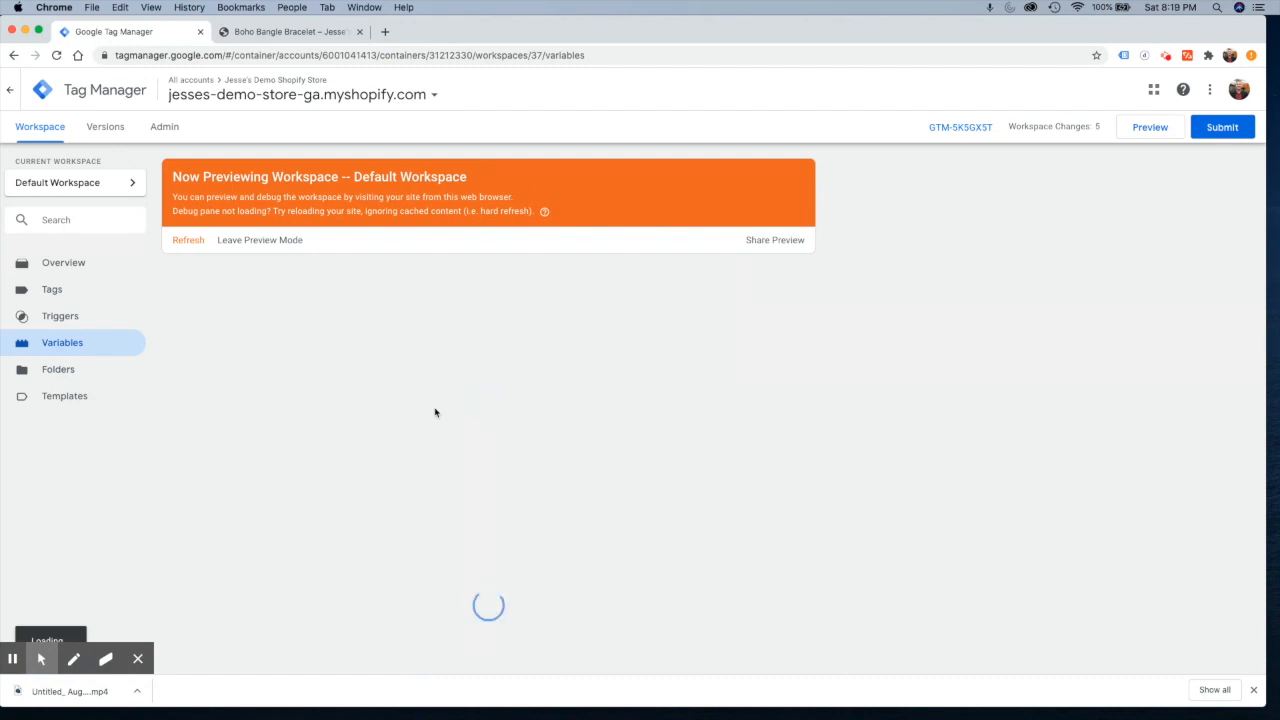
{"action": "scroll", "coordinate": [434, 409], "scroll_direction": "down", "scroll_amount": 10}
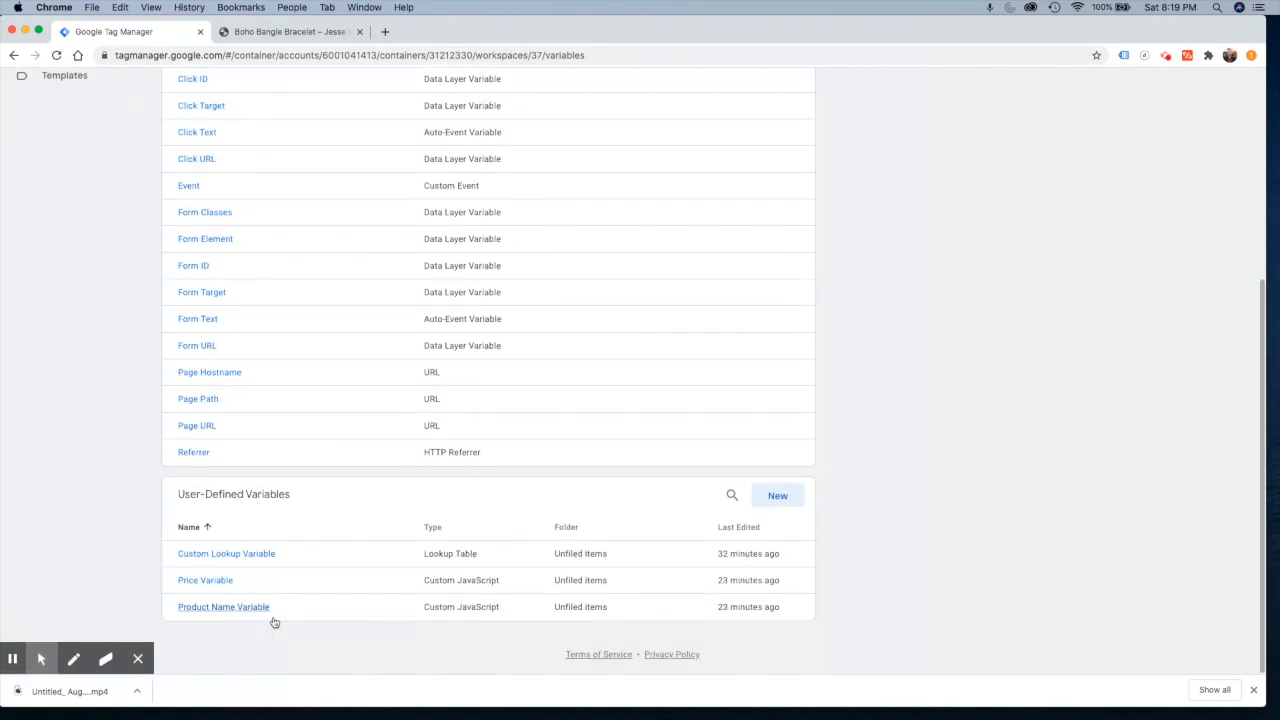
{"action": "left_click", "coordinate": [231, 554]}
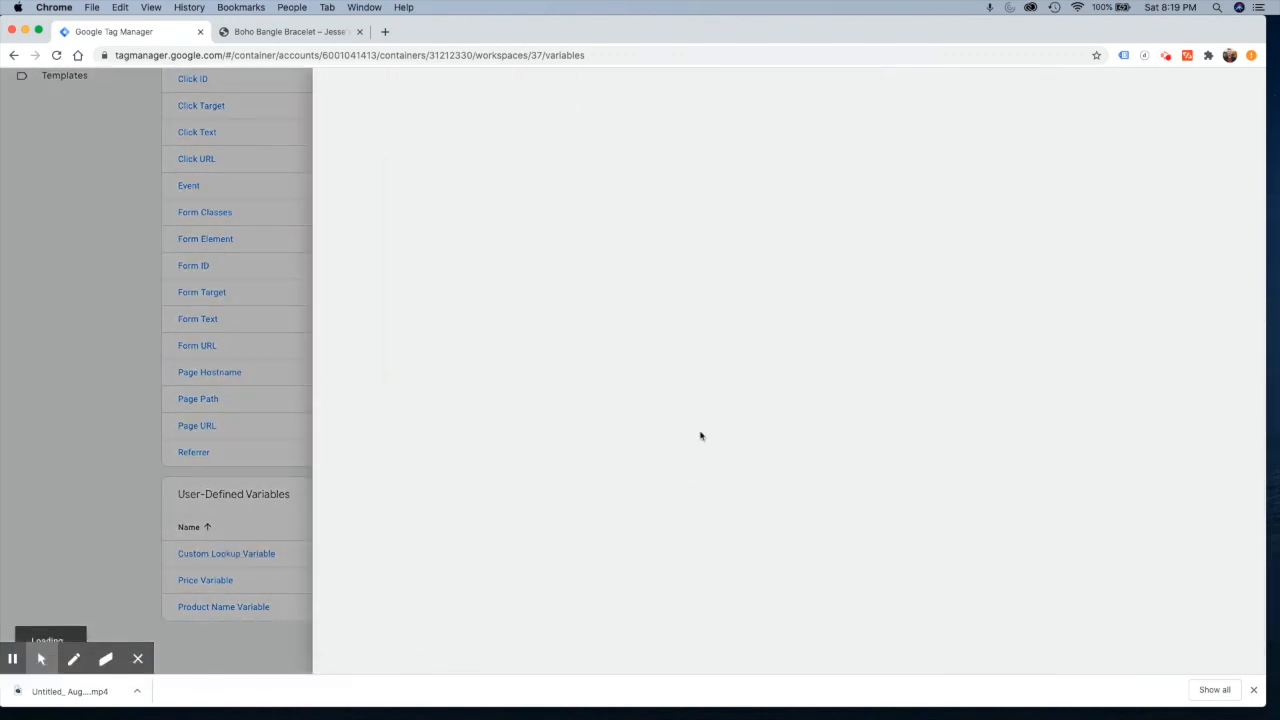
{"action": "left_click", "coordinate": [732, 374]}
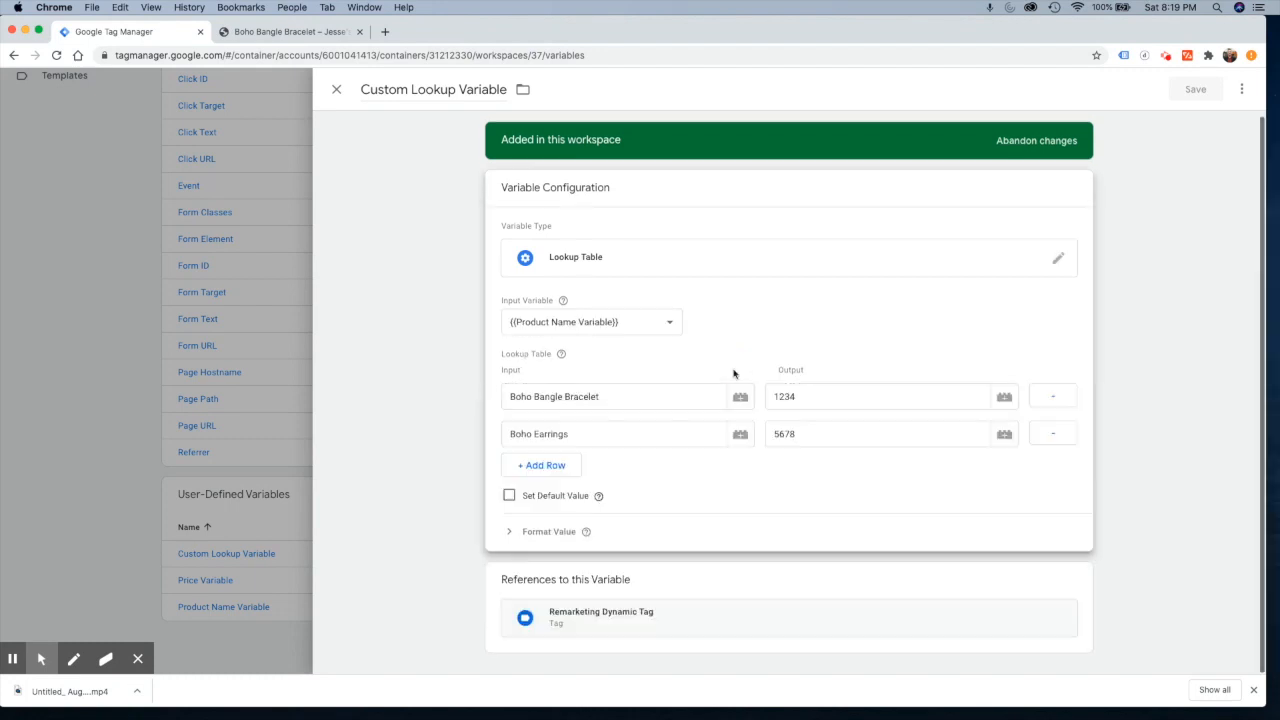
{"action": "left_click_drag", "start_coordinate": [623, 397], "coordinate": [506, 397]}
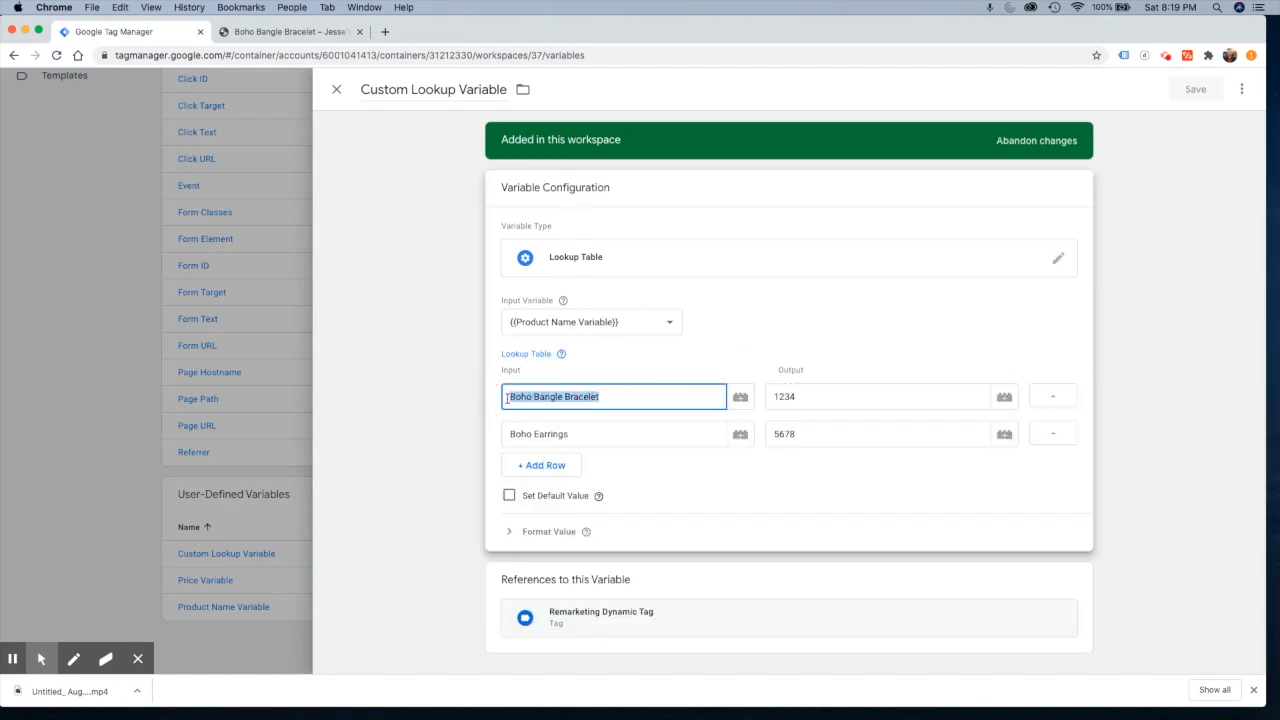
{"action": "left_click_drag", "start_coordinate": [812, 397], "coordinate": [760, 397]}
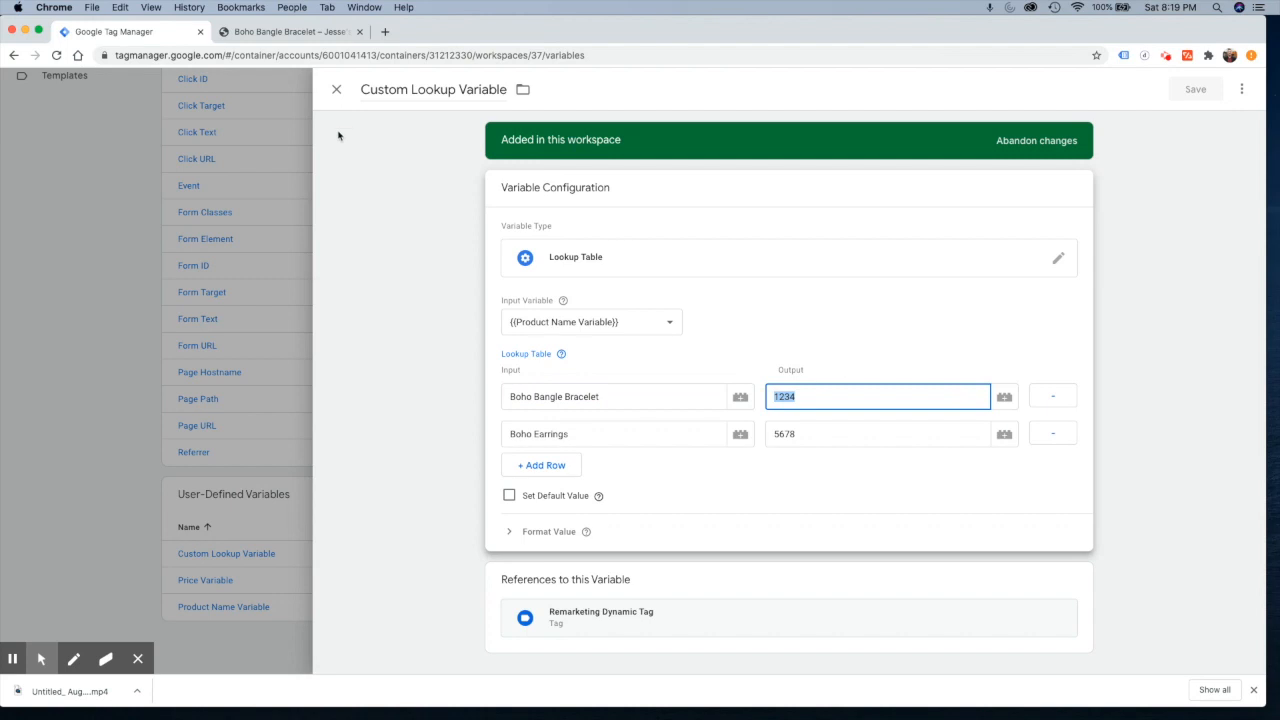
Return to the Boho Bangle Bracelet page and examine the preview summary's view_item data layer values and fired tags
{"action": "left_click", "coordinate": [331, 34]}
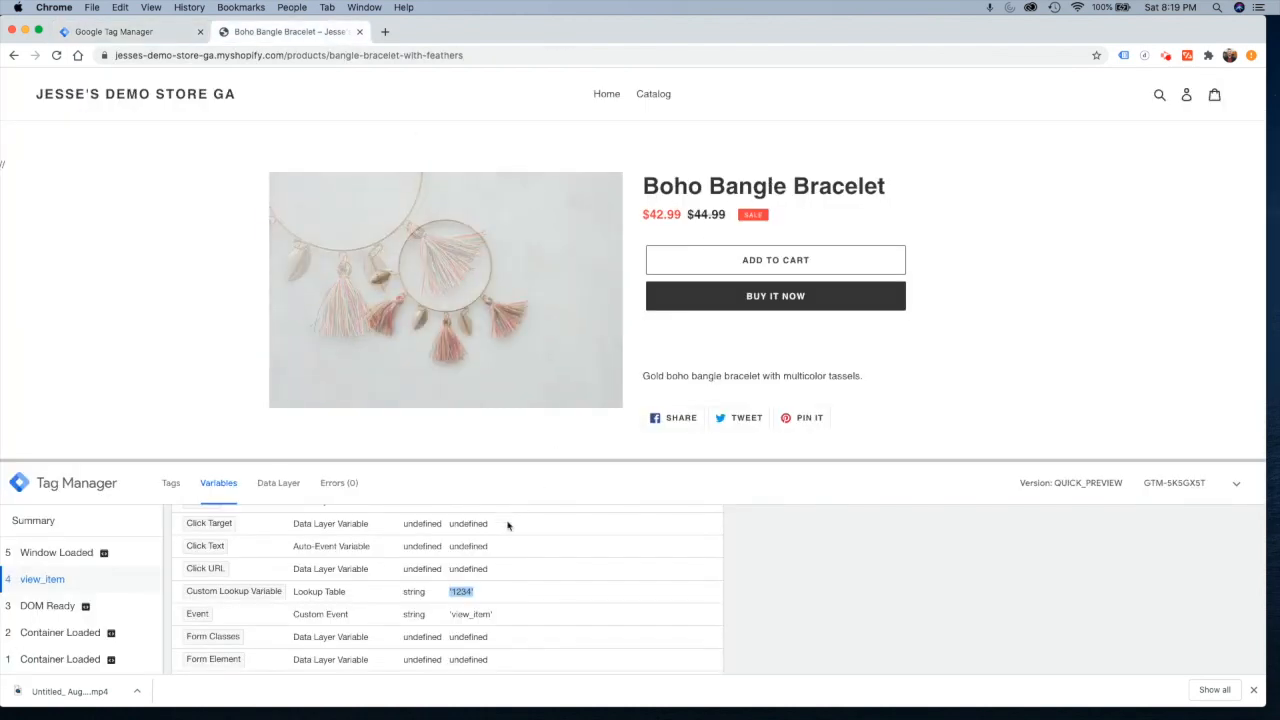
{"action": "left_click", "coordinate": [460, 594]}
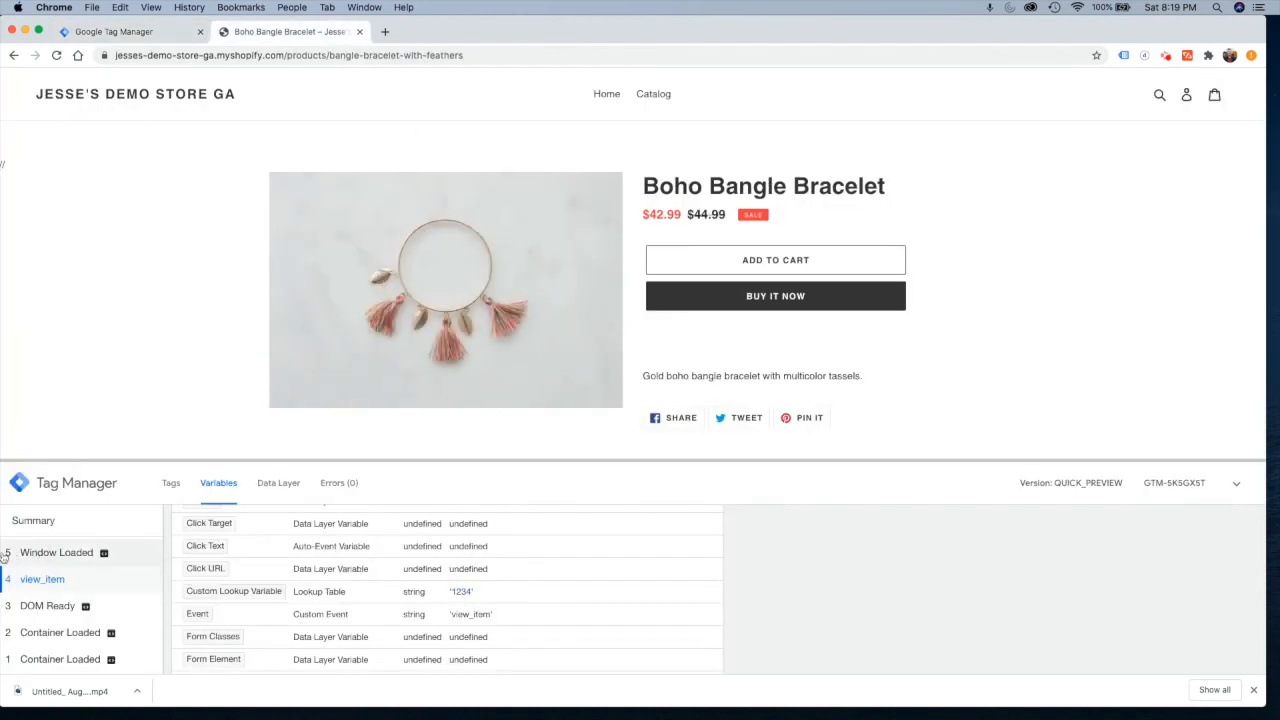
{"action": "left_click", "coordinate": [48, 521]}
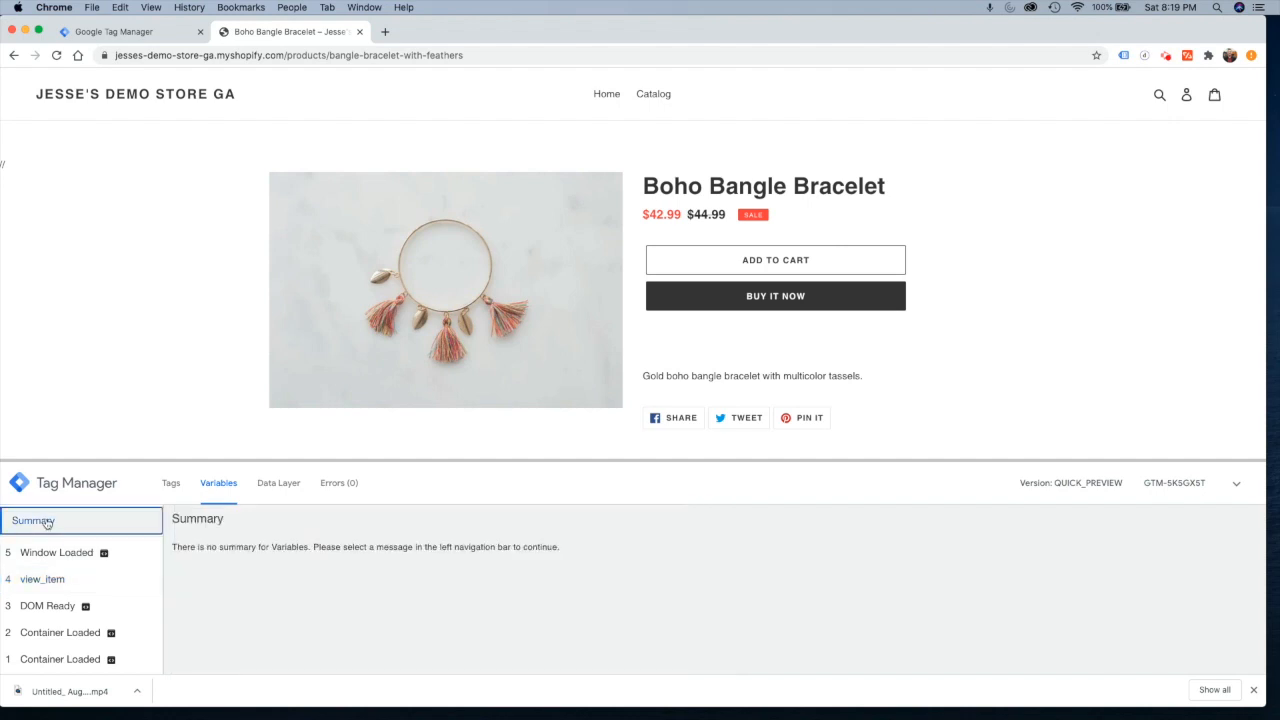
{"action": "left_click", "coordinate": [289, 484]}
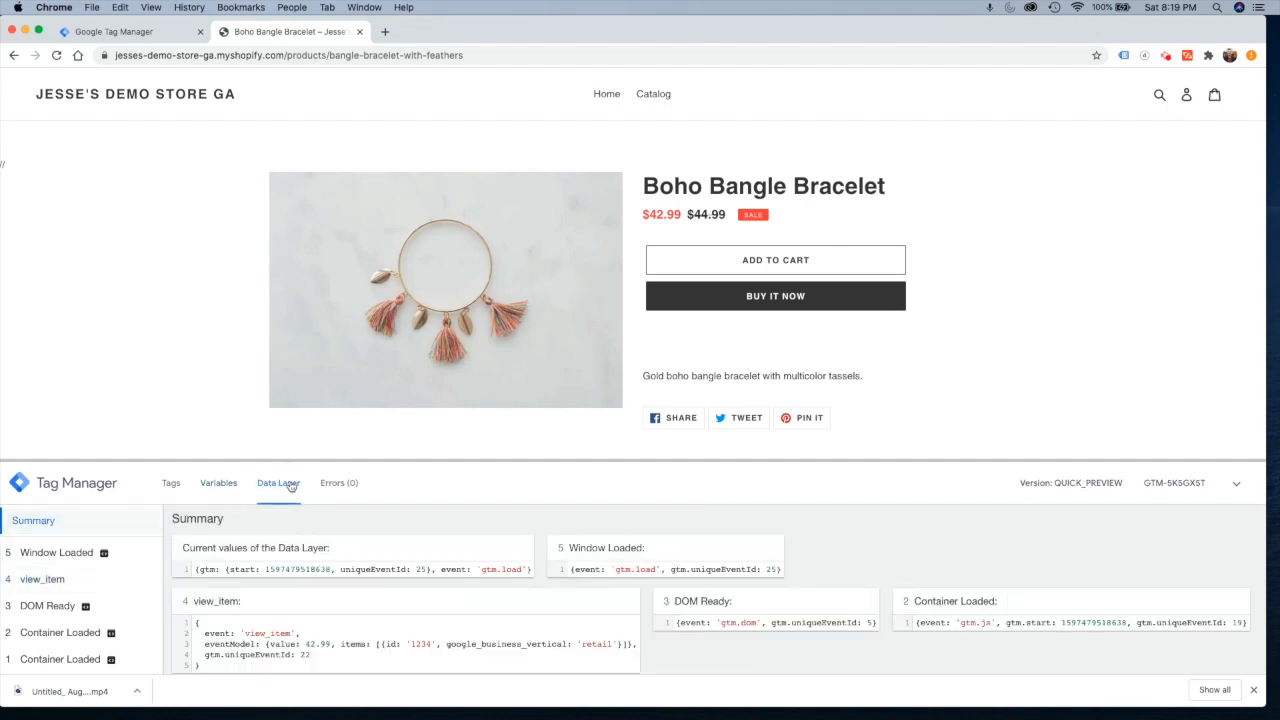
{"action": "scroll", "coordinate": [290, 599], "scroll_direction": "down", "scroll_amount": 1}
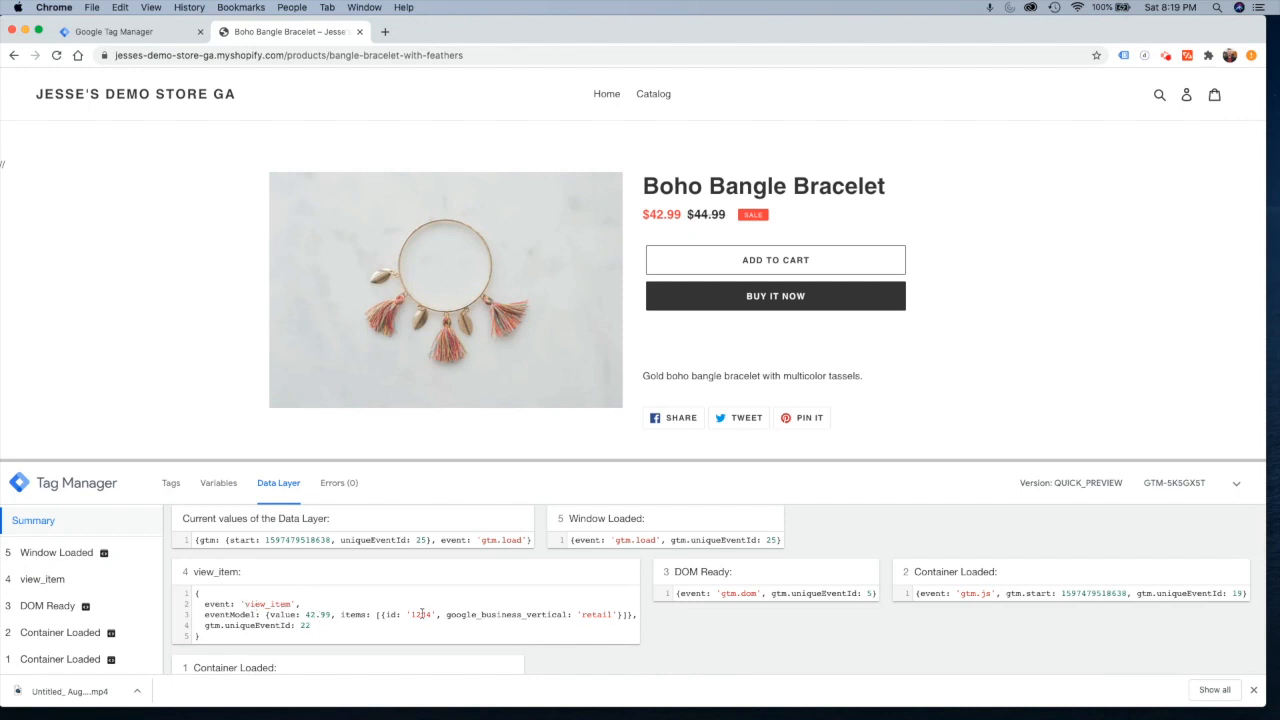
{"action": "scroll", "coordinate": [383, 628], "scroll_direction": "down", "scroll_amount": 2}
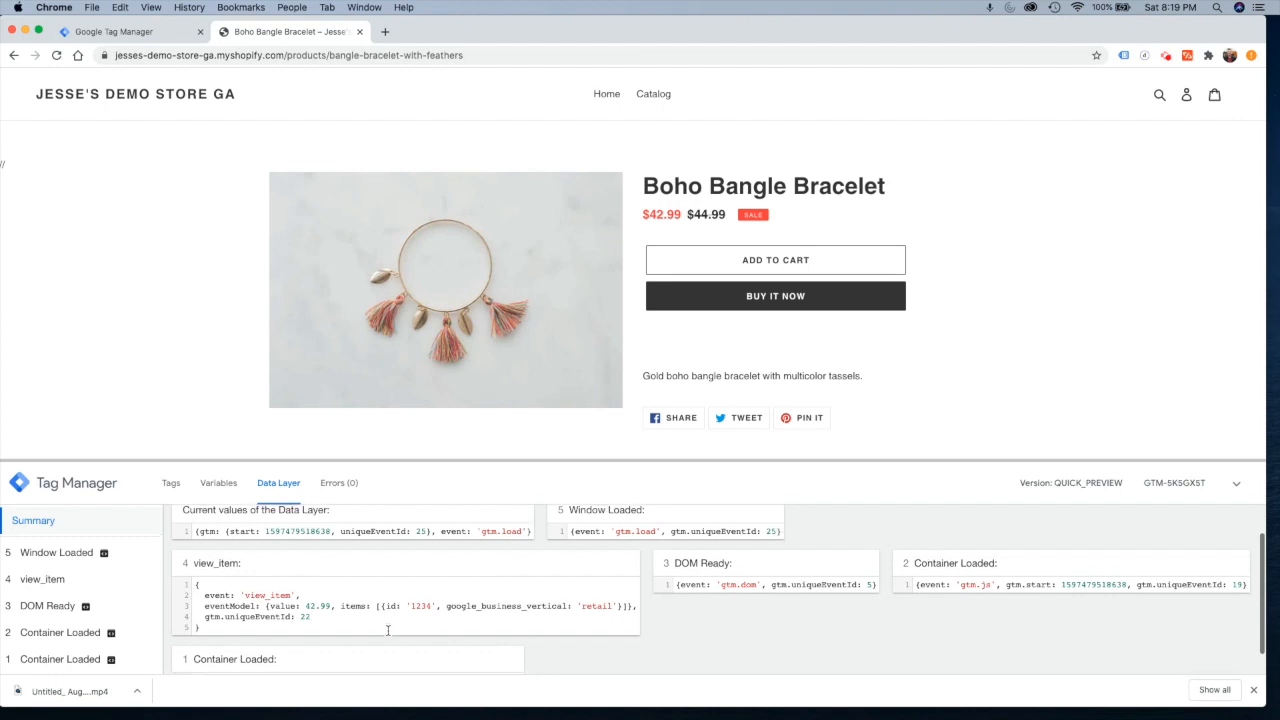
{"action": "scroll", "coordinate": [384, 622], "scroll_direction": "up", "scroll_amount": 3}
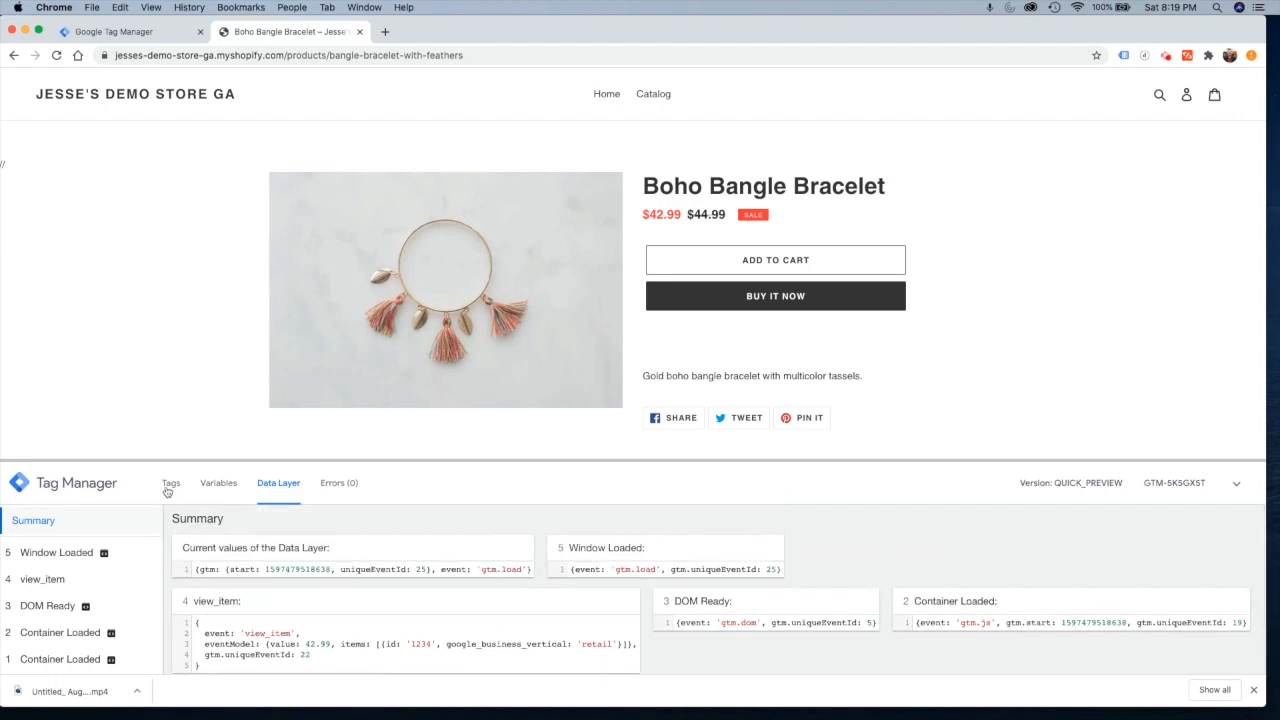
{"action": "left_click", "coordinate": [170, 484]}
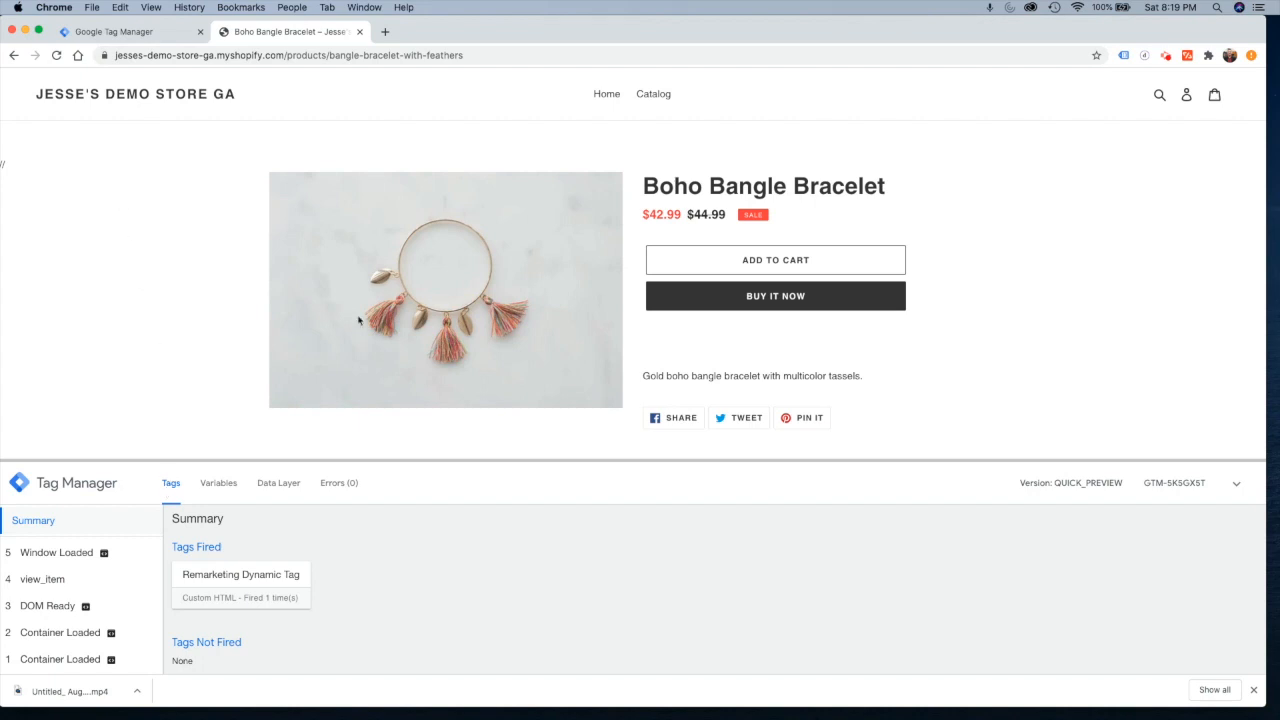
Collapse the debug pane and open the product page's source code to check the Google Ads config line in the global site tag
{"action": "left_click", "coordinate": [1236, 483]}
{"action": "right_click", "coordinate": [1052, 331]}
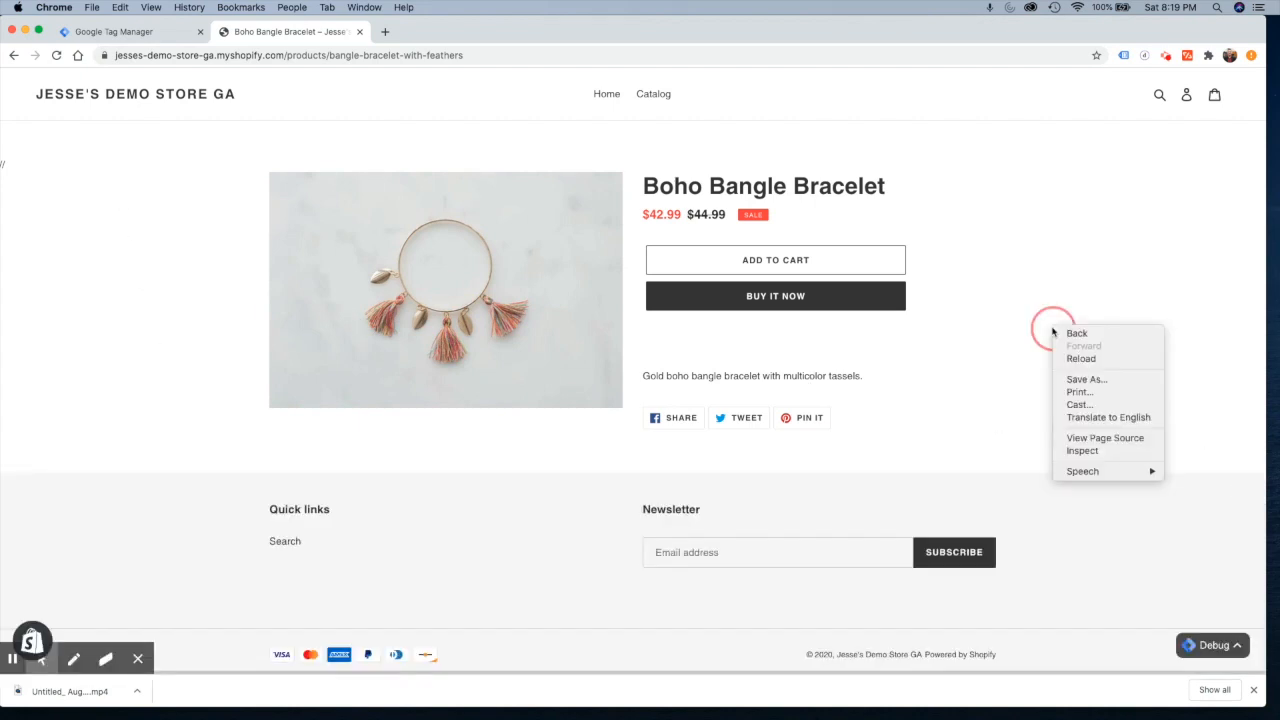
{"action": "left_click", "coordinate": [1100, 438]}
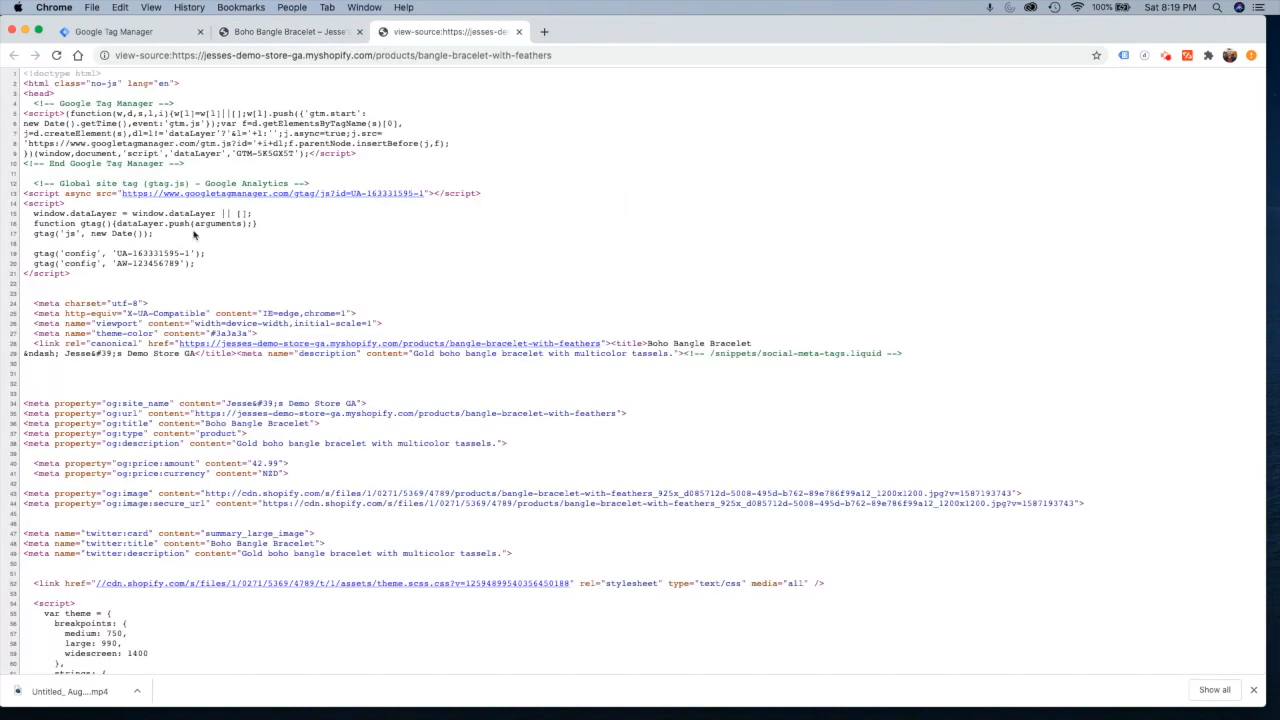
{"action": "left_click_drag", "start_coordinate": [38, 265], "coordinate": [197, 266]}
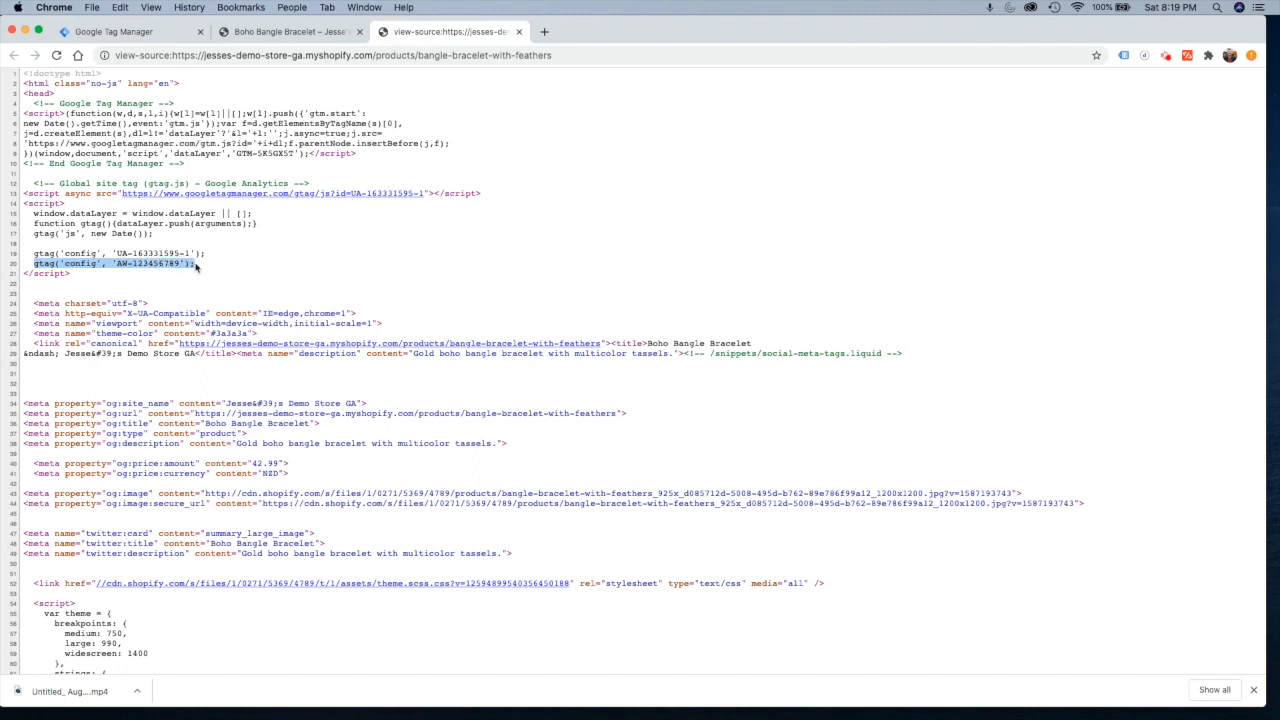
{"action": "left_click", "coordinate": [195, 263]}
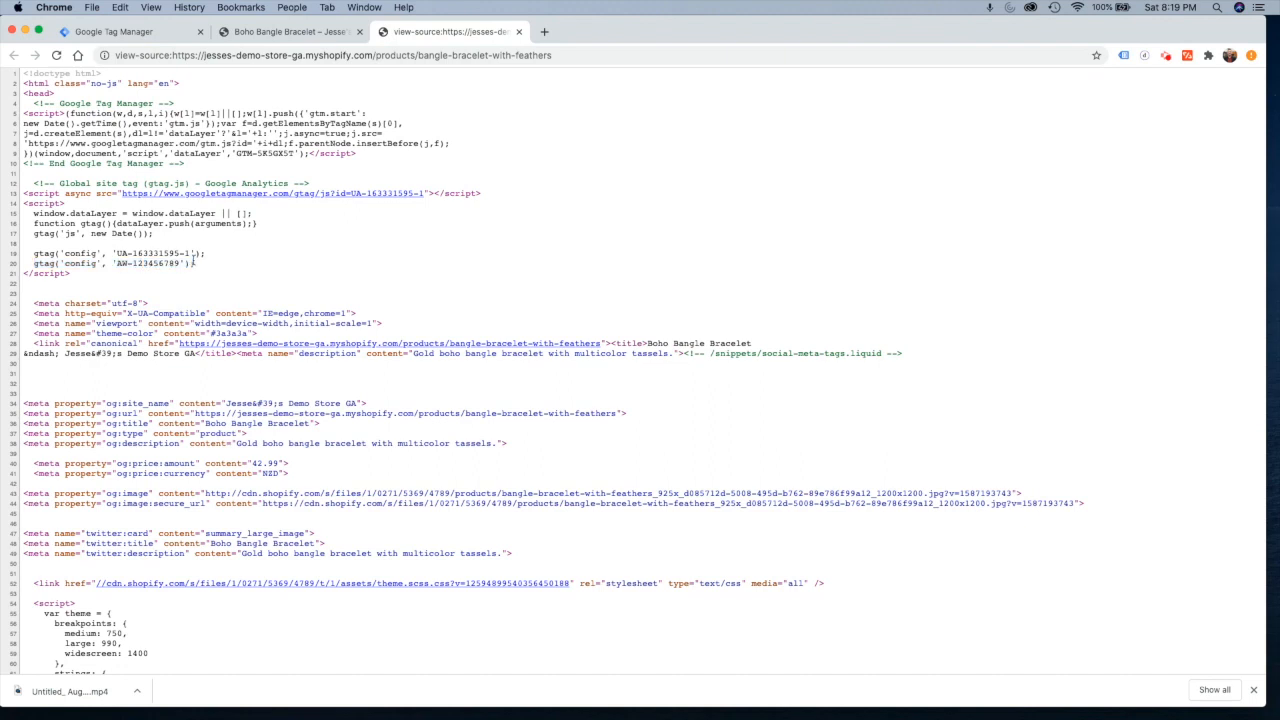
Examine the full global site tag and its Google Analytics config line in the source, and return to the product page's debug pane
{"action": "left_click_drag", "start_coordinate": [71, 277], "coordinate": [30, 184]}
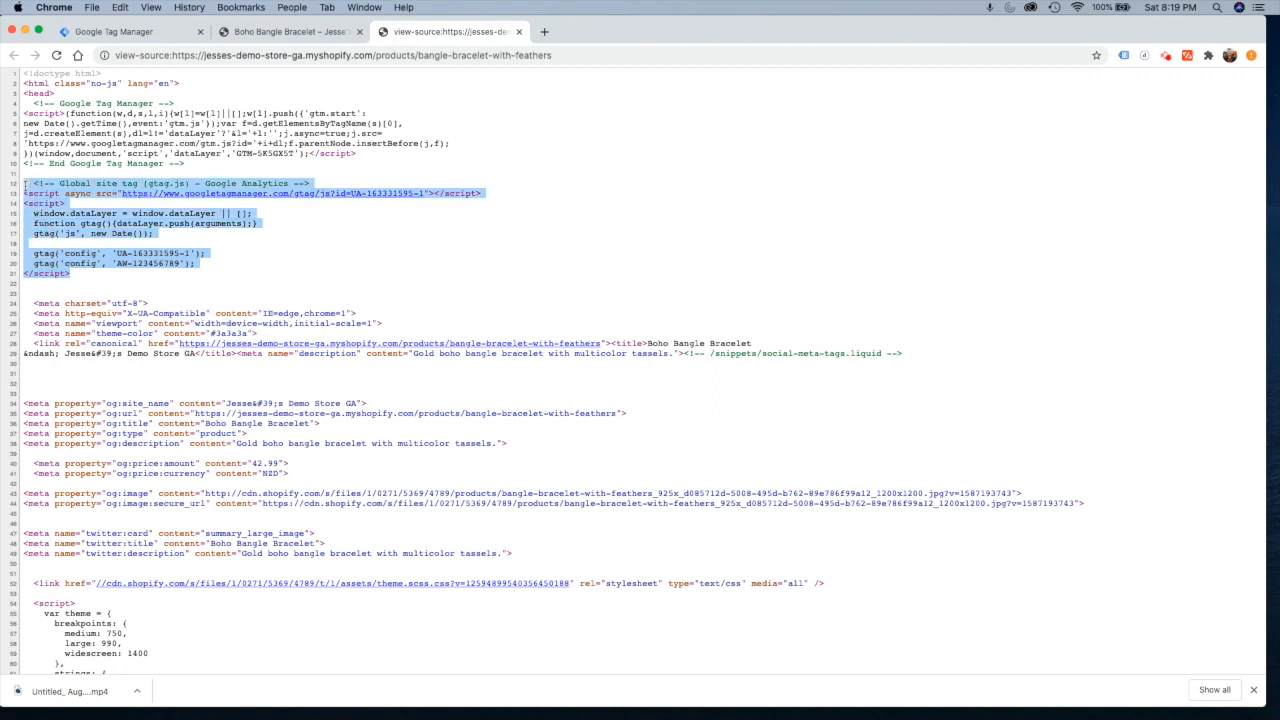
{"action": "left_click_drag", "start_coordinate": [203, 254], "coordinate": [55, 254]}
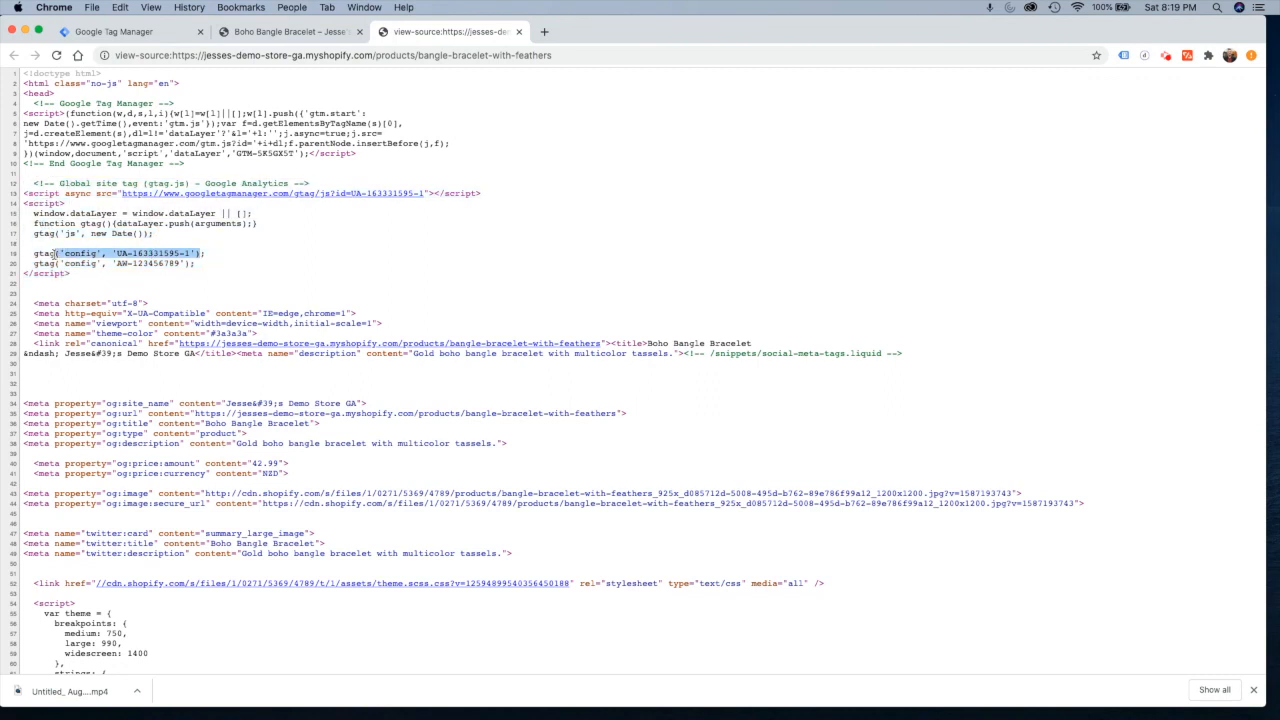
{"action": "left_click_drag", "start_coordinate": [30, 184], "coordinate": [116, 275]}
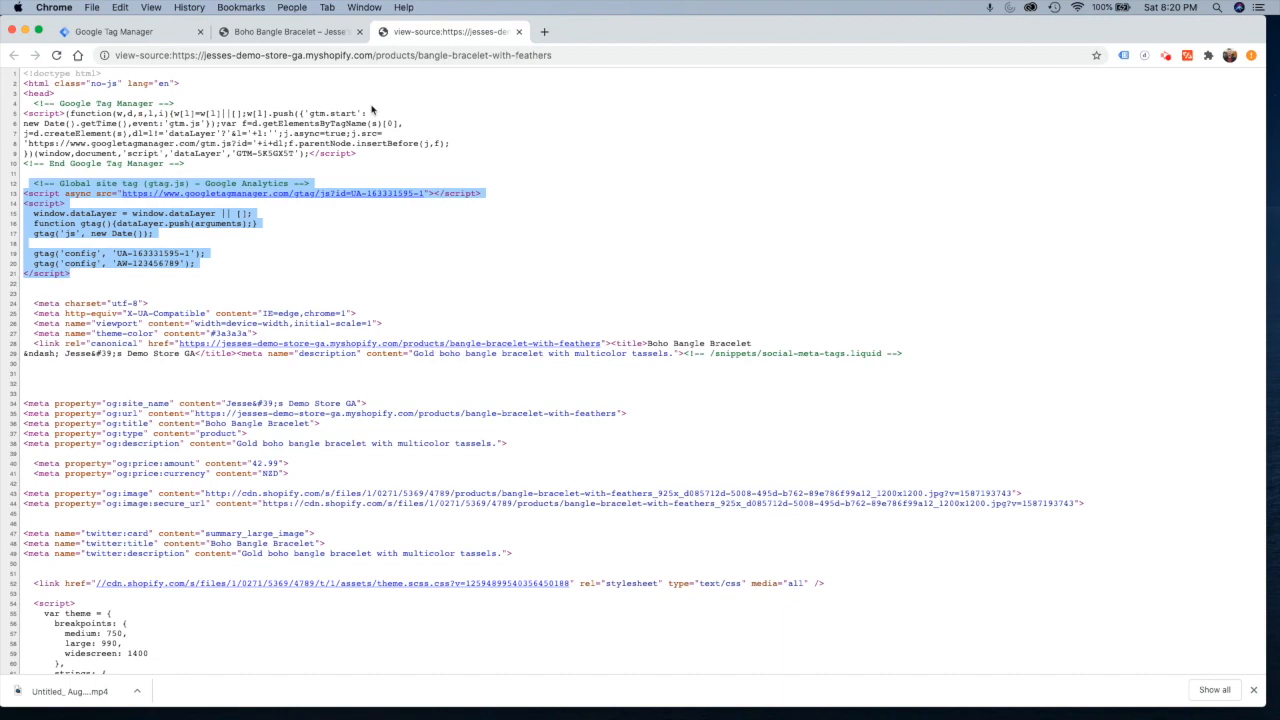
{"action": "left_click", "coordinate": [519, 32]}
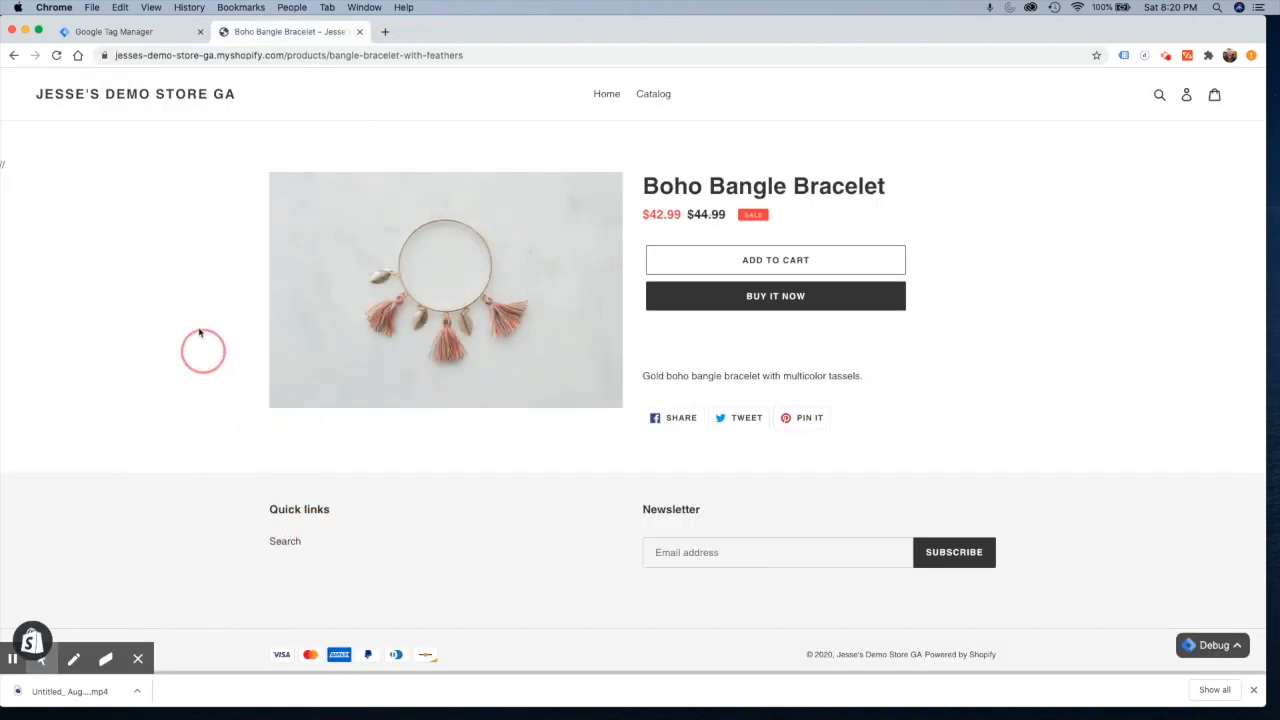
{"action": "left_click", "coordinate": [1206, 646]}
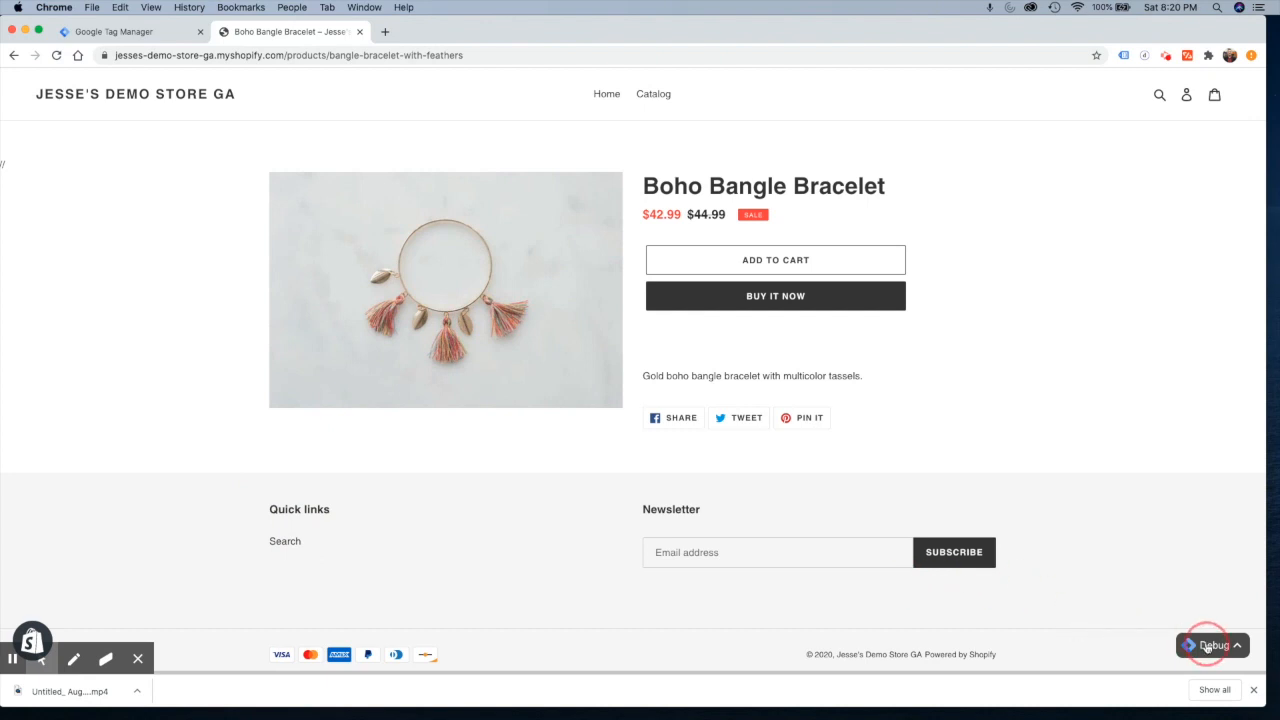